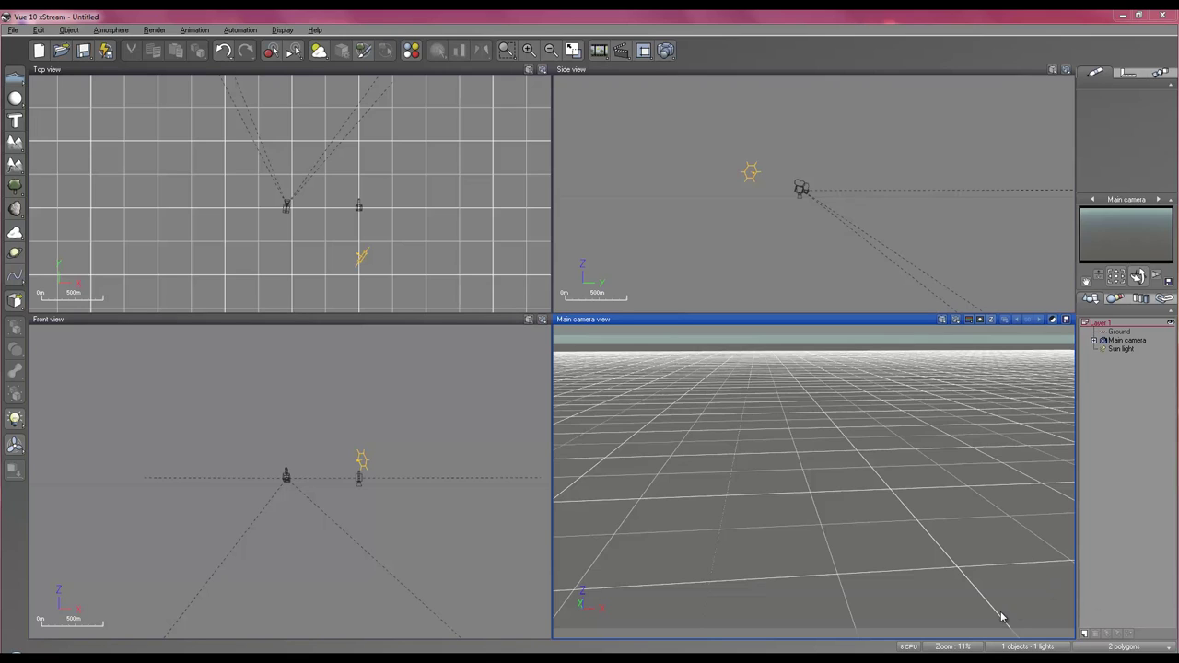
Create a new scene with the Default atmosphere from the Spectral Sunshine collection, discarding the current scene's changes.
mouse_move(382, 656)
click(14, 32)
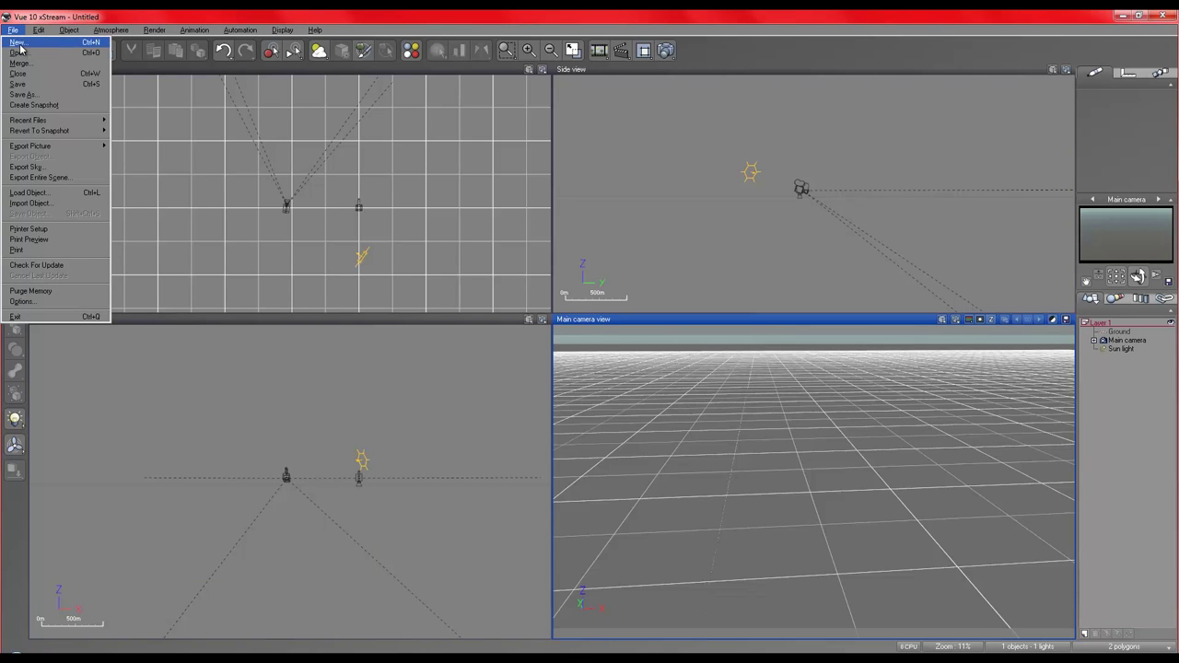
click(18, 42)
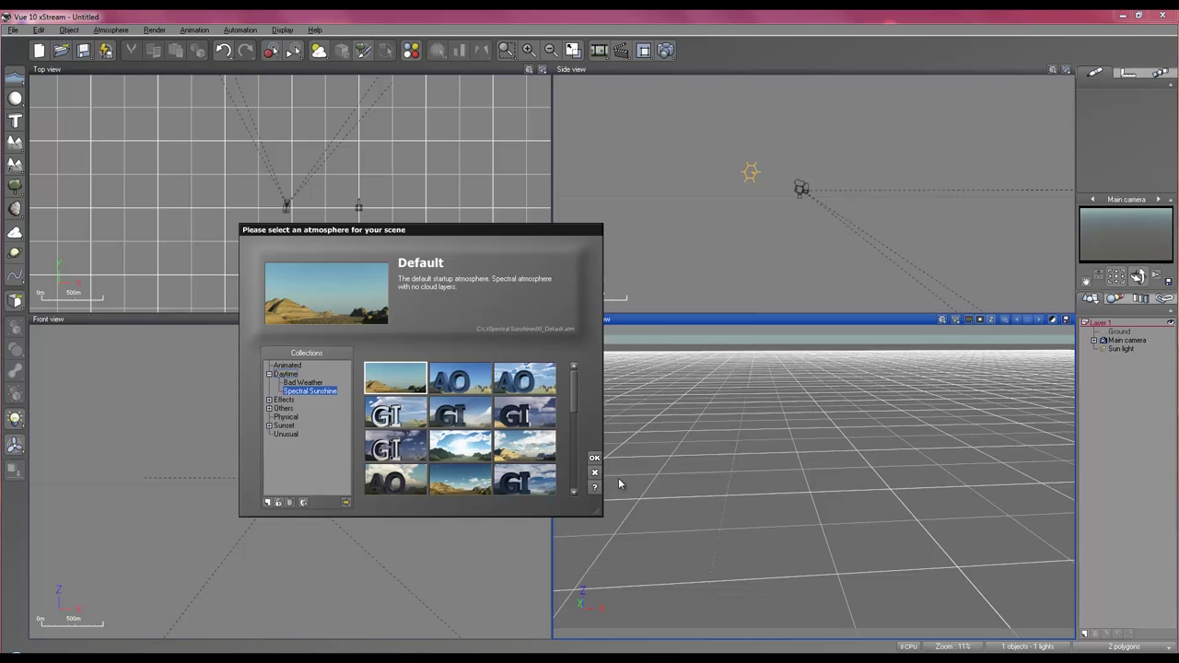
click(595, 459)
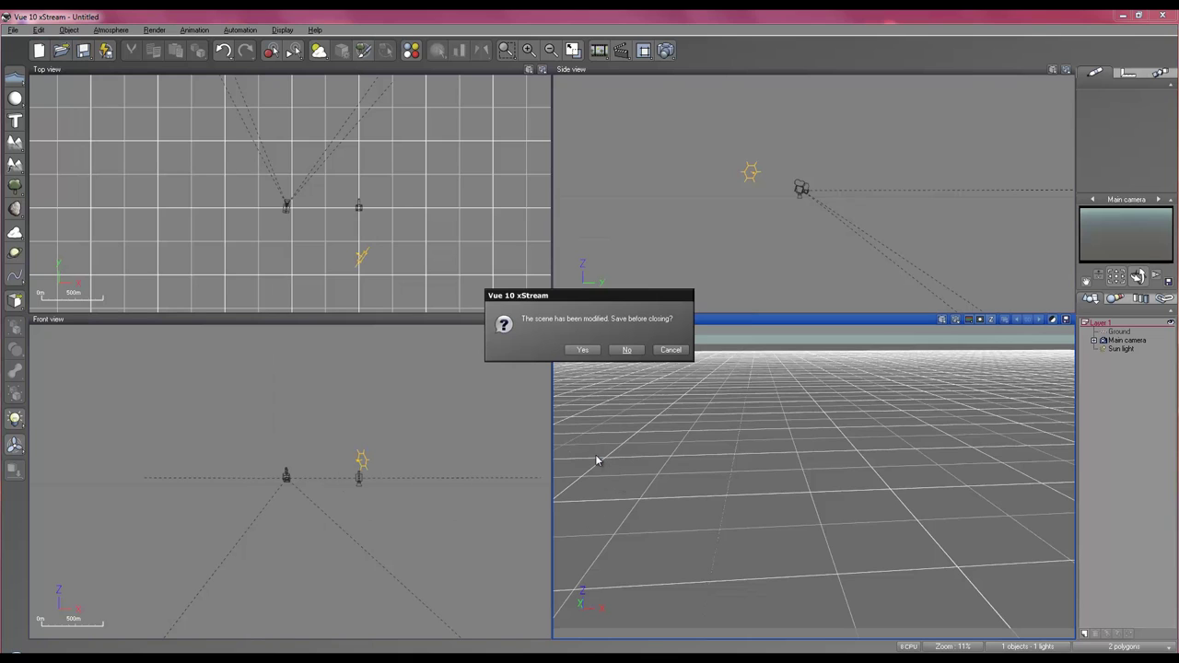
click(621, 352)
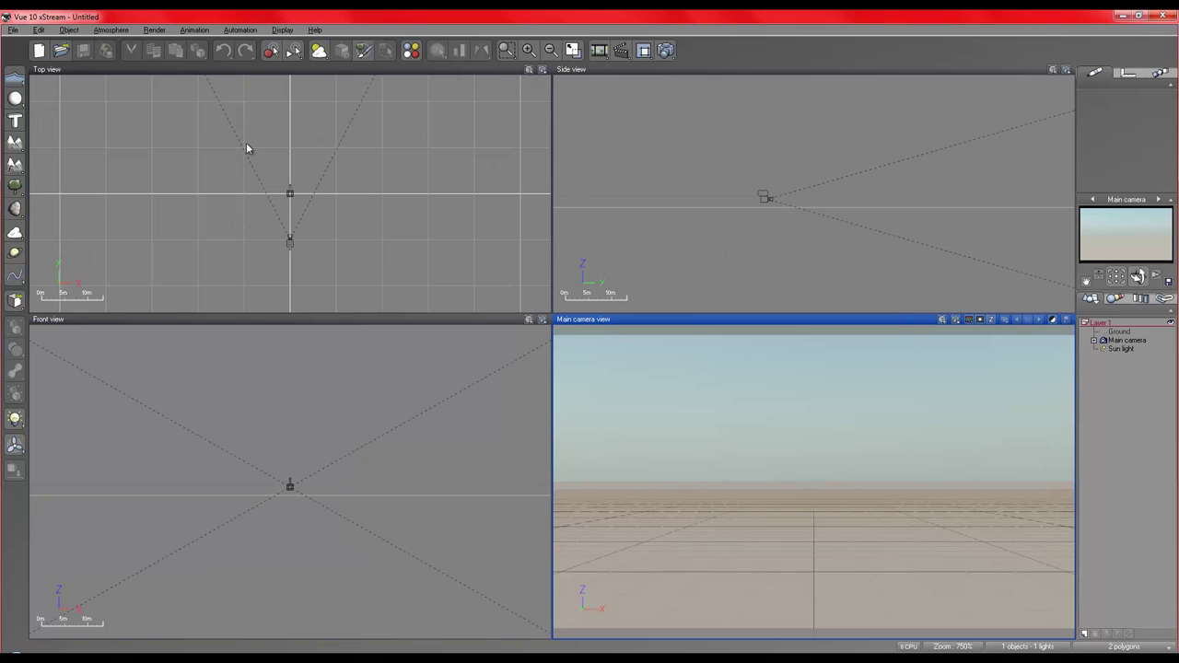
Load the Default Spectral Sunshine atmosphere into the new scene.
click(318, 51)
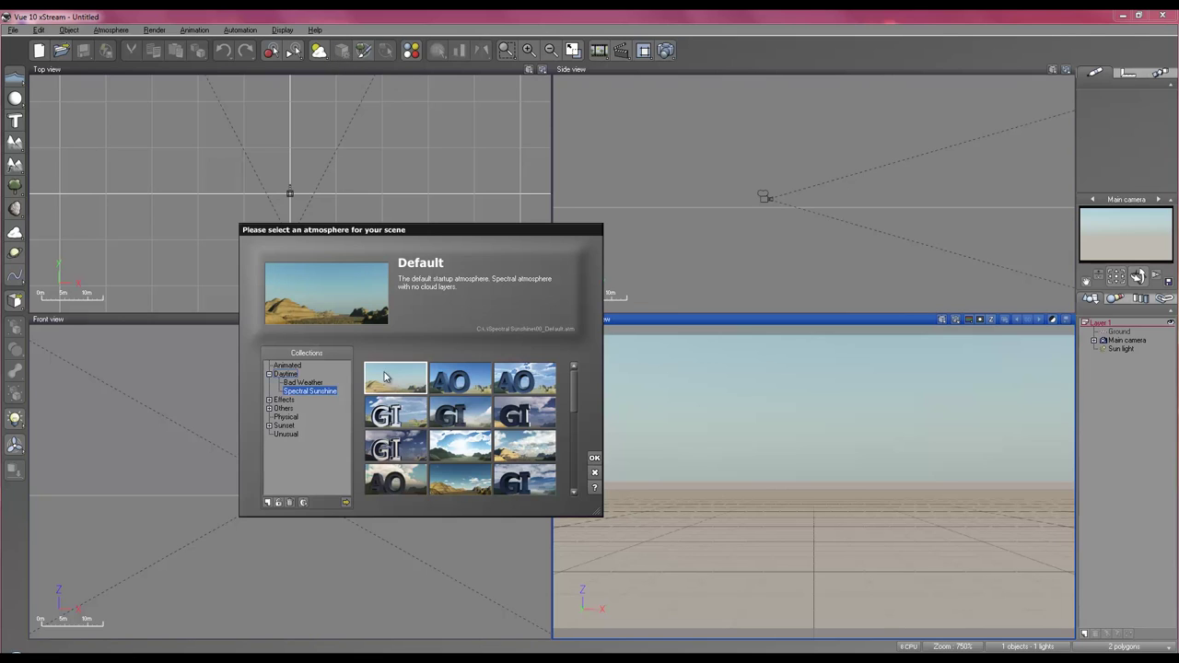
double_click(391, 386)
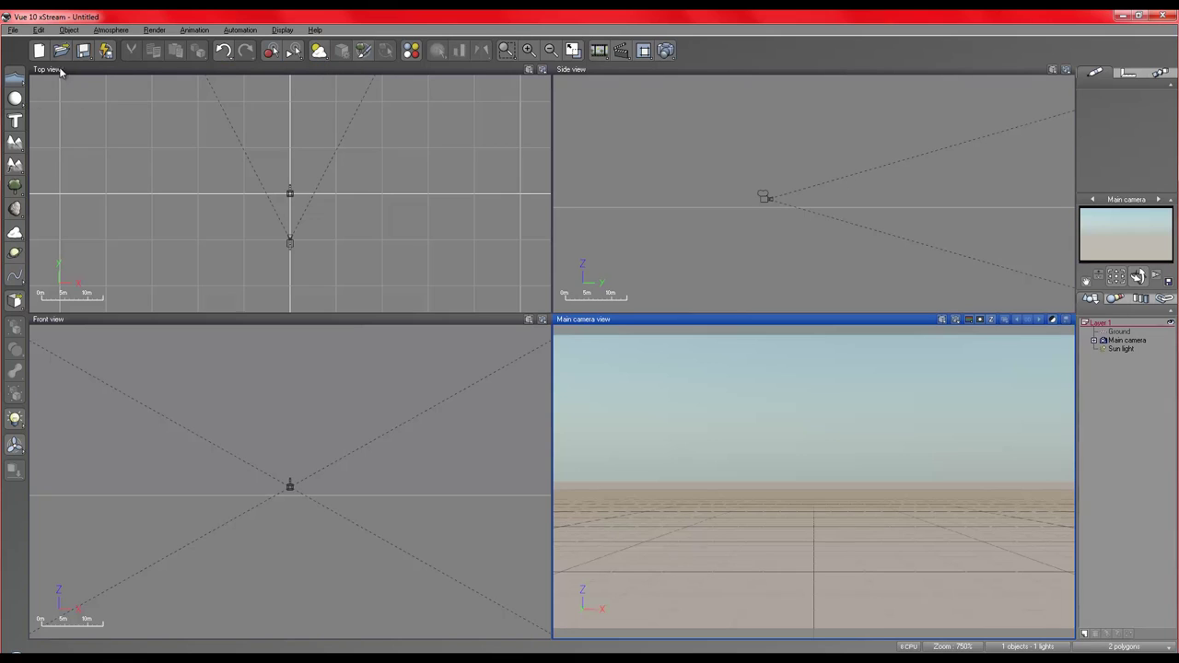
click(318, 50)
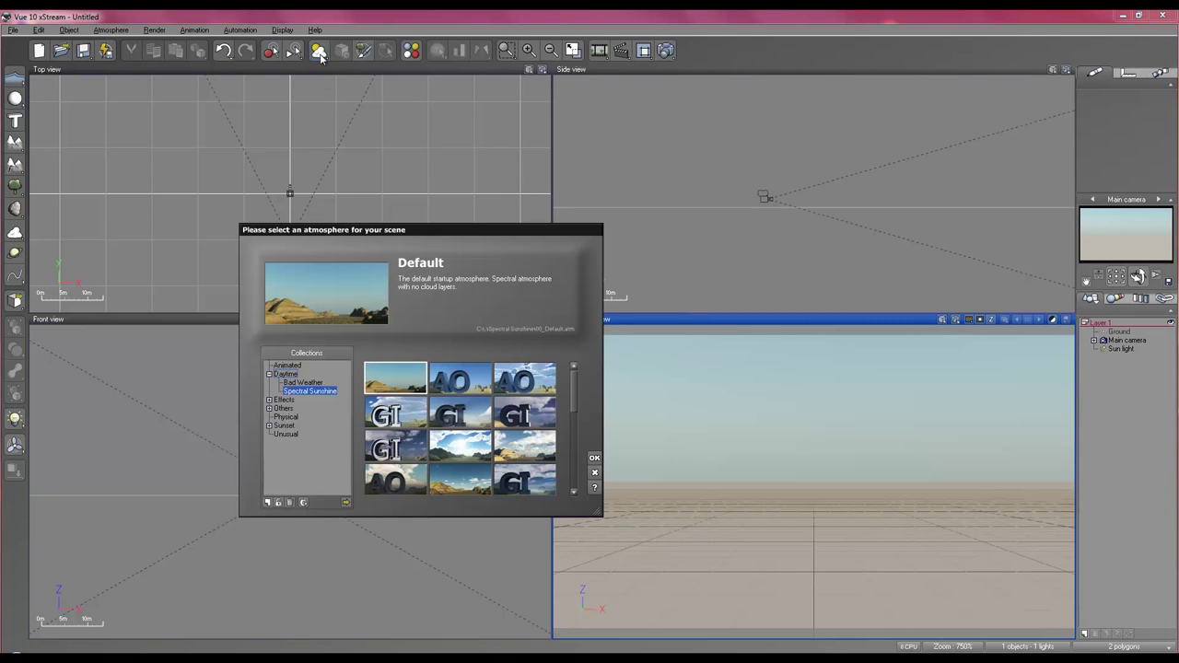
click(594, 458)
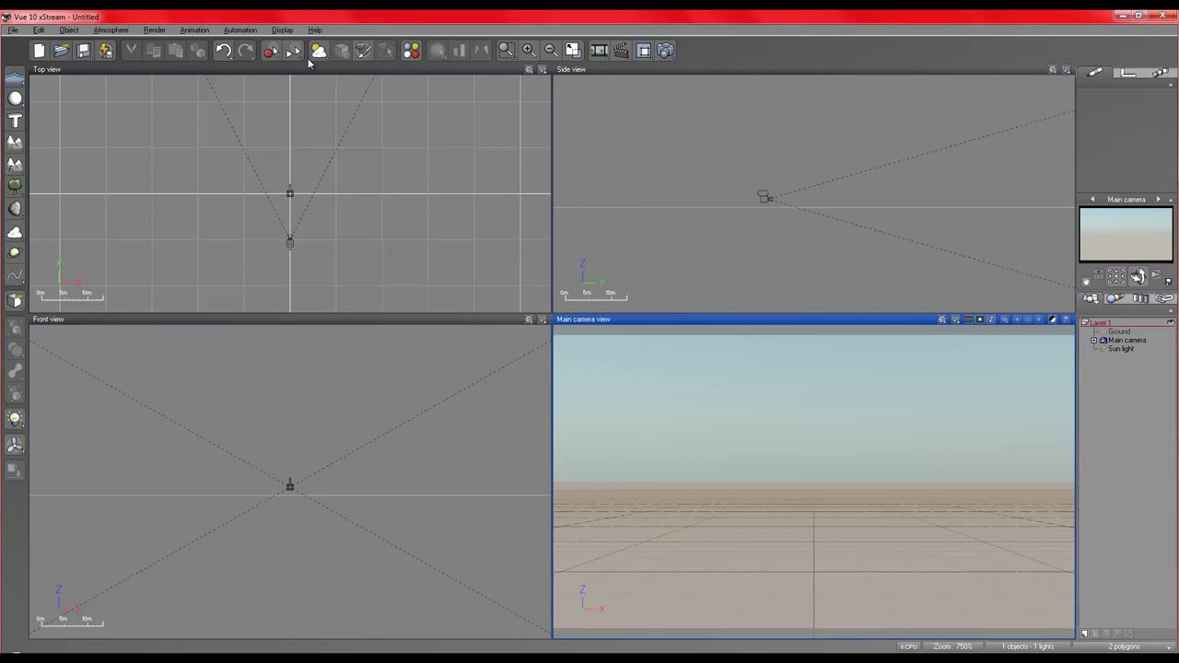
Set the sun's pitch to 12° in the Atmosphere Editor.
click(318, 51)
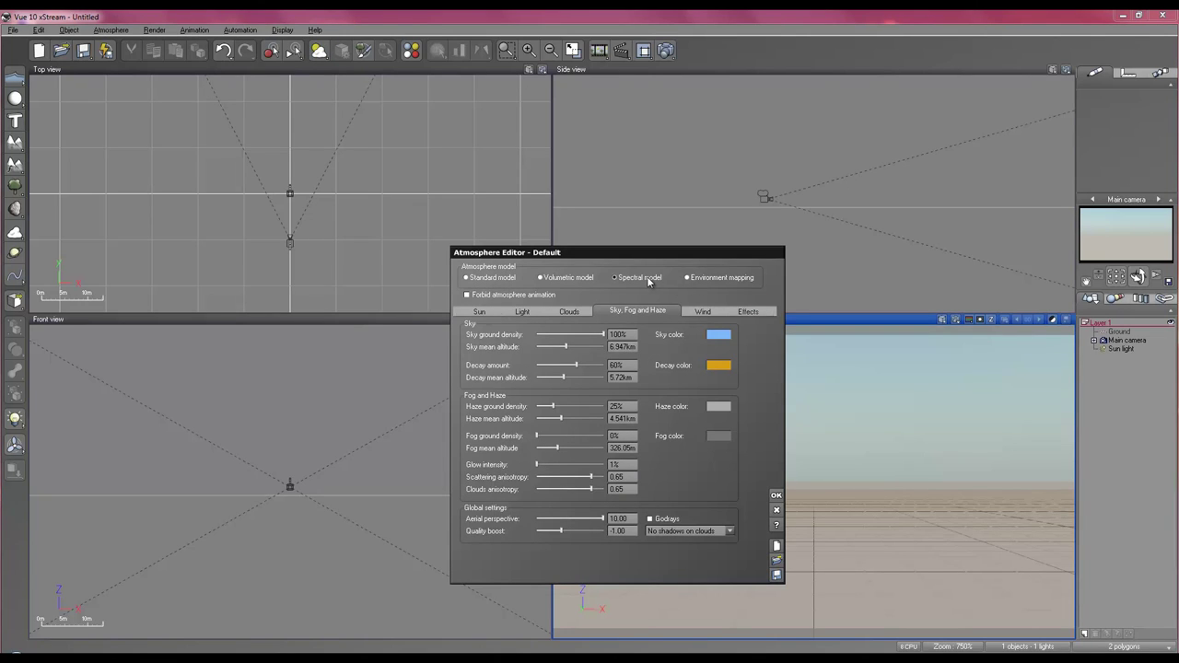
click(480, 311)
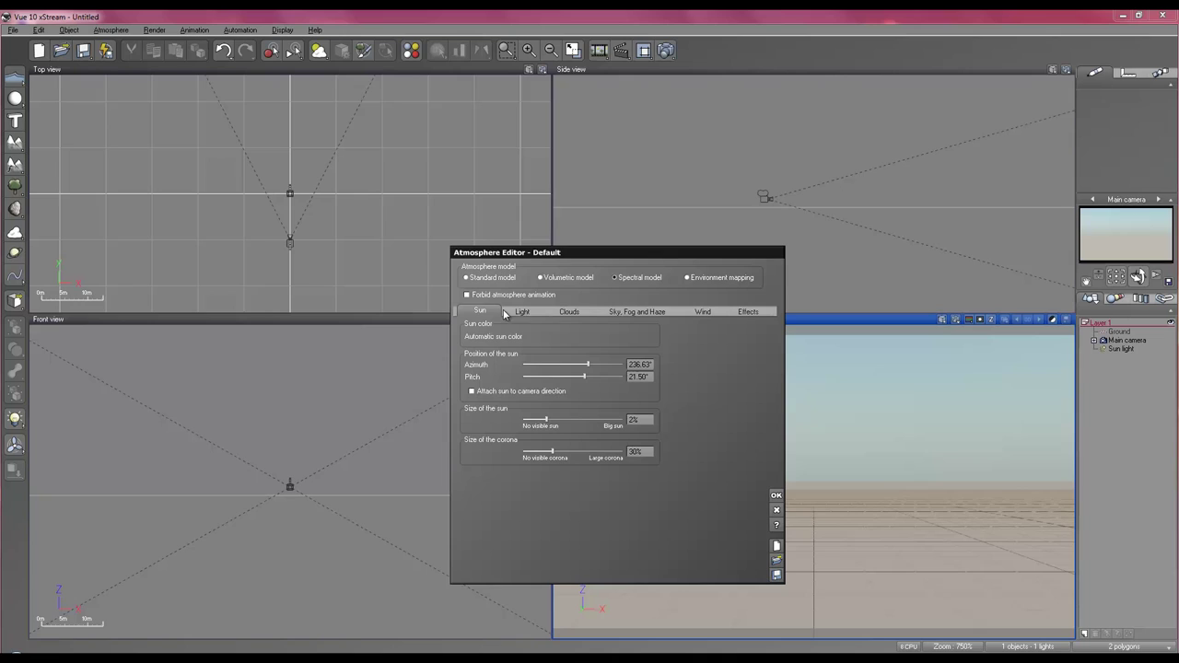
drag(584, 376, 578, 377)
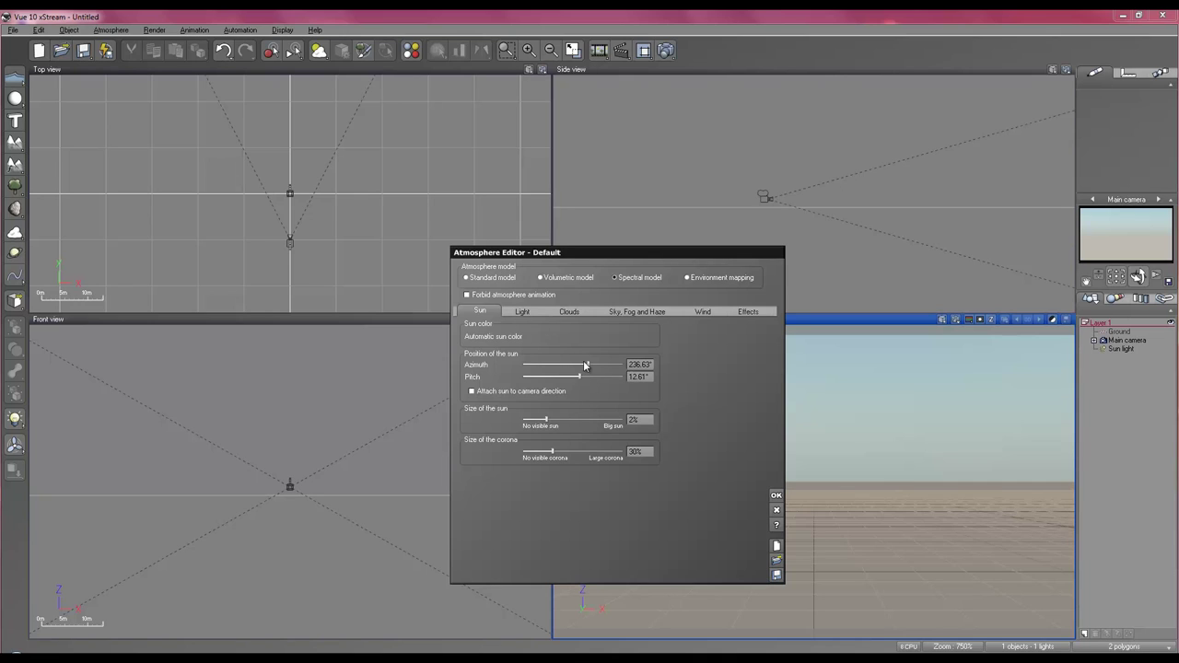
click(649, 377)
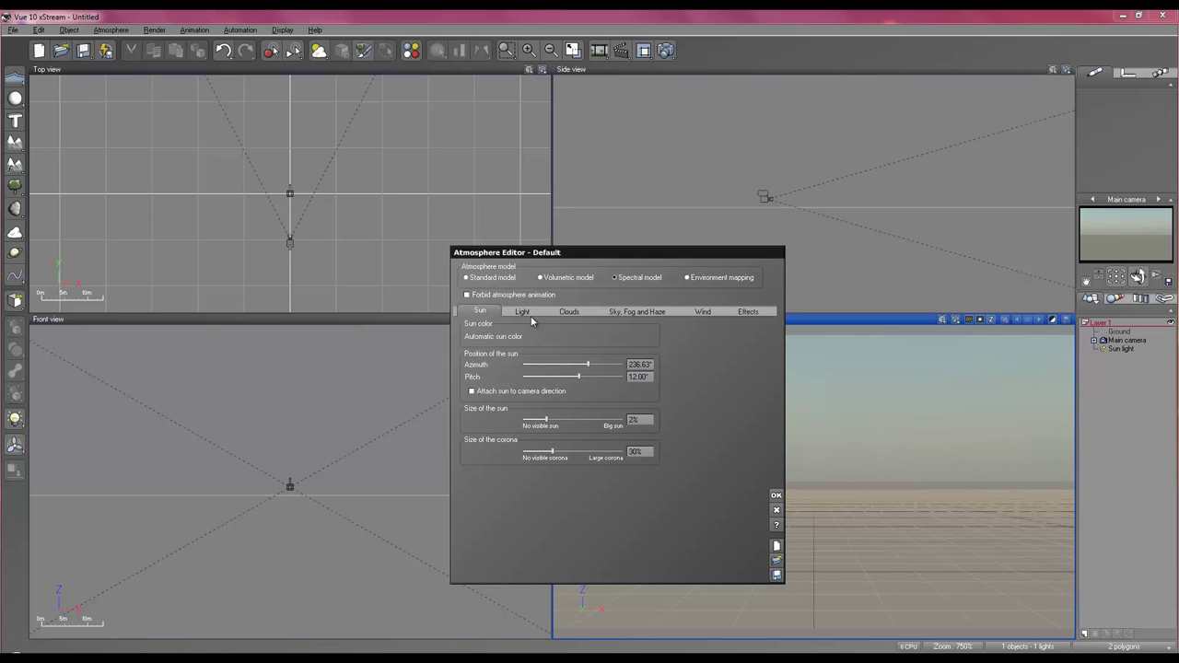
Set the lighting model to Global radiosity with a sky dome lighting gain of 0.
click(523, 313)
click(491, 379)
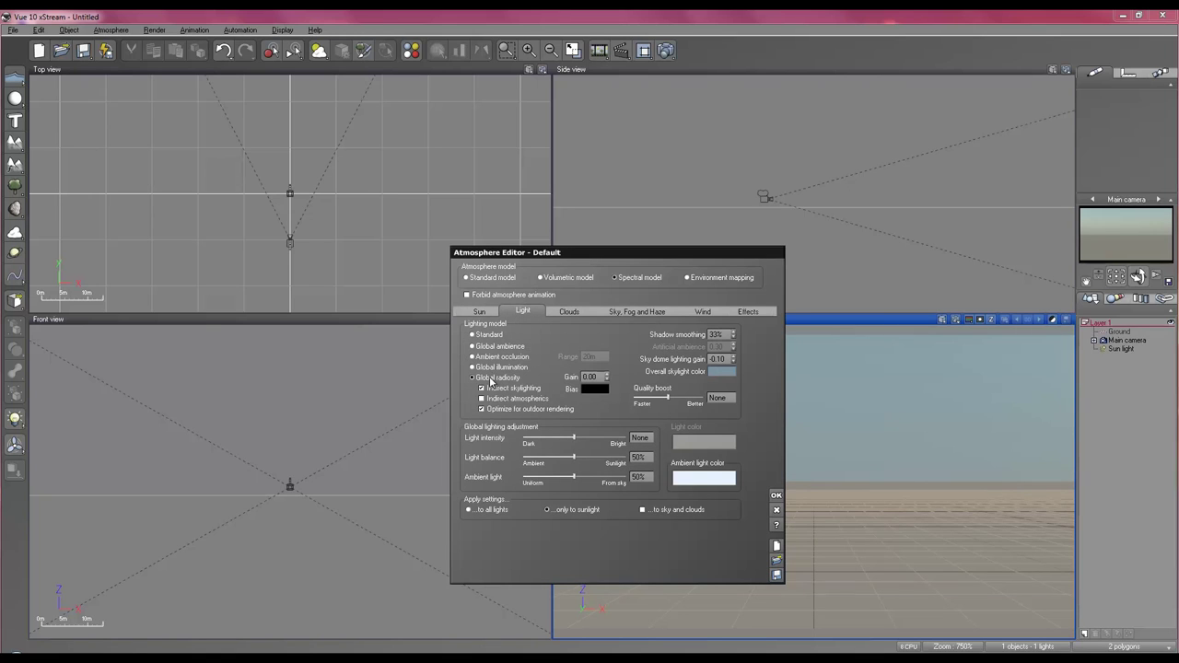
click(721, 359)
text(0)
key(Return)
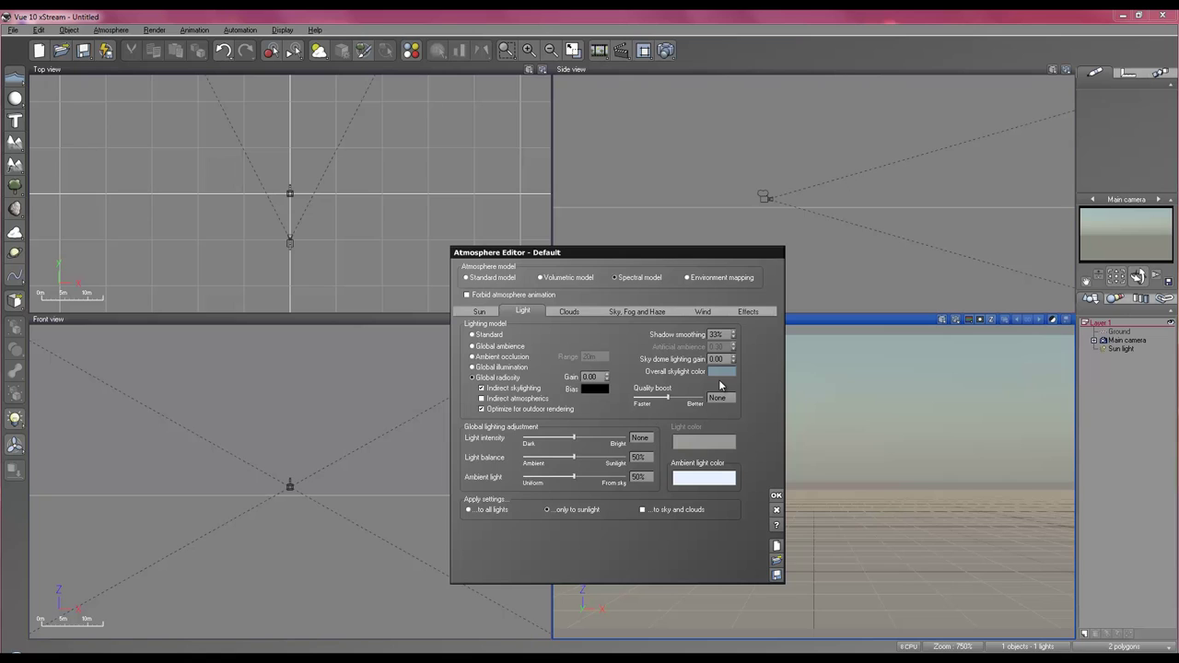
Store the overall skylight color as a swatch in the color palette, keeping the skylight color itself.
click(719, 372)
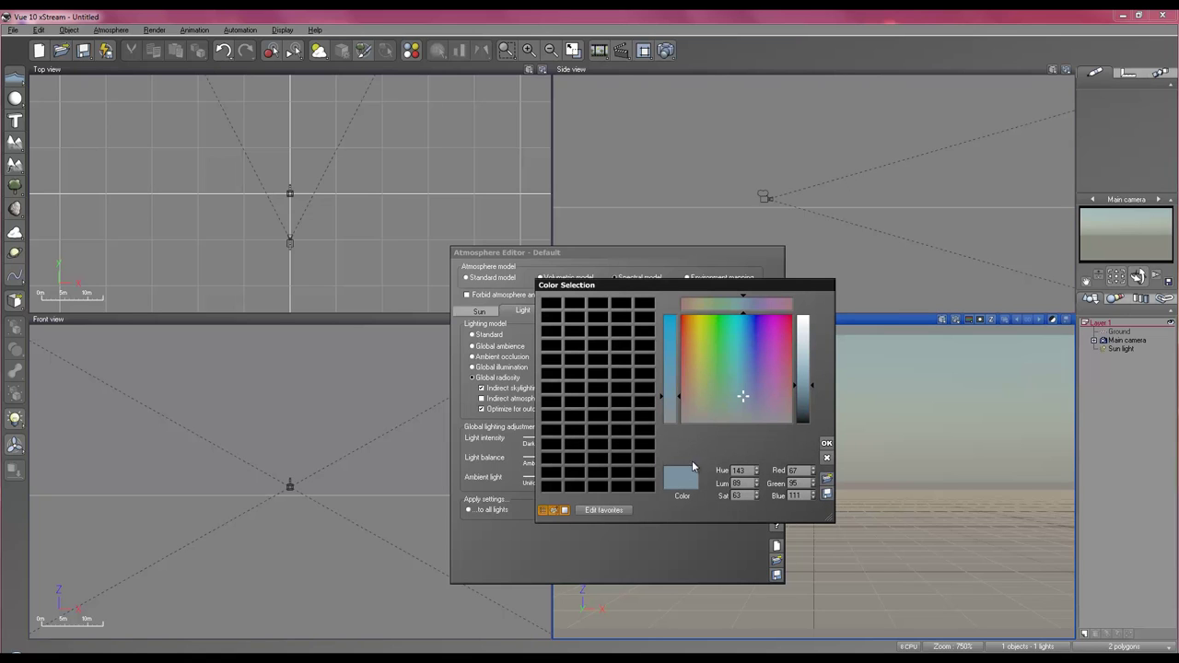
drag(686, 477, 543, 492)
click(826, 443)
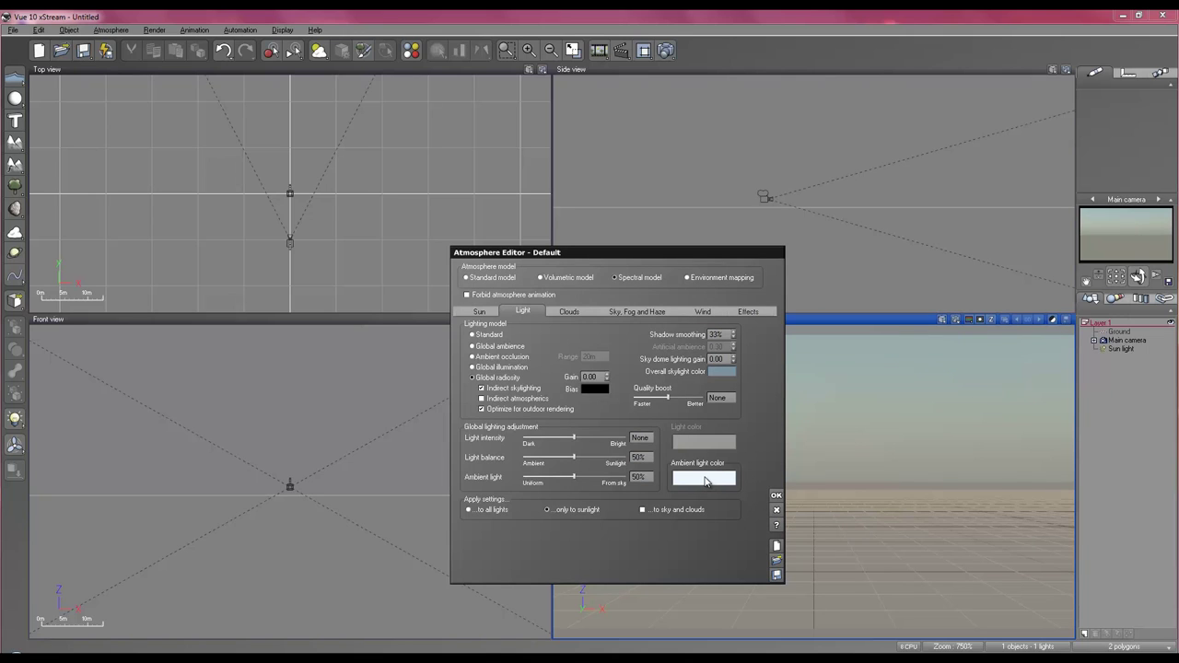
click(706, 481)
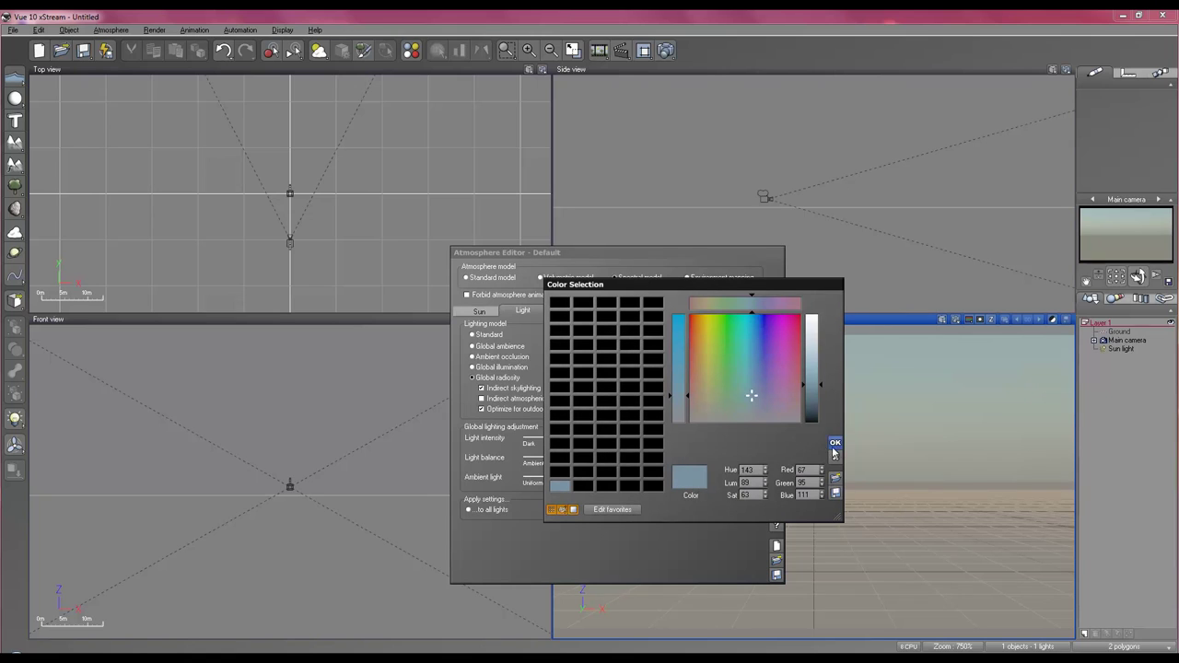
click(833, 444)
Set the ambient light color to pale cyan (about RGB 177, 245, 254), ambient light to 100% from sky and light balance to 80%.
click(686, 483)
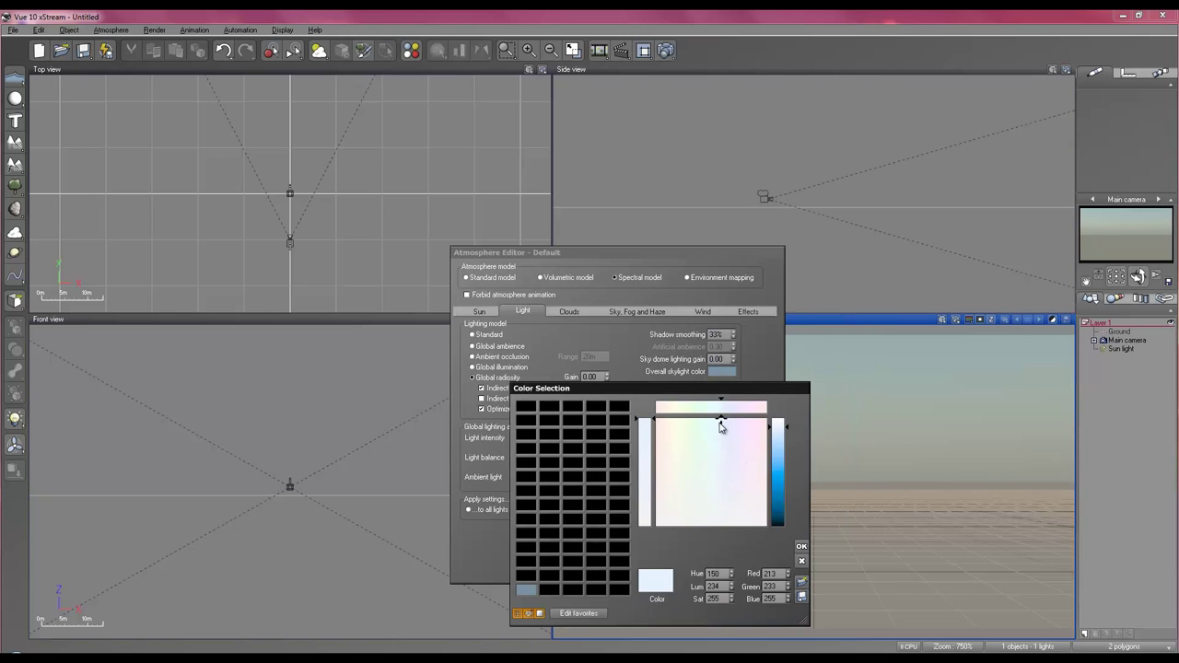
drag(721, 424, 713, 420)
click(784, 439)
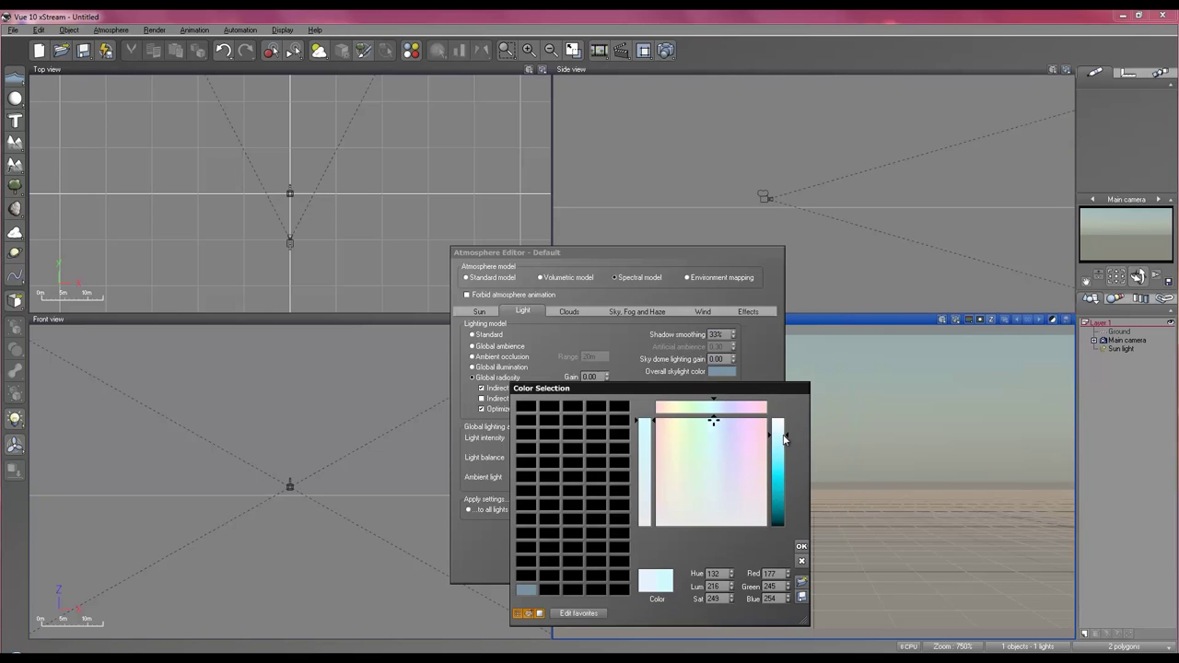
click(801, 546)
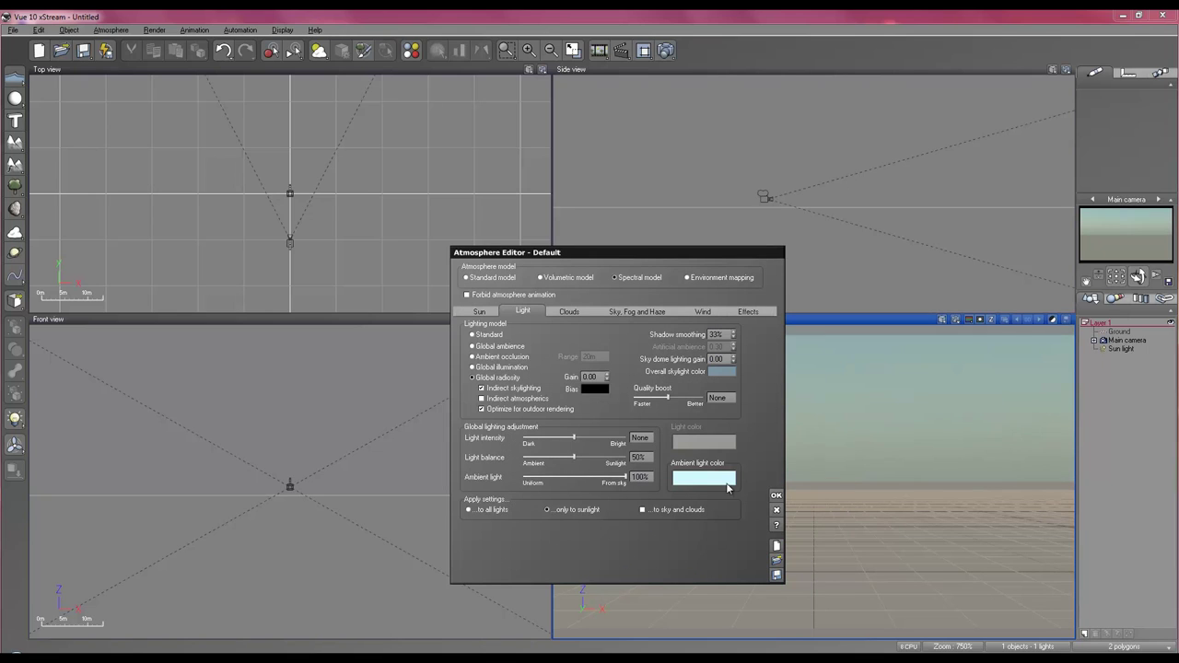
drag(574, 458, 605, 460)
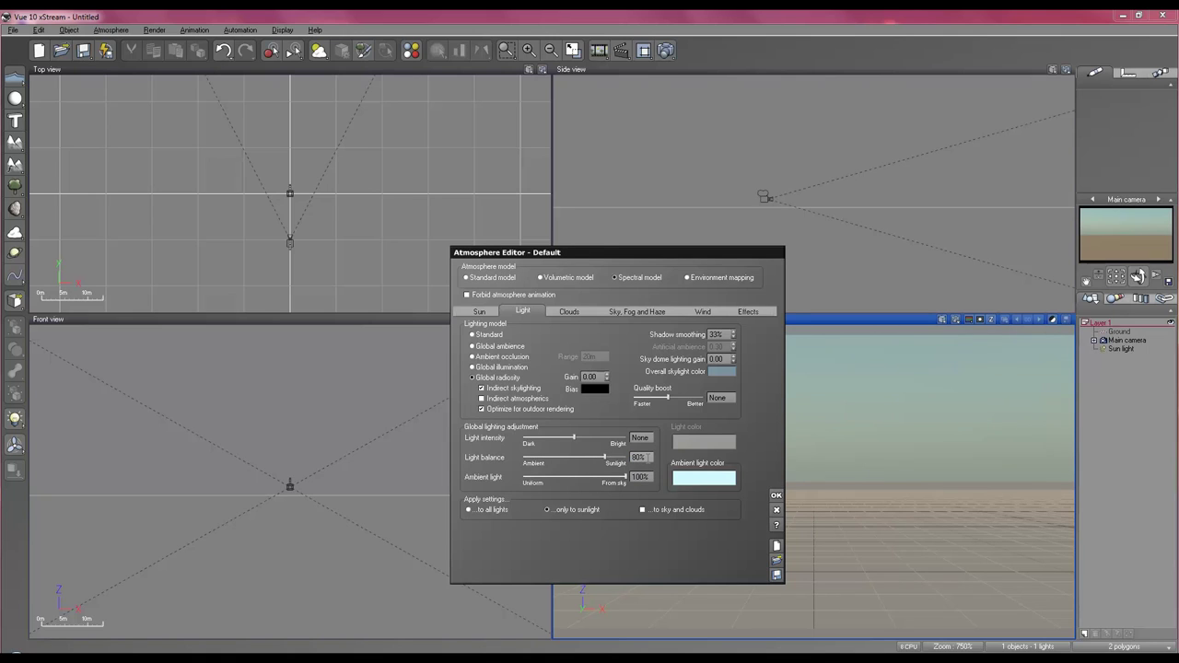
Set the fog mean altitude to 0 m, the haze mean altitude to 2 km and the haze ground density to 21%.
click(637, 312)
drag(557, 448, 516, 449)
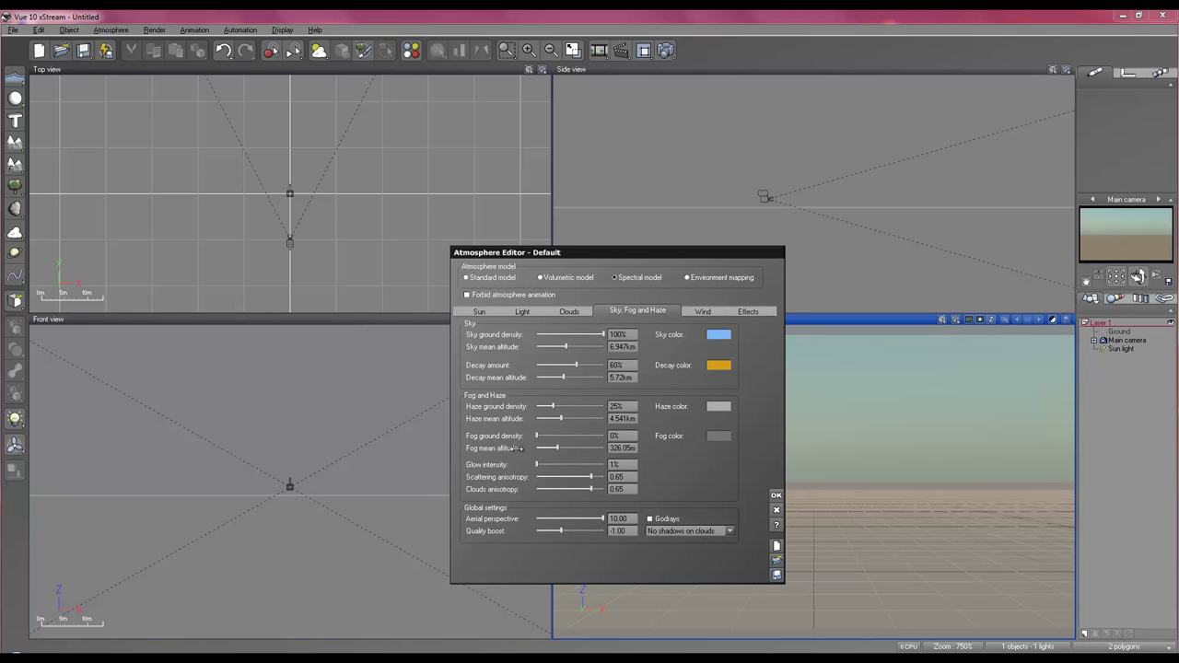
double_click(632, 419)
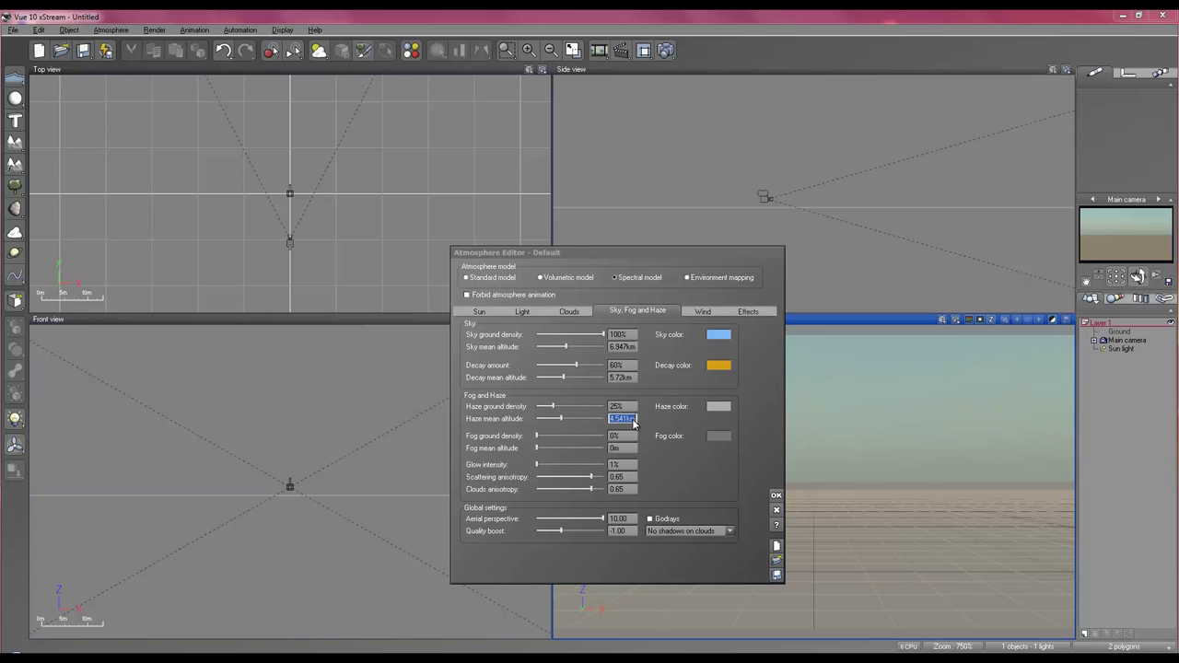
text(2)
key(Return)
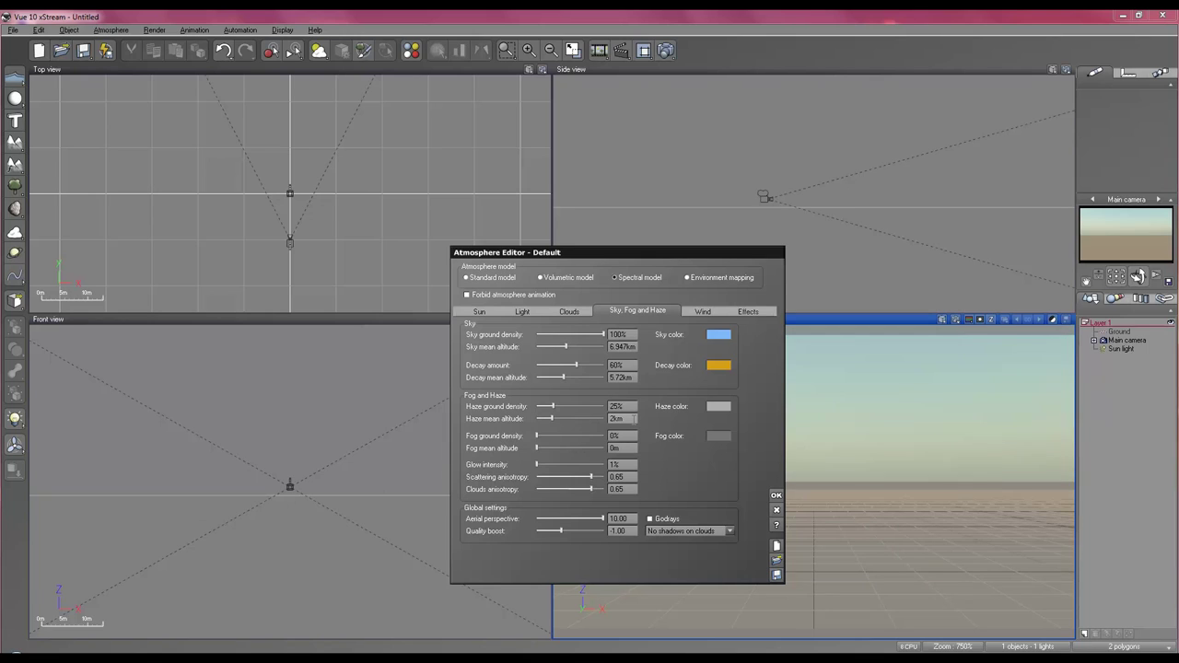
double_click(617, 406)
text(21)
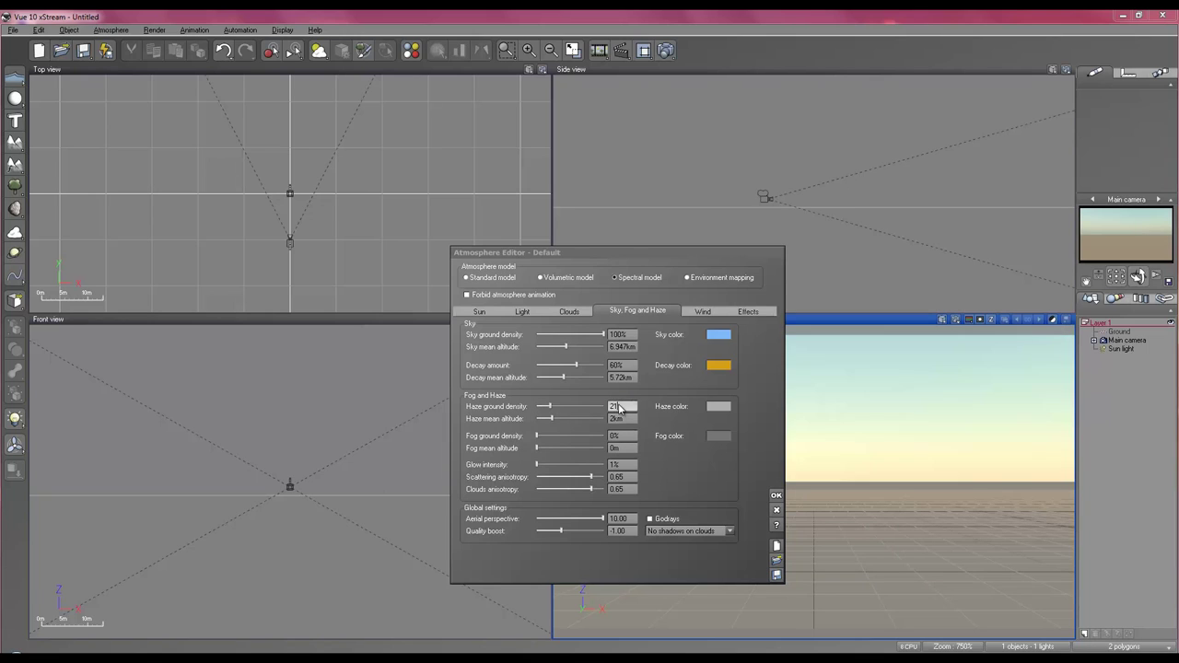
key(Return)
Change the haze color to a dark grey of about RGB 24, 24, 25.
click(728, 407)
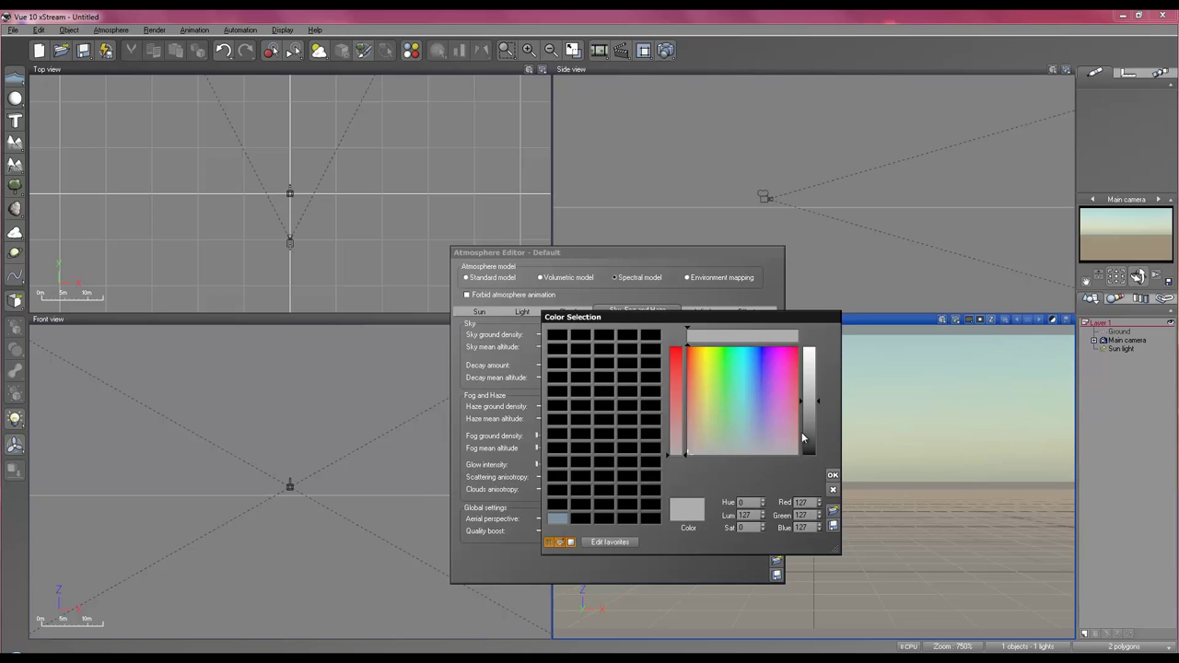
click(807, 449)
drag(760, 452, 768, 453)
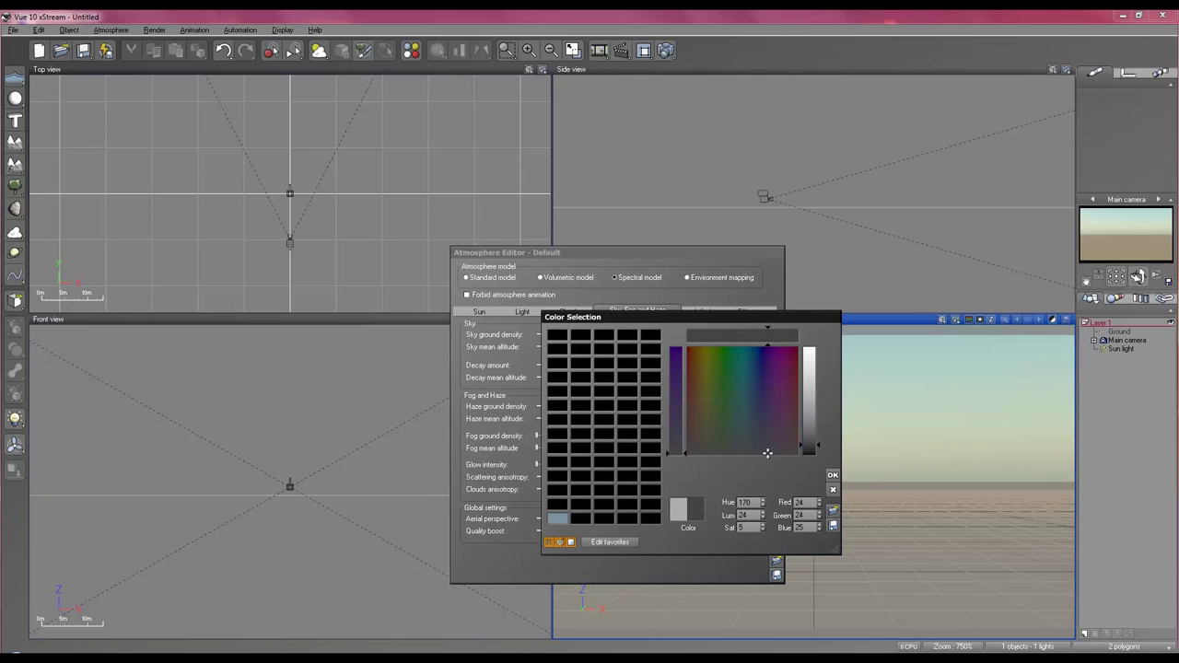
click(832, 476)
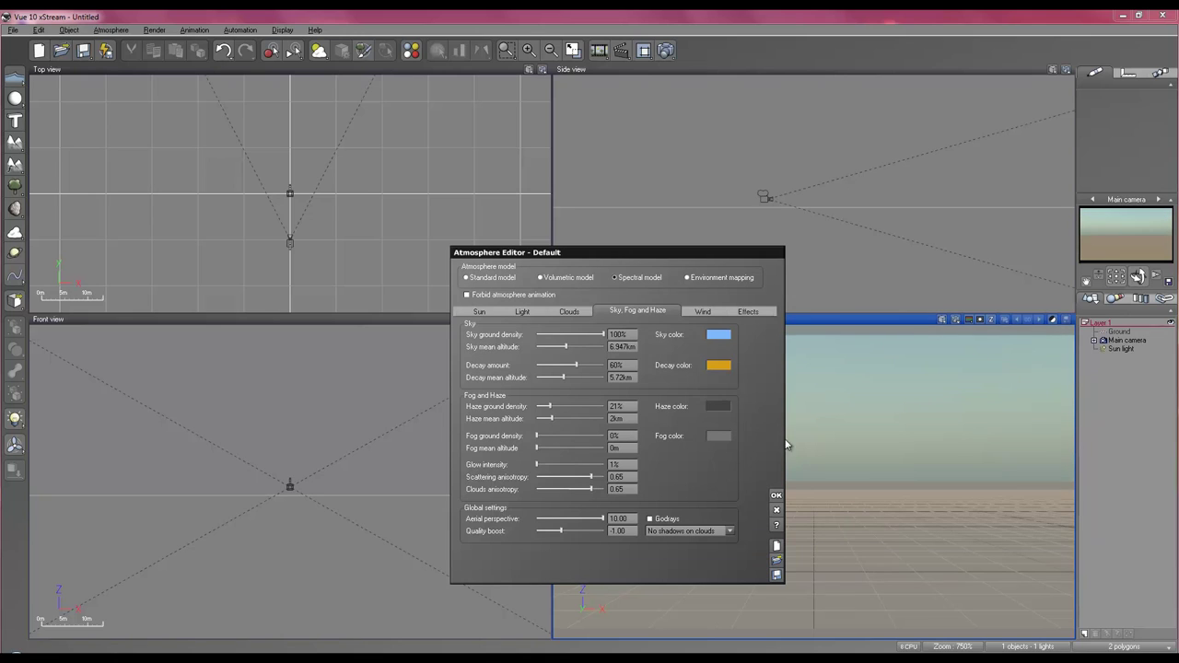
Set the sky mean altitude to 4 km and the decay mean altitude to 3 km.
click(612, 347)
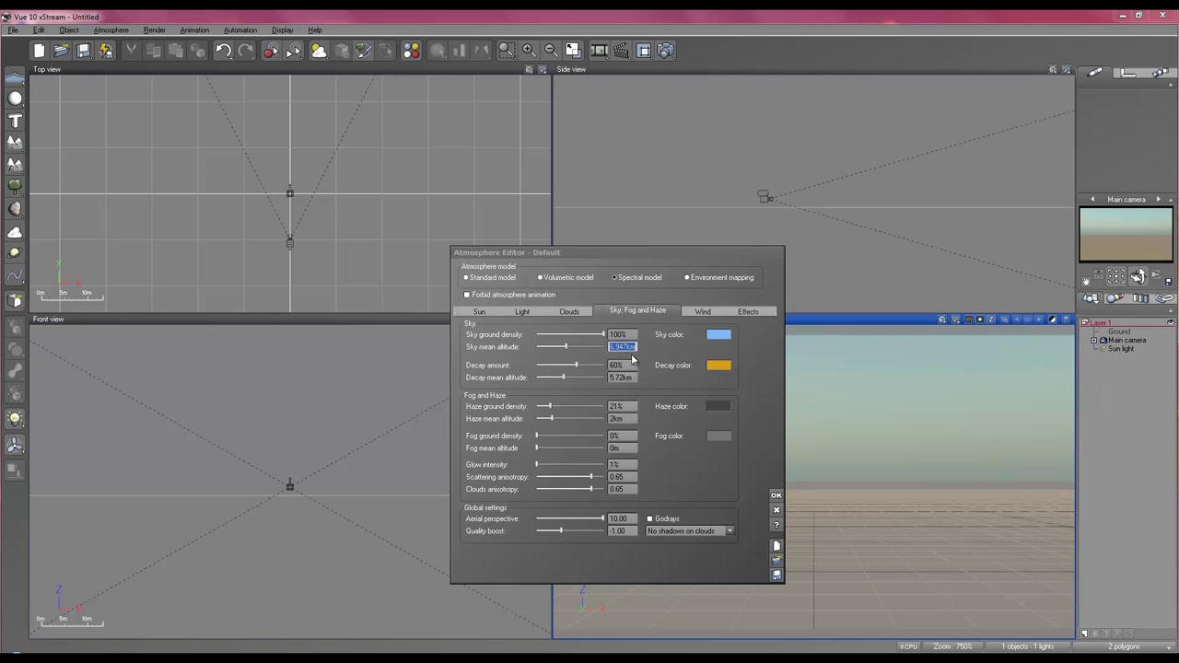
text(4000)
key(Return)
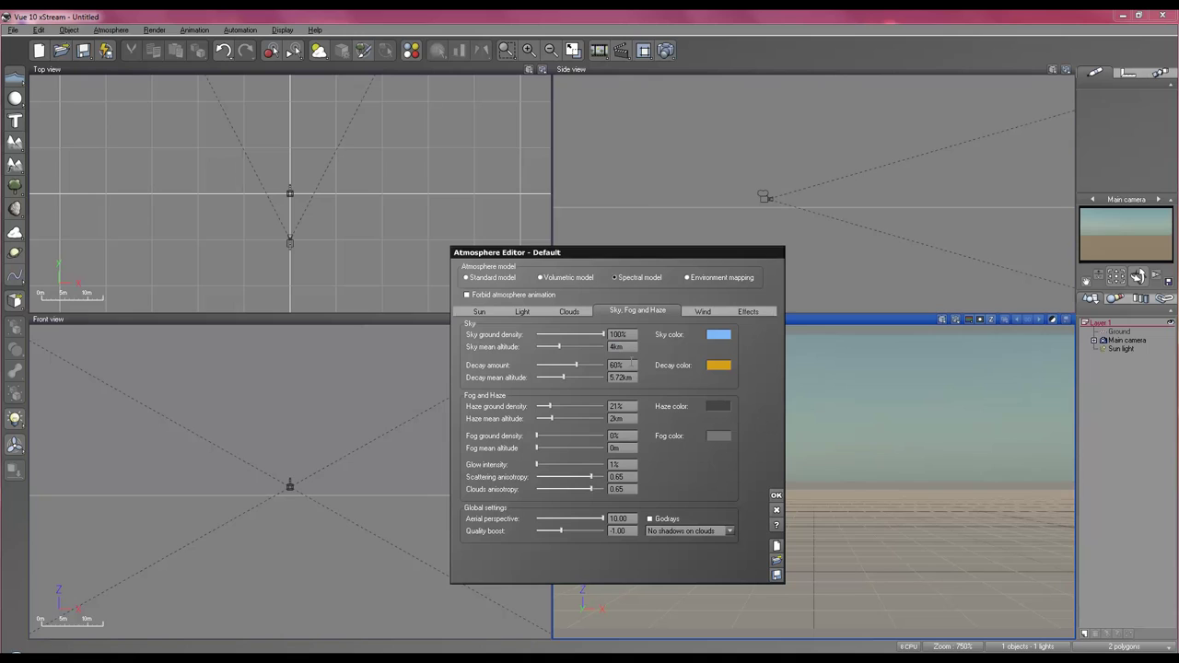
click(625, 377)
text(3000)
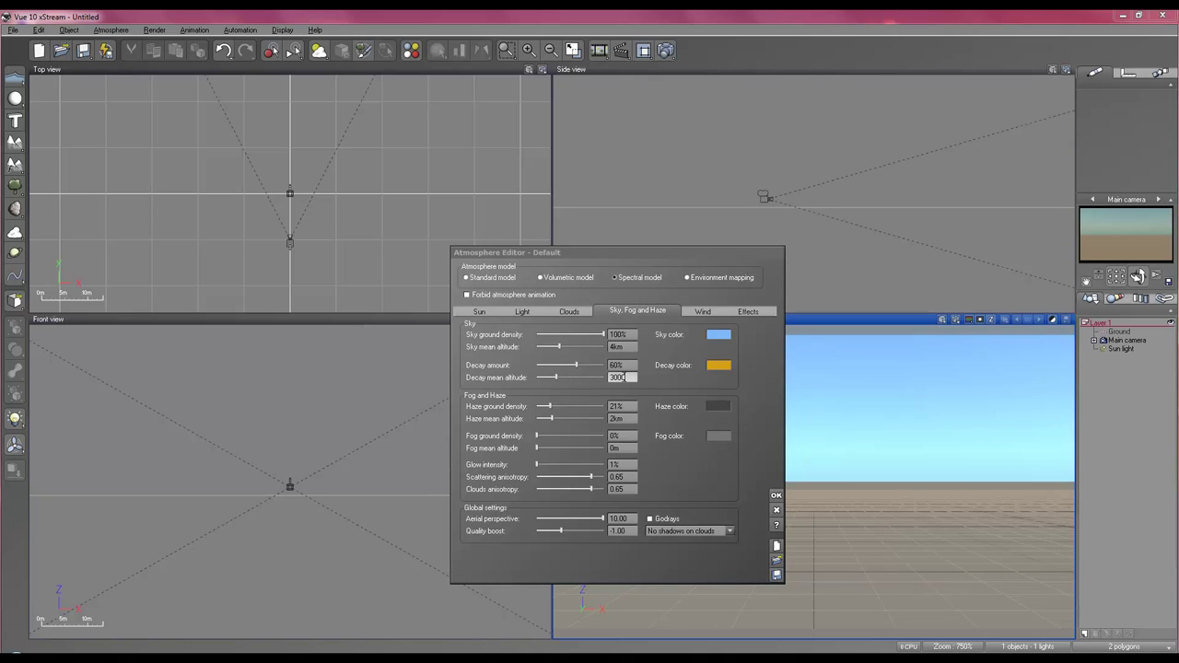
key(Return)
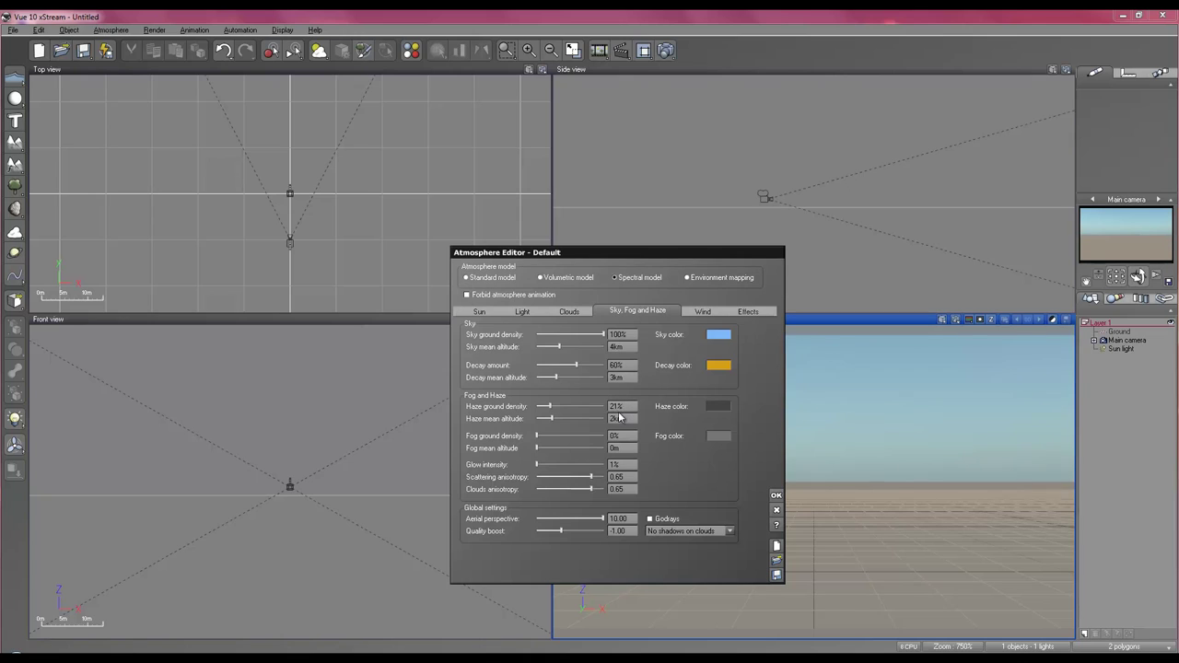
Raise the sky mean altitude to 5 km and set the glow intensity to 2%.
double_click(623, 346)
text(5000)
key(Return)
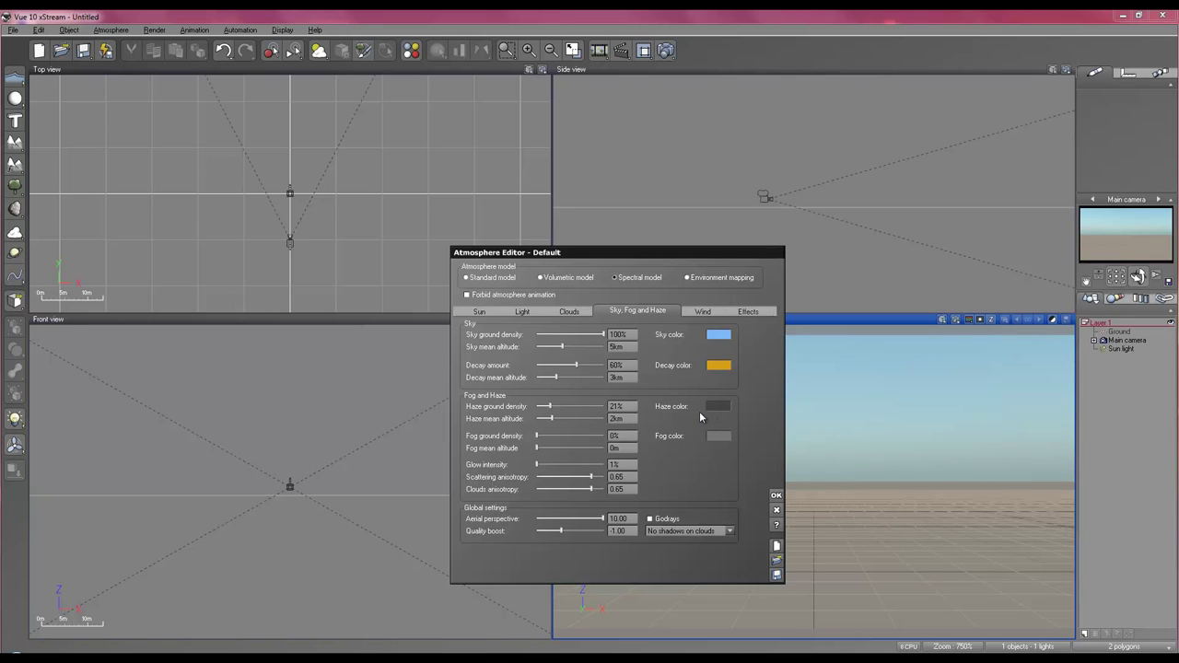
double_click(620, 464)
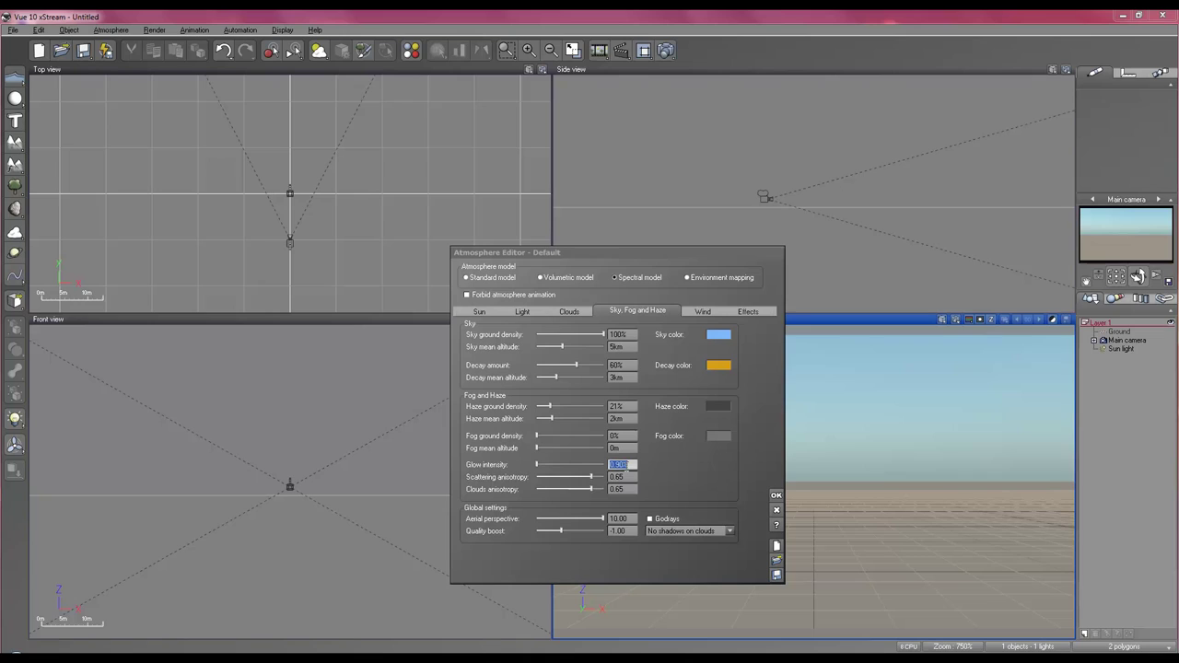
text(2)
key(Return)
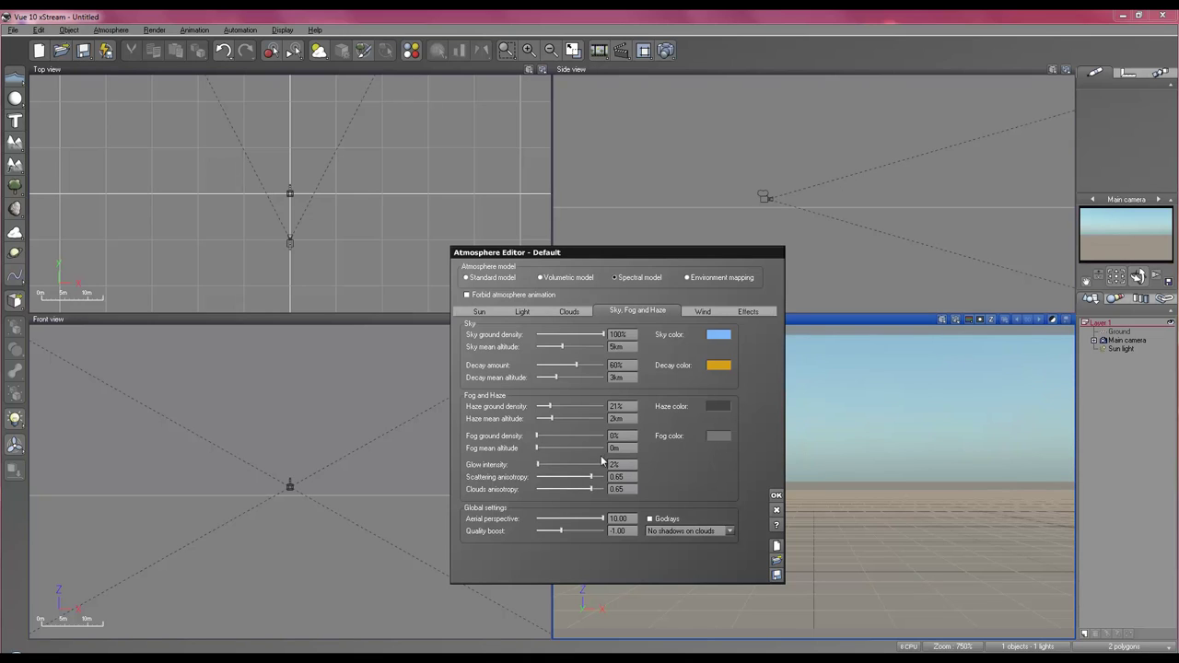
Set the glow intensity to 10% and the global quality boost to 0.
double_click(621, 464)
text(20)
key(Return)
double_click(620, 464)
text(10)
key(Return)
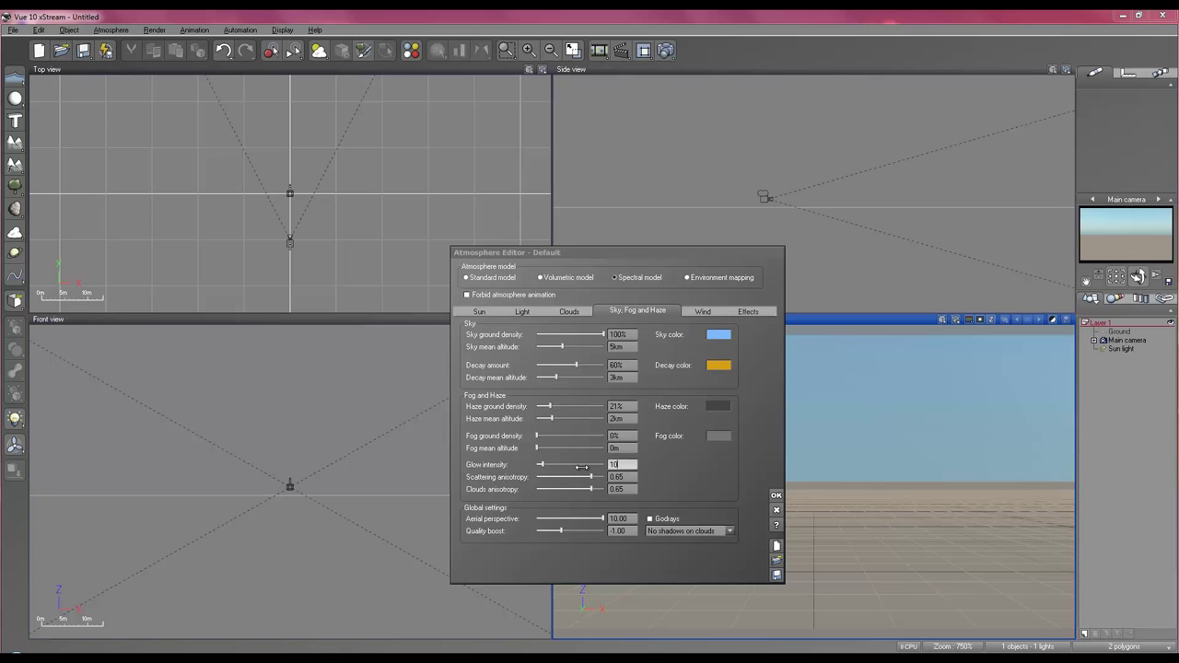
double_click(621, 532)
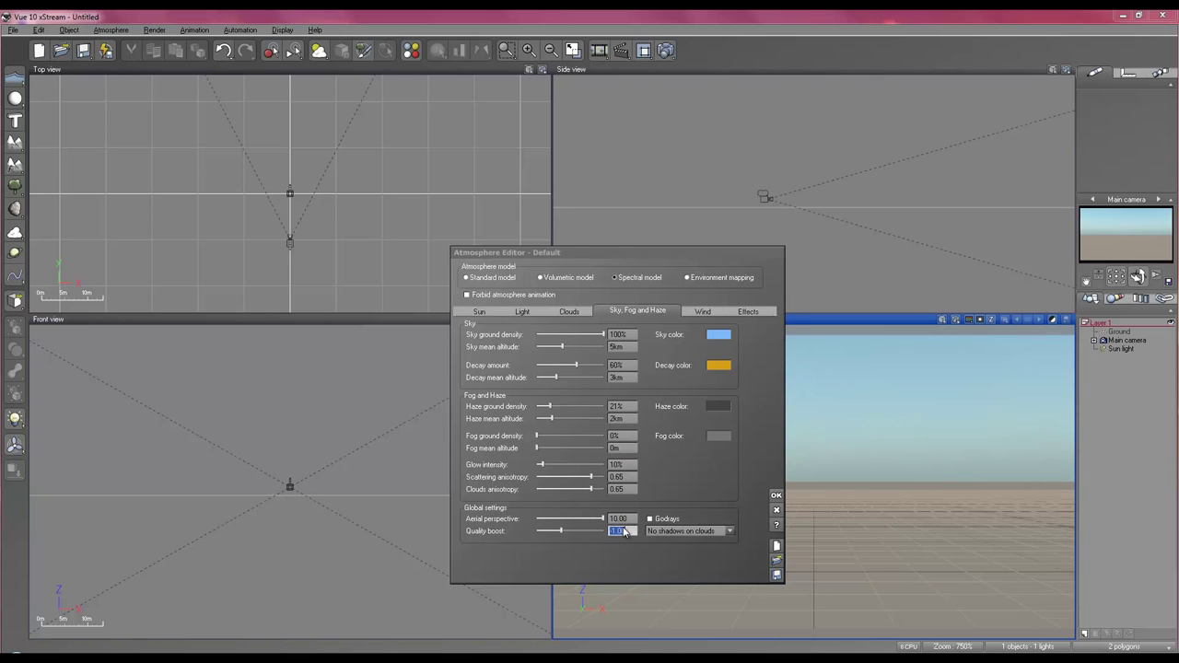
text(0)
key(Return)
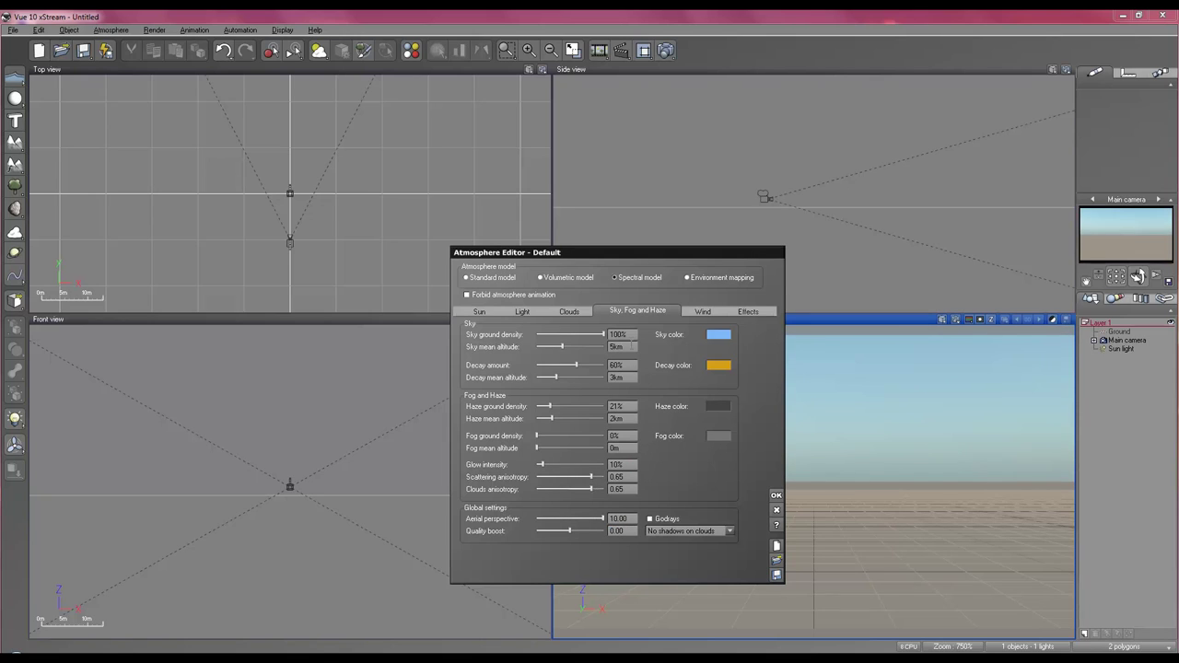
Set the decay amount to 36%, the sky ground density to 73% and the decay mean altitude to 2 km.
drag(604, 334, 560, 366)
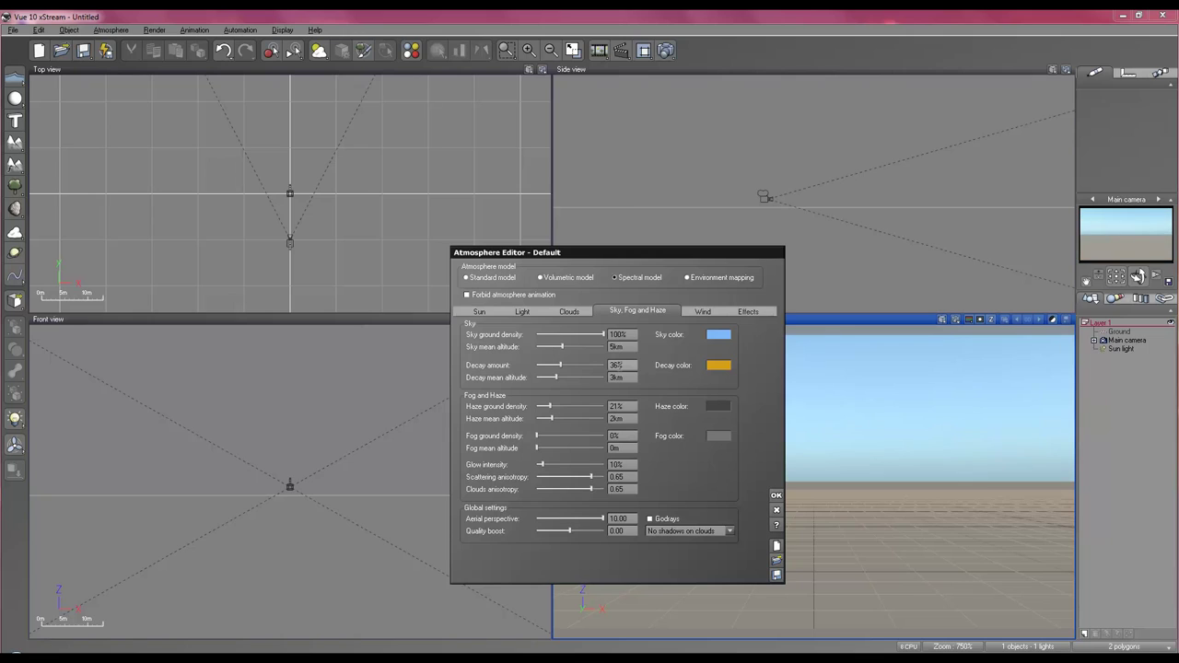
mouse_move(603, 334)
mouse_down()
mouse_move(550, 334)
mouse_move(603, 334)
mouse_move(585, 334)
mouse_up()
click(620, 377)
text(2000)
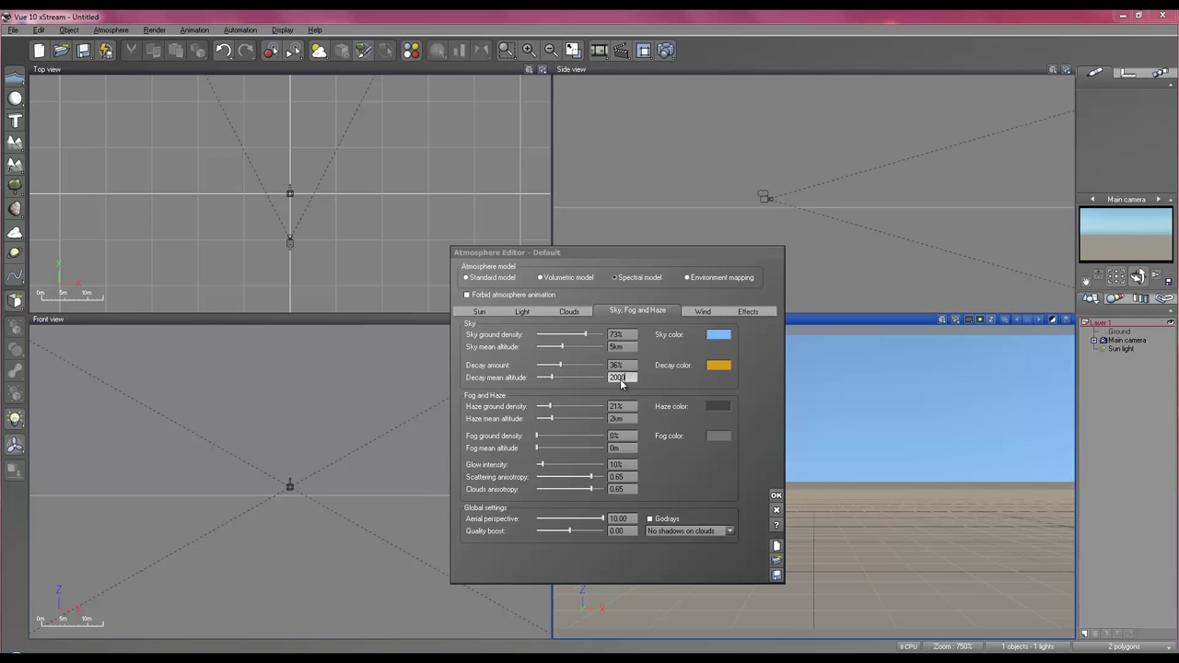
key(Return)
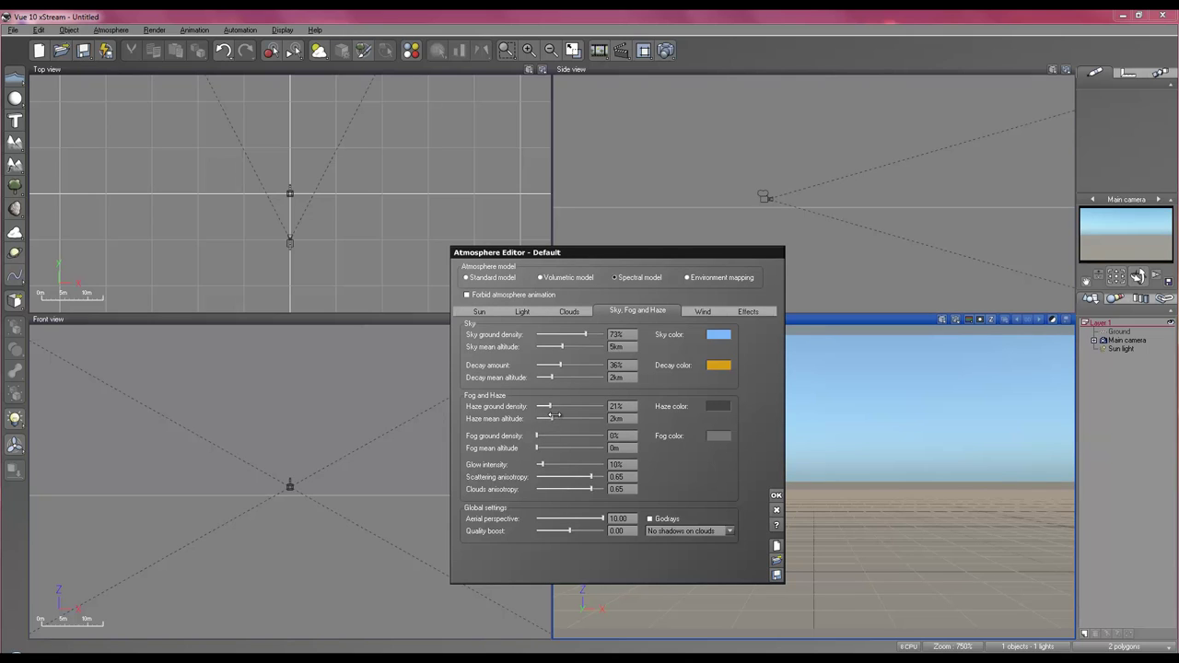
Lower the haze mean altitude to about 803 m and set the haze ground density to 20%.
mouse_move(552, 418)
mouse_down()
mouse_move(562, 418)
mouse_move(542, 419)
mouse_up()
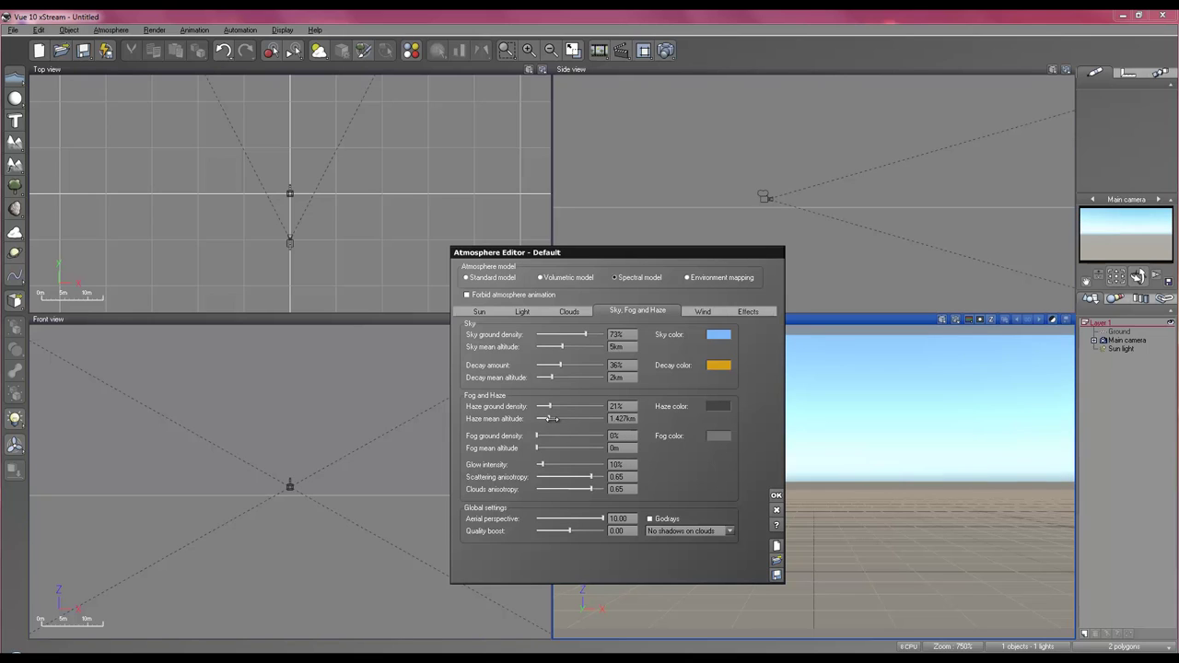
drag(552, 419, 547, 419)
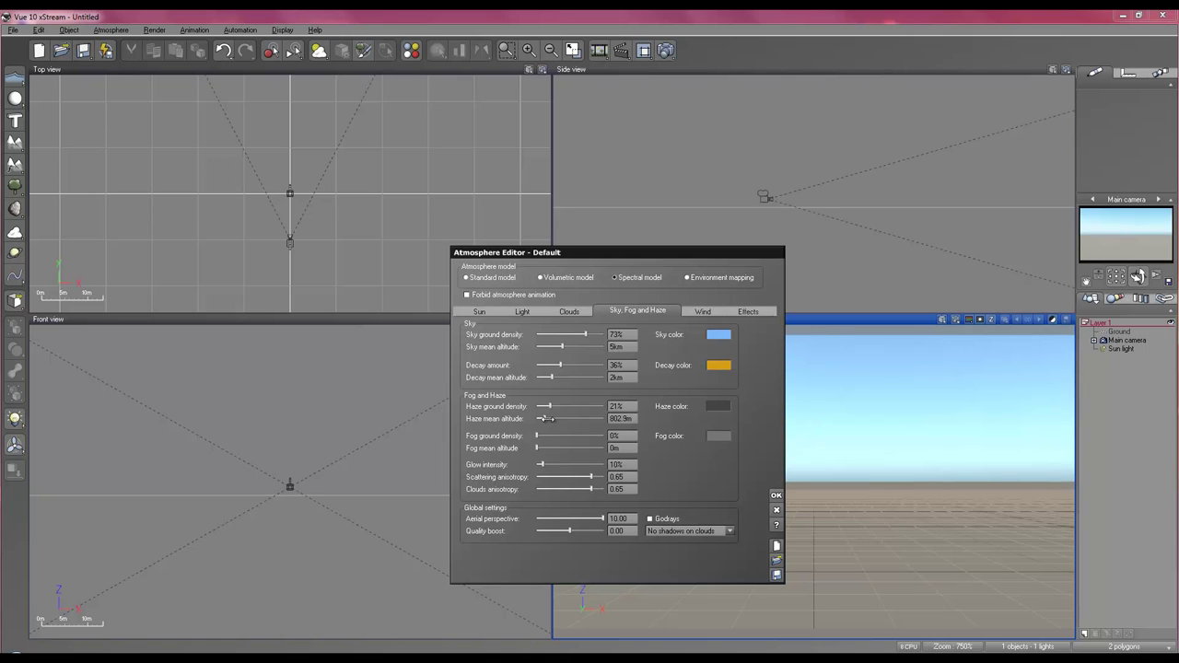
mouse_move(549, 406)
mouse_down()
mouse_move(574, 406)
mouse_move(553, 405)
mouse_up()
Set the decay amount to 50% and the sky ground density to 84%, and accept the atmosphere settings.
drag(559, 365, 571, 366)
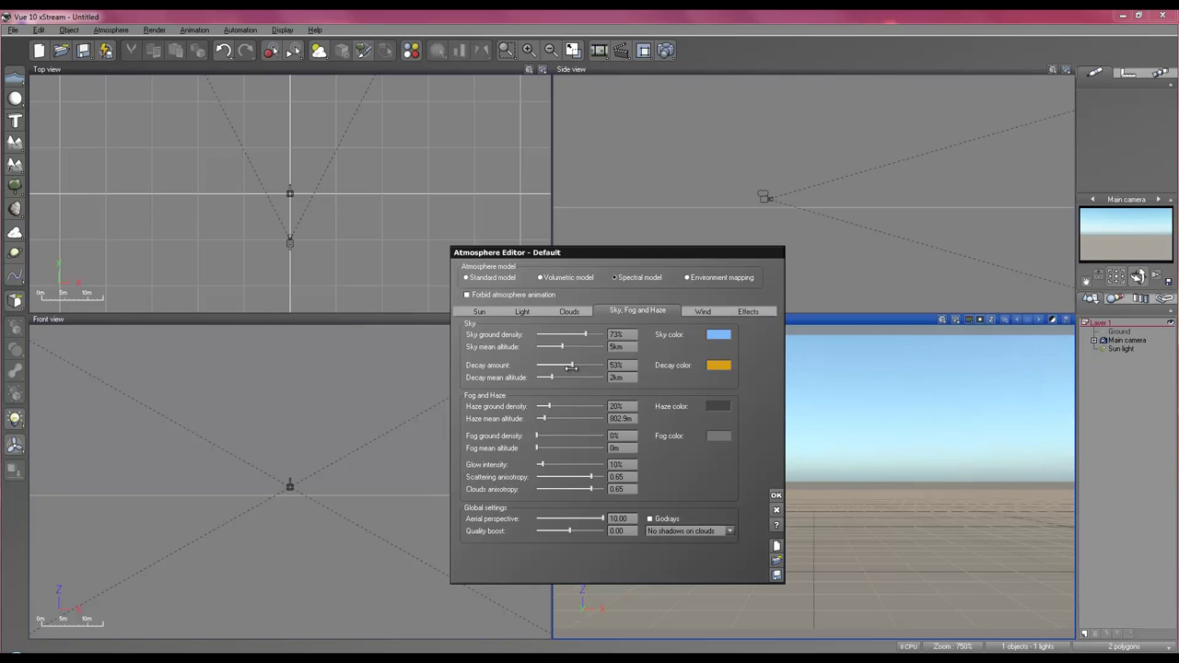
drag(571, 366, 586, 370)
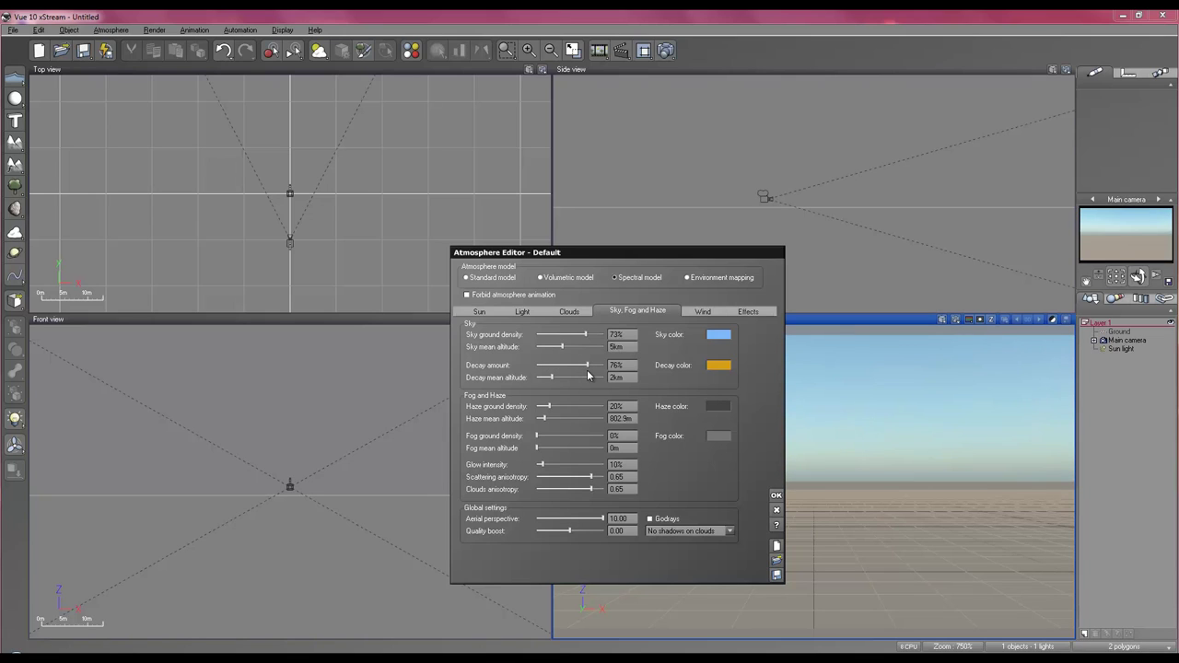
drag(575, 369, 573, 335)
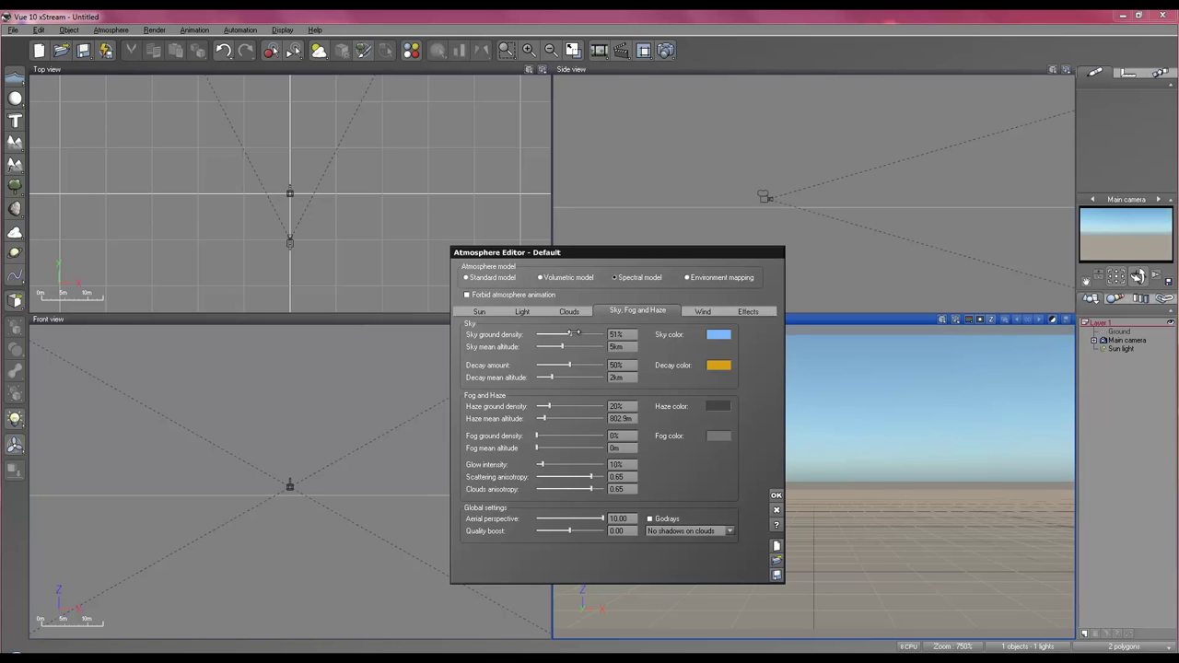
mouse_move(592, 334)
mouse_down()
mouse_move(609, 335)
mouse_move(592, 334)
mouse_up()
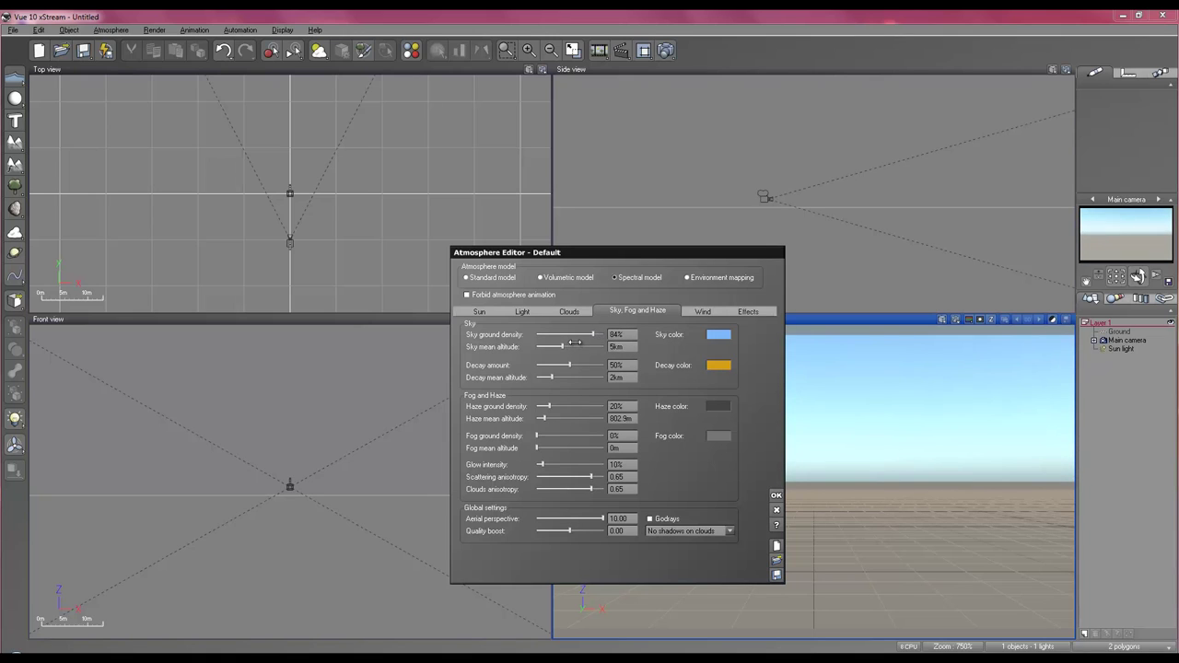
click(776, 496)
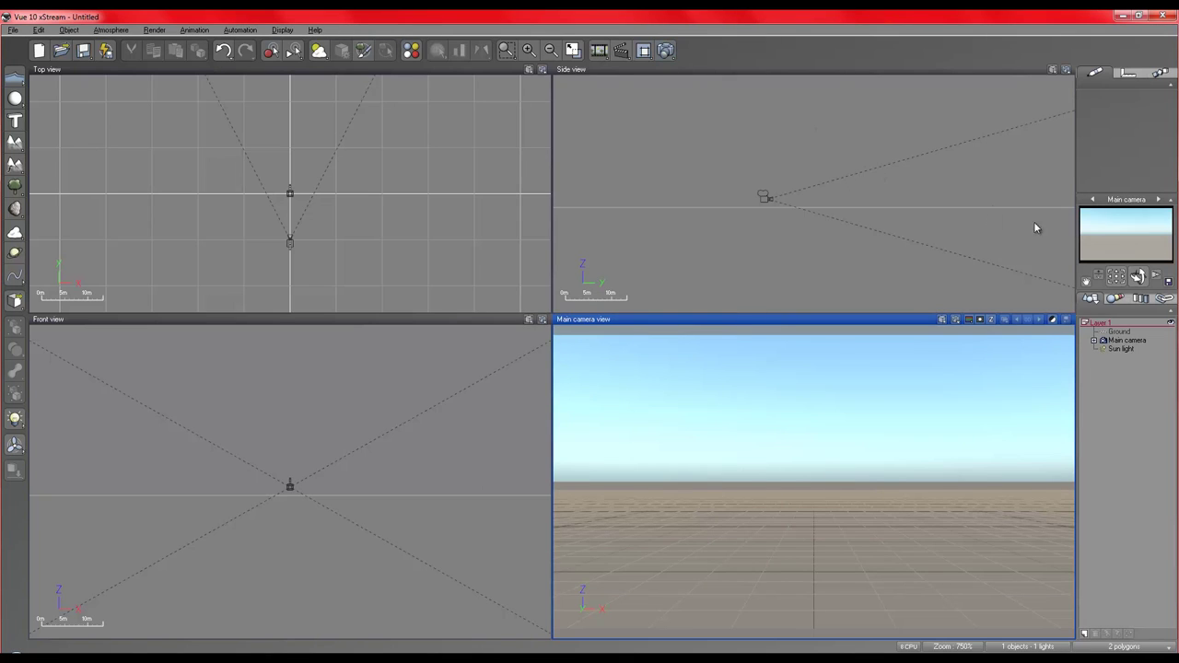
Select the ground plane and set the sun's pitch to 14.22° in the atmosphere settings.
click(1123, 333)
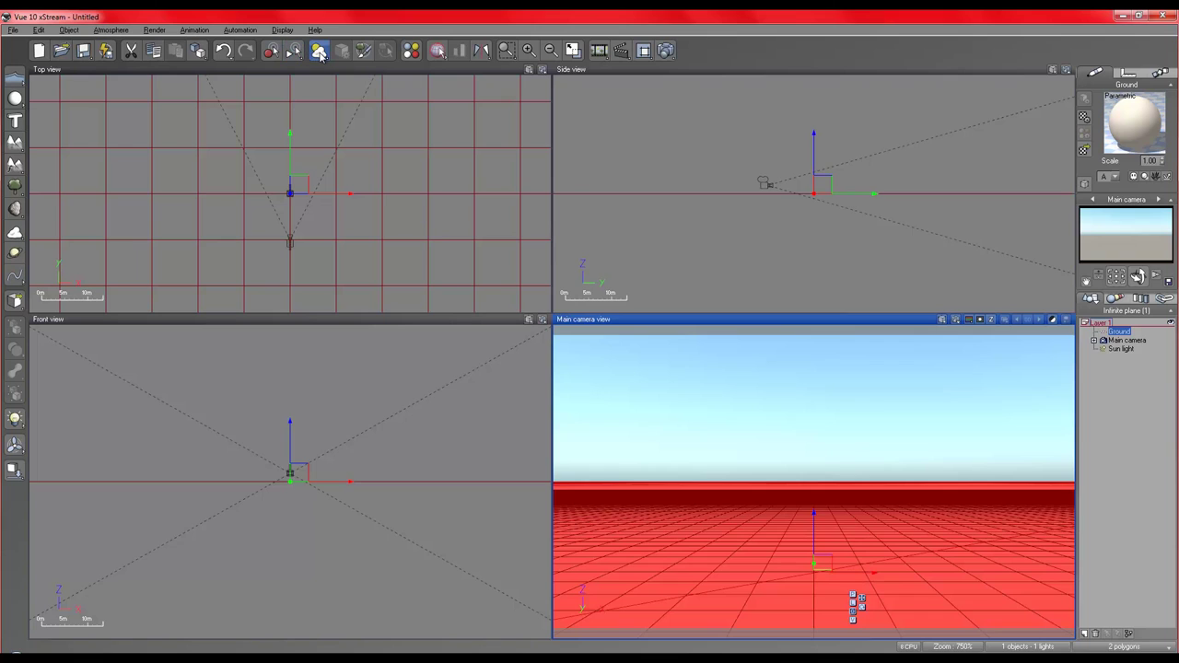
click(318, 51)
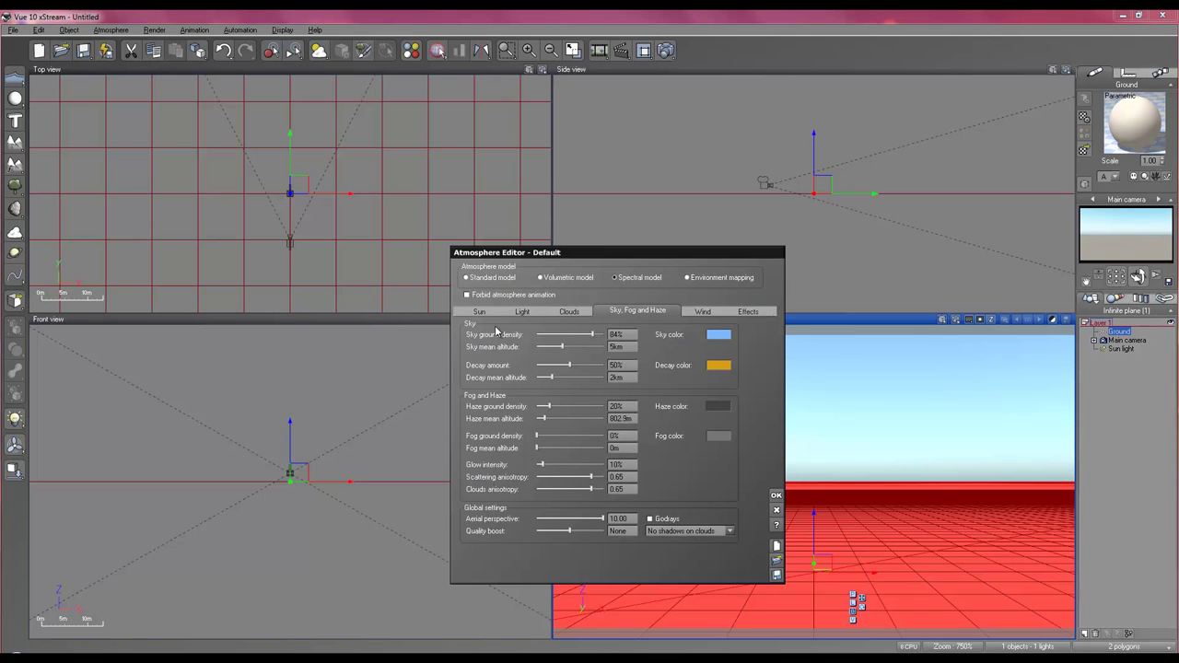
click(479, 311)
drag(585, 376, 579, 376)
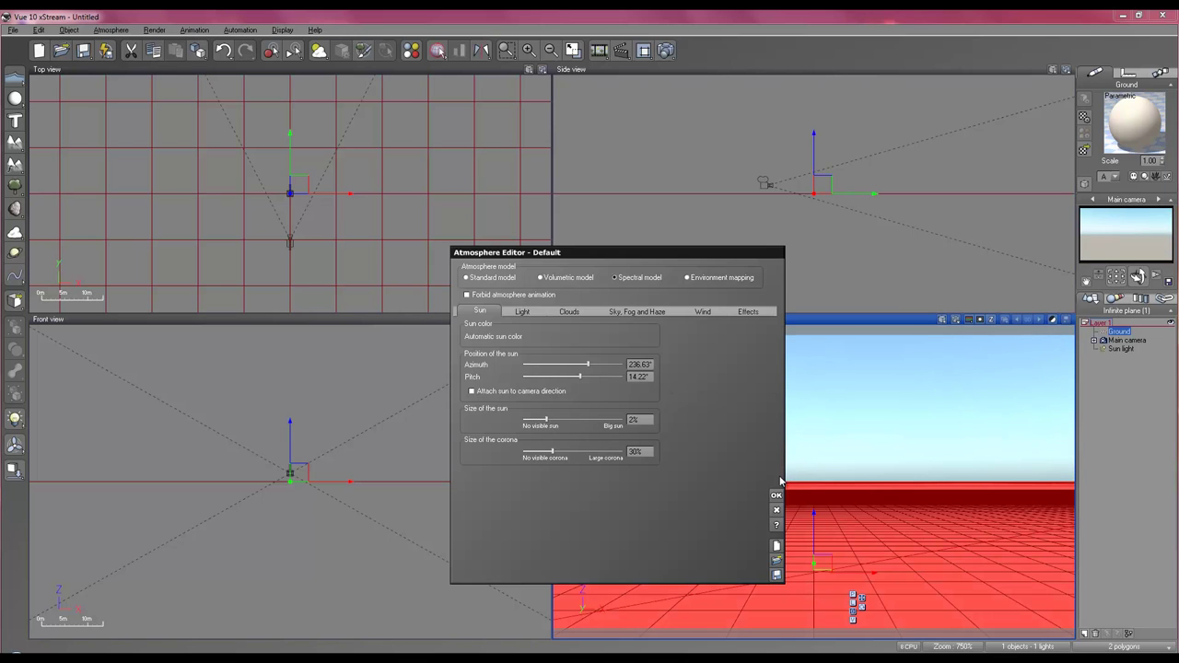
Set the overall skylight color to the stored grey-blue, RGB 67, 95, 111, and shift the light balance slightly toward ambient, accepting the atmosphere.
click(523, 312)
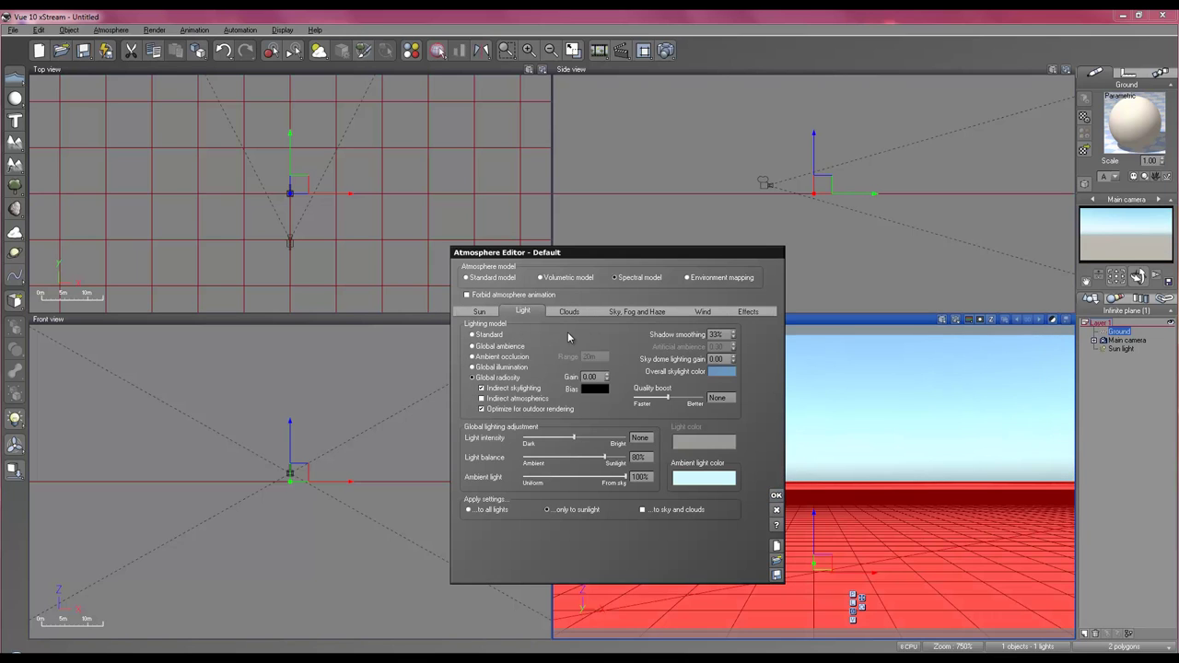
click(720, 373)
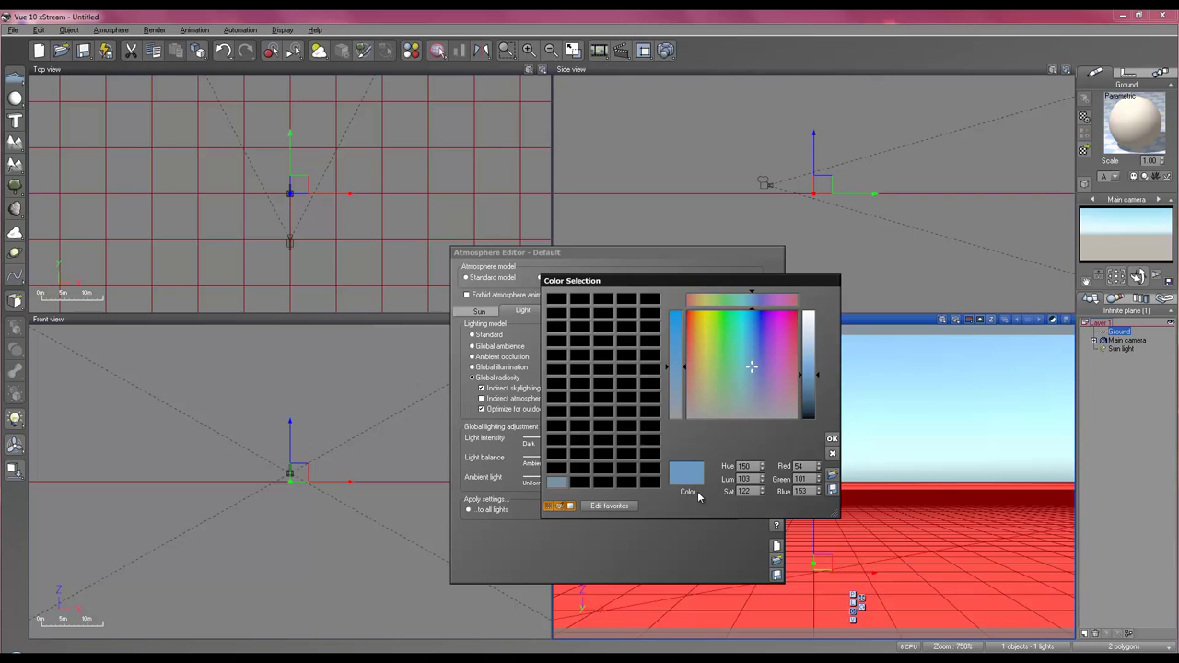
click(557, 485)
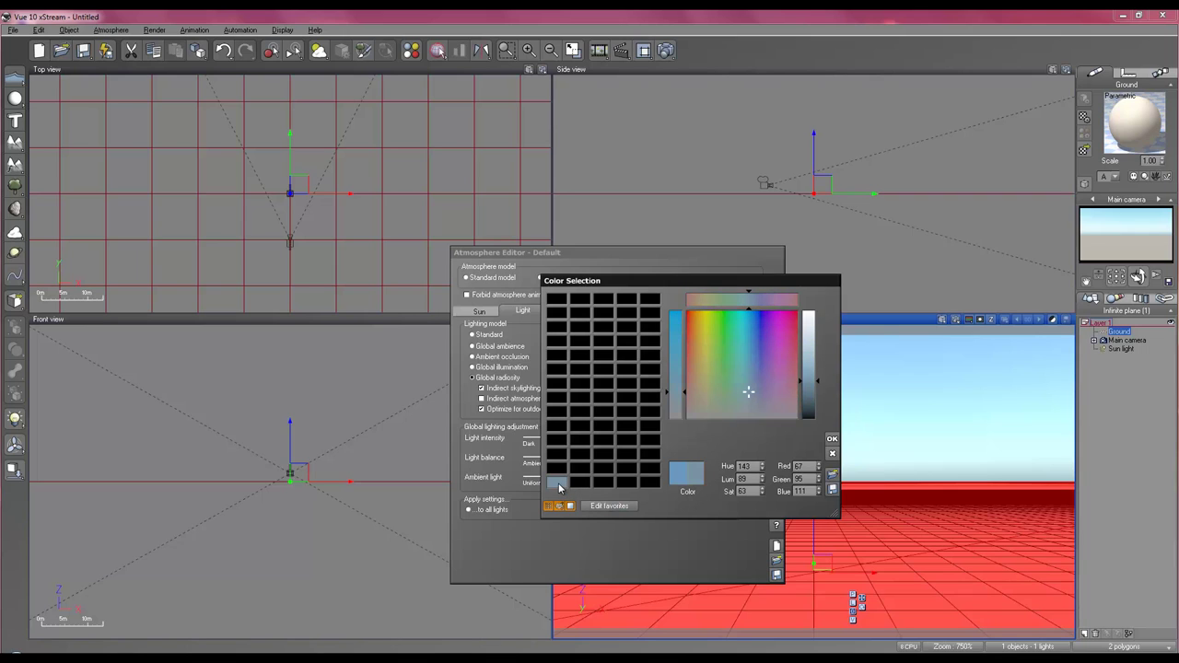
click(832, 441)
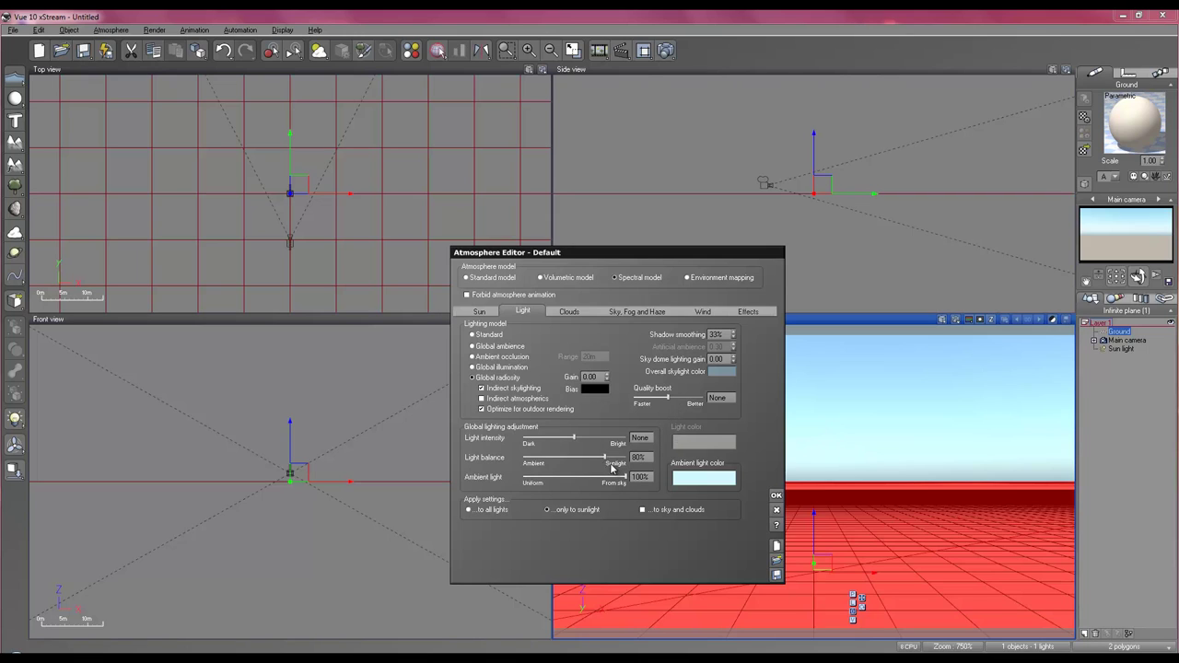
drag(605, 458, 598, 457)
click(626, 311)
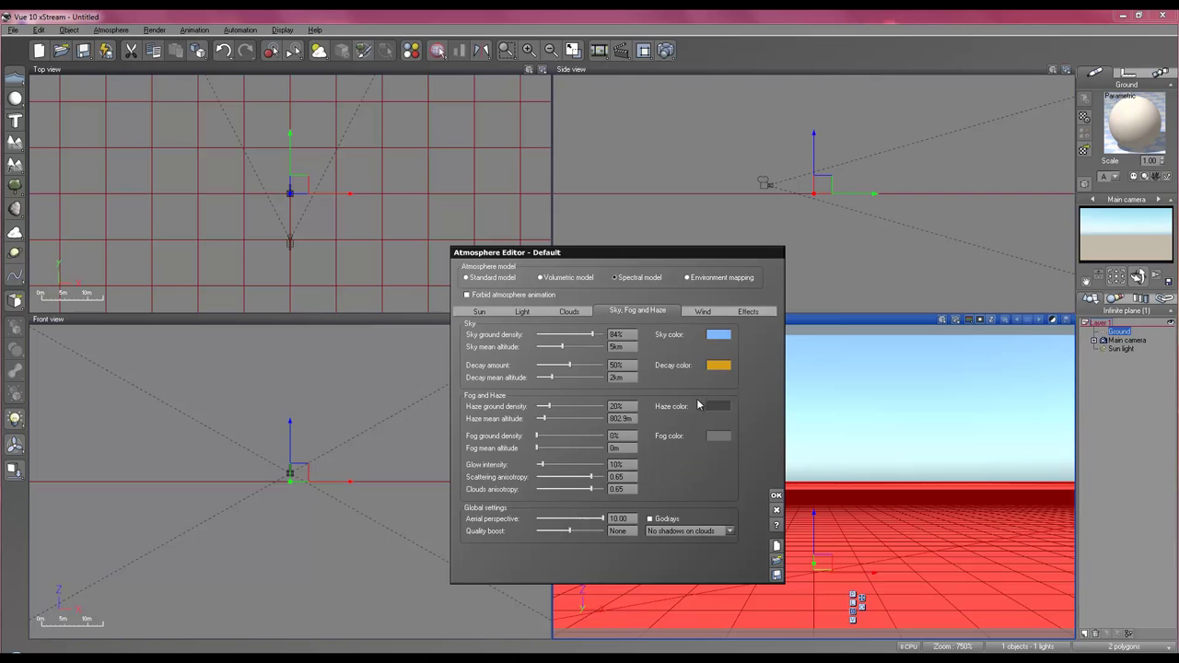
click(774, 496)
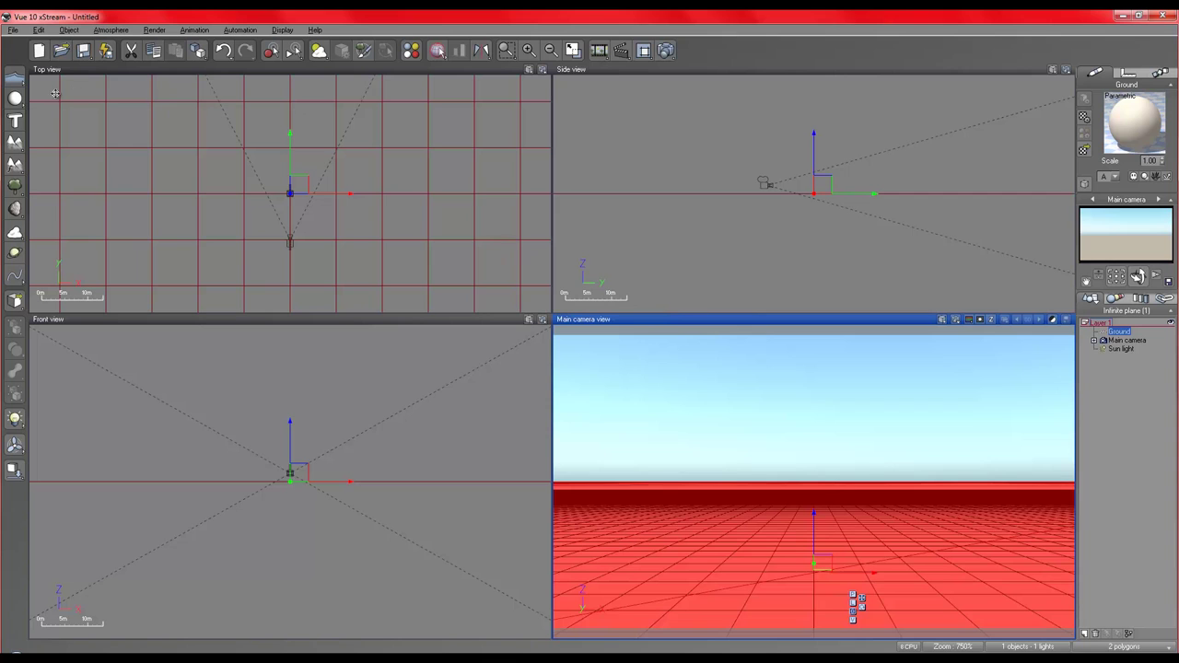
Add a sphere, scale it down slightly and raise it so that it rests on the ground.
click(15, 96)
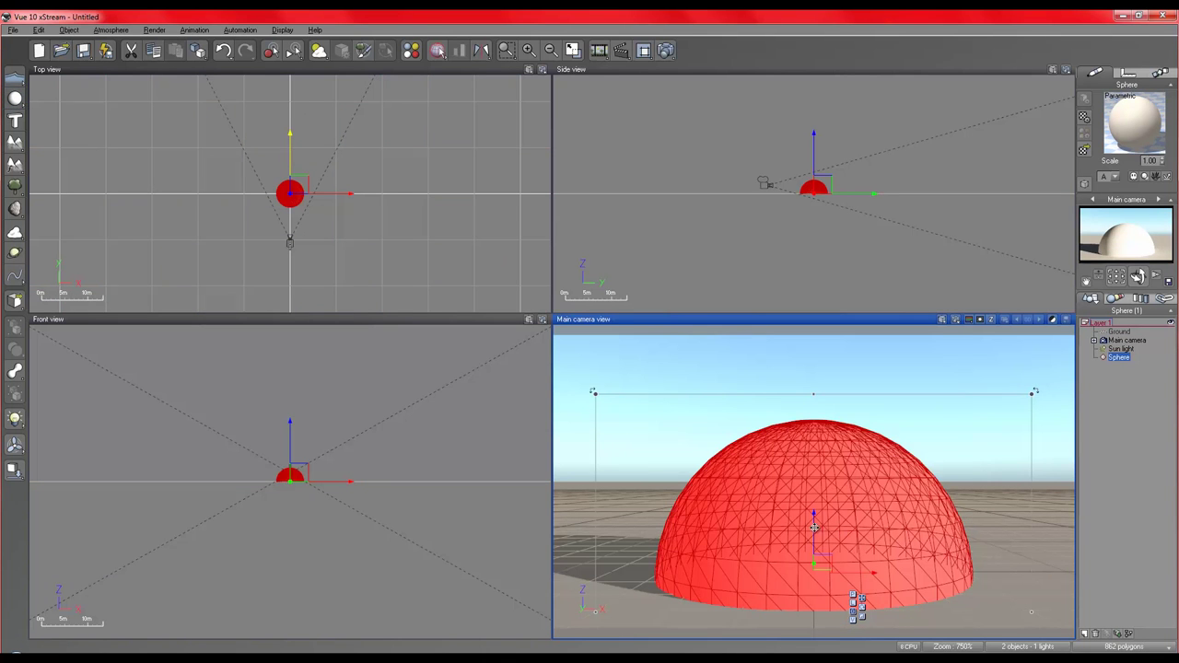
drag(814, 526, 797, 465)
click(861, 457)
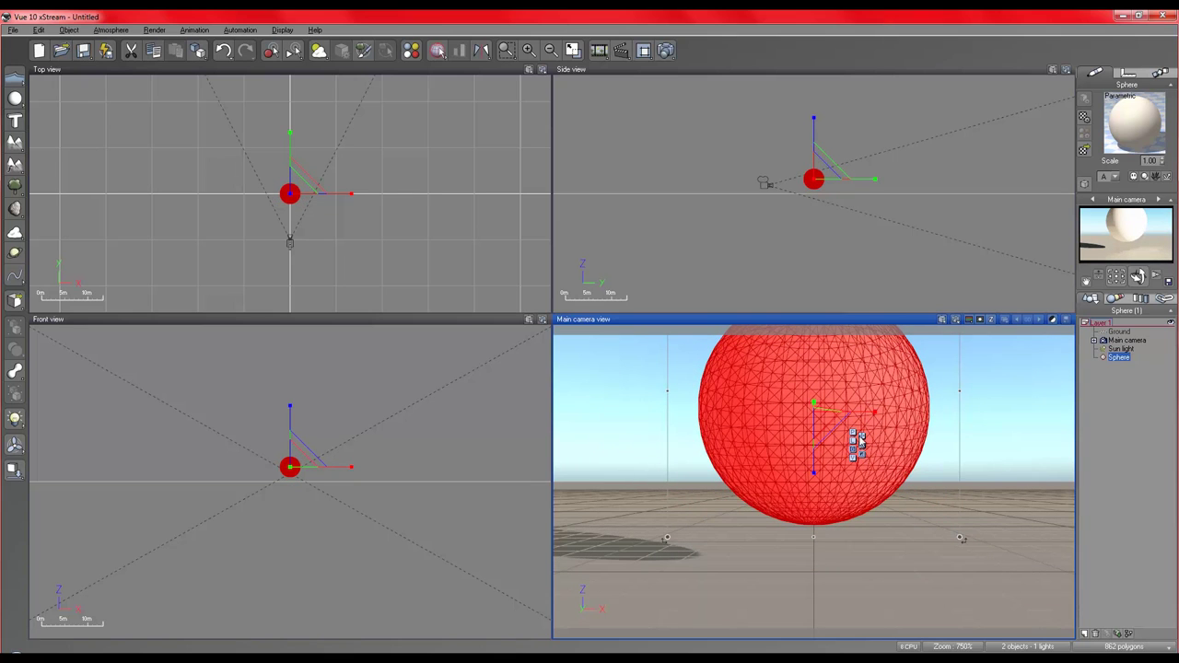
drag(813, 385, 813, 416)
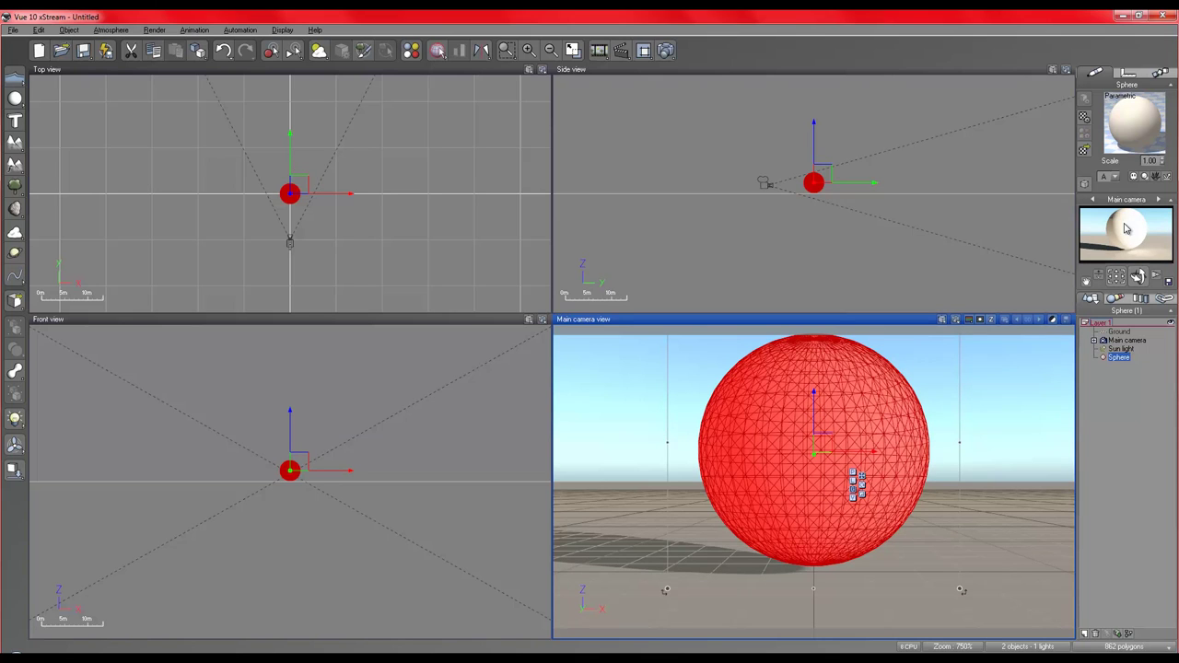
Change the sphere's material to volumetric with the Hypertexture lighting model.
double_click(1136, 134)
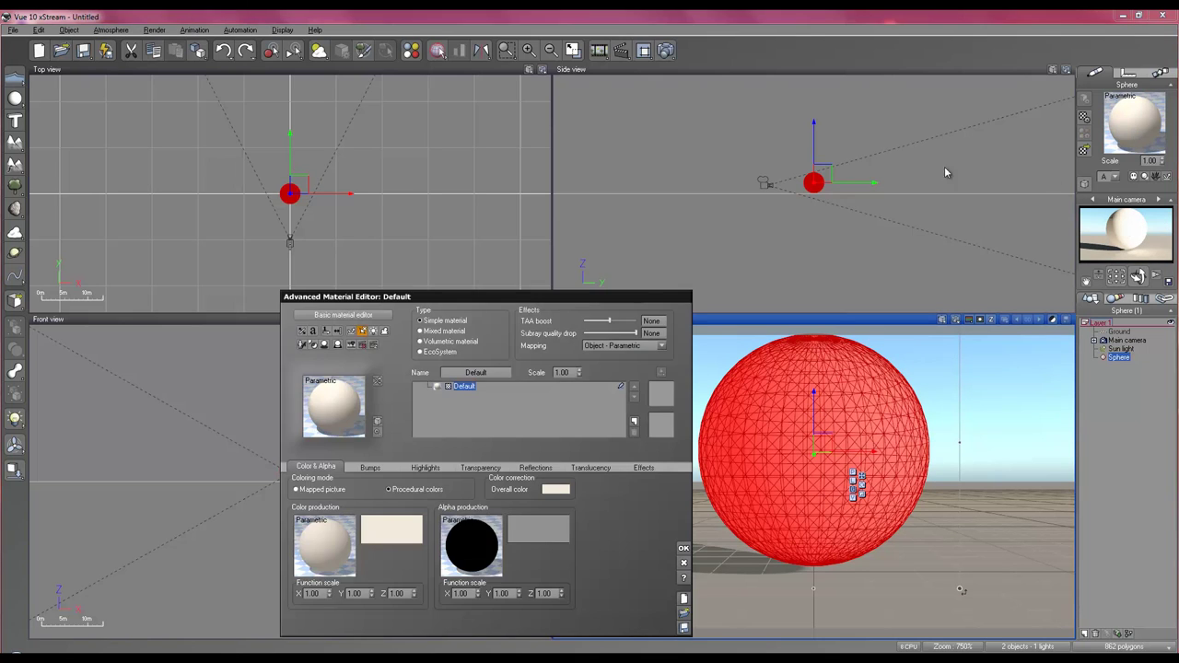
click(443, 344)
click(414, 468)
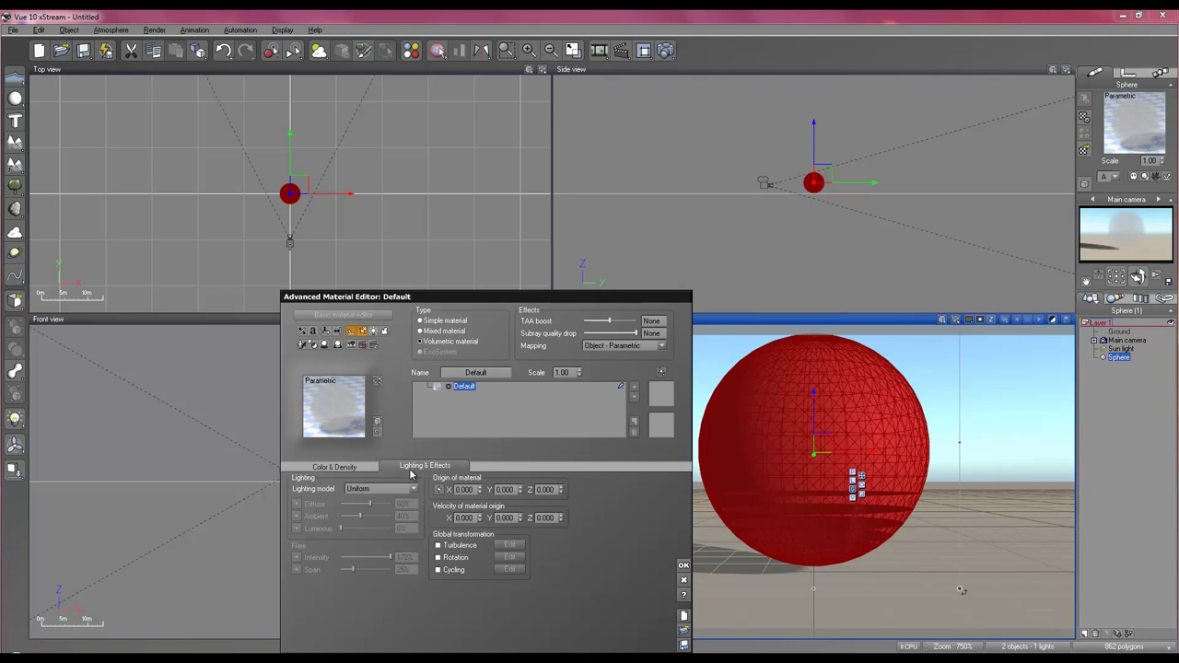
click(402, 490)
click(371, 525)
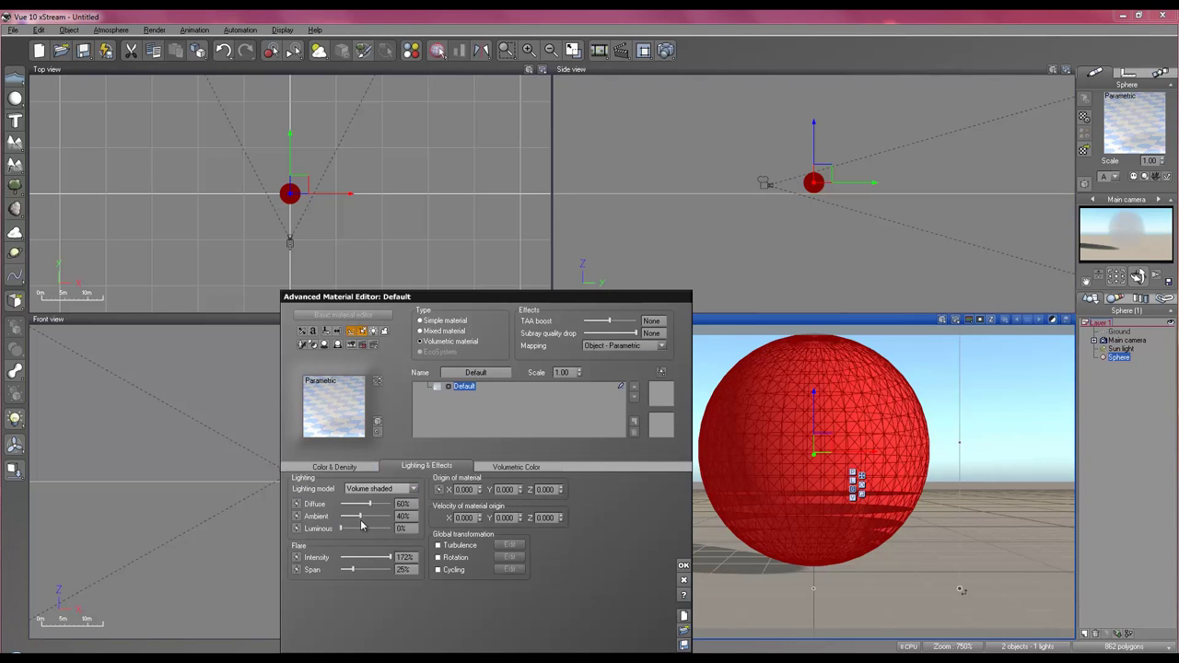
click(385, 490)
click(383, 534)
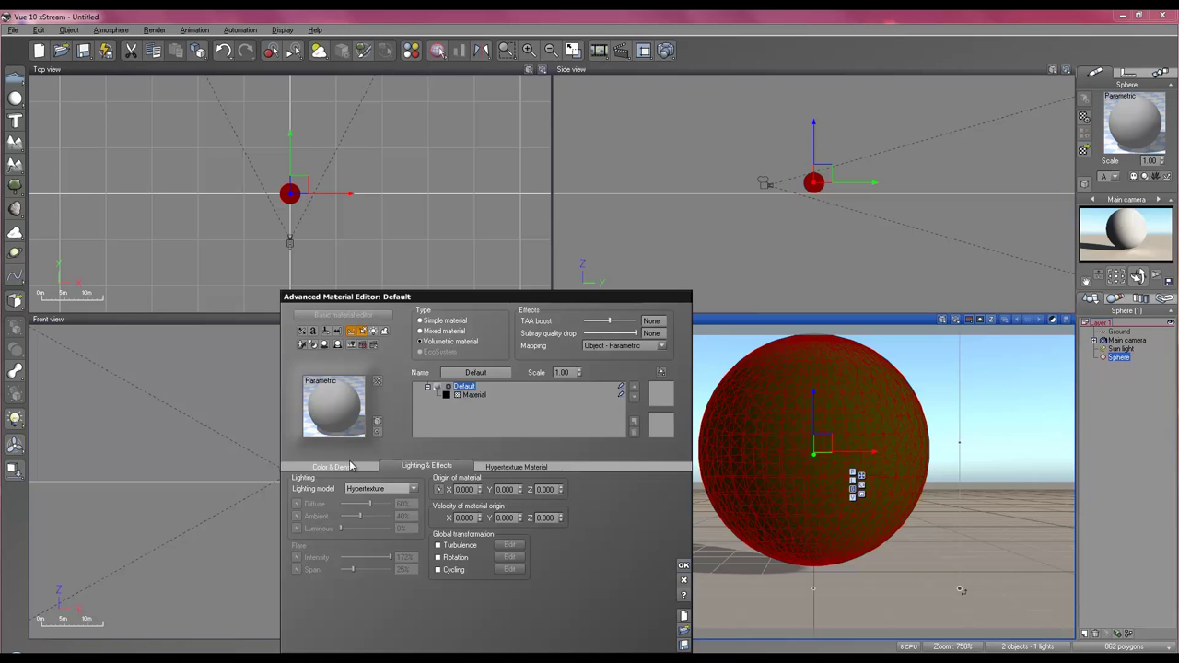
Assign the Transformed Cristals function from the Fractals collection as the hypertexture material's density production.
click(350, 467)
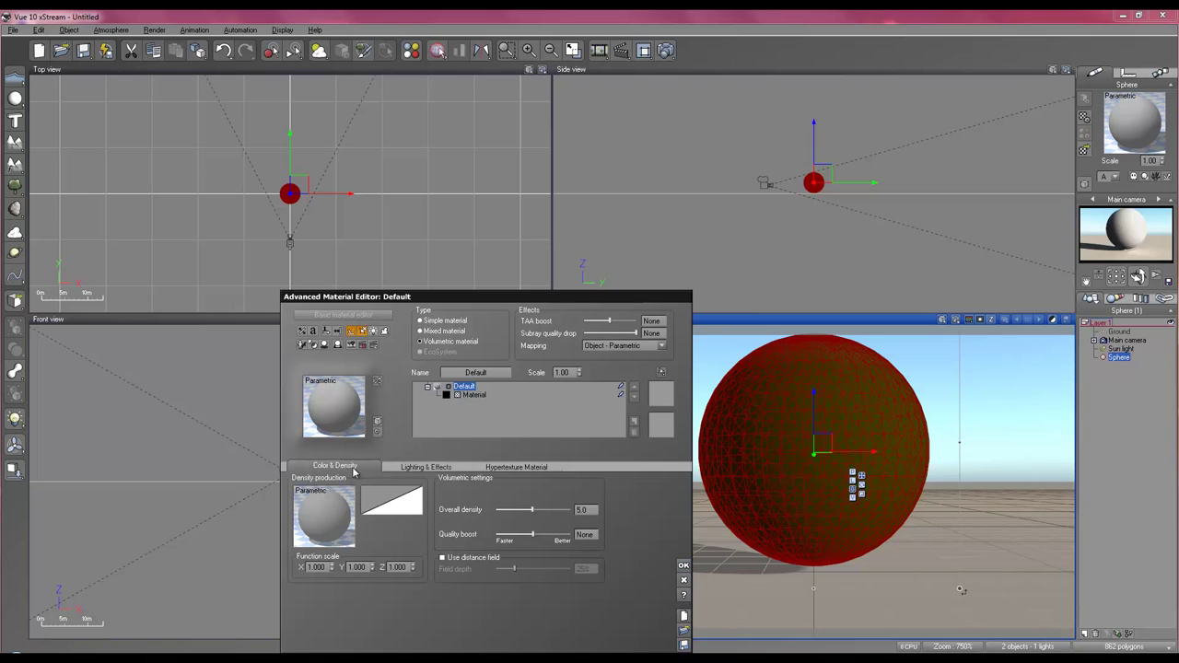
click(321, 519)
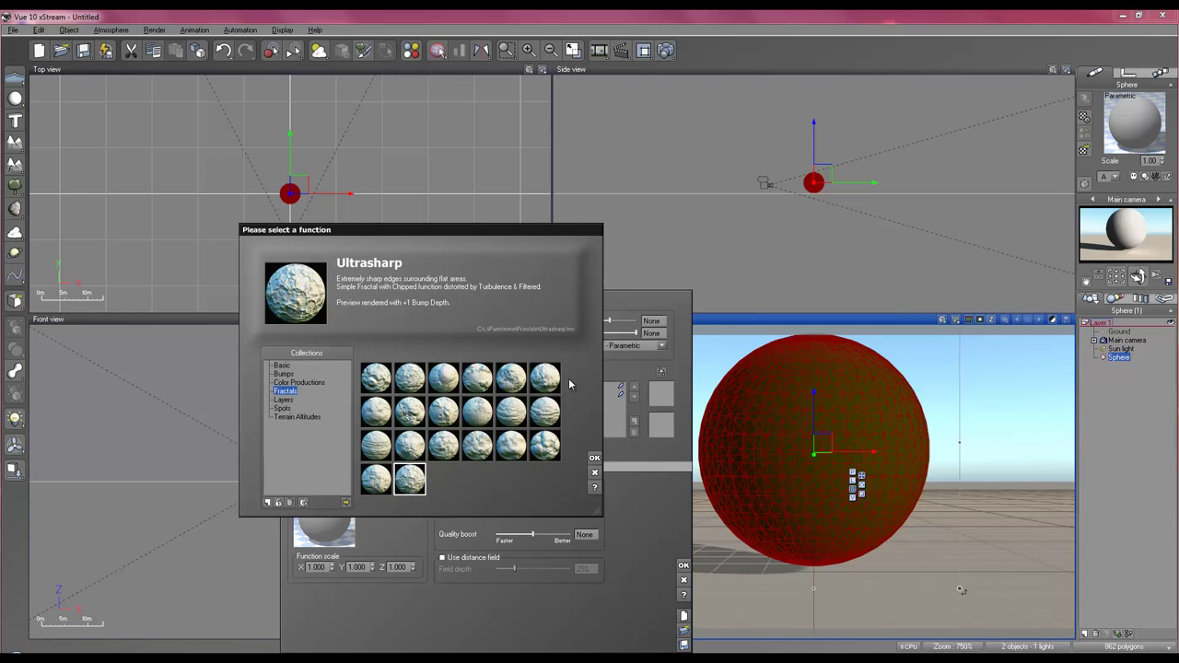
click(410, 445)
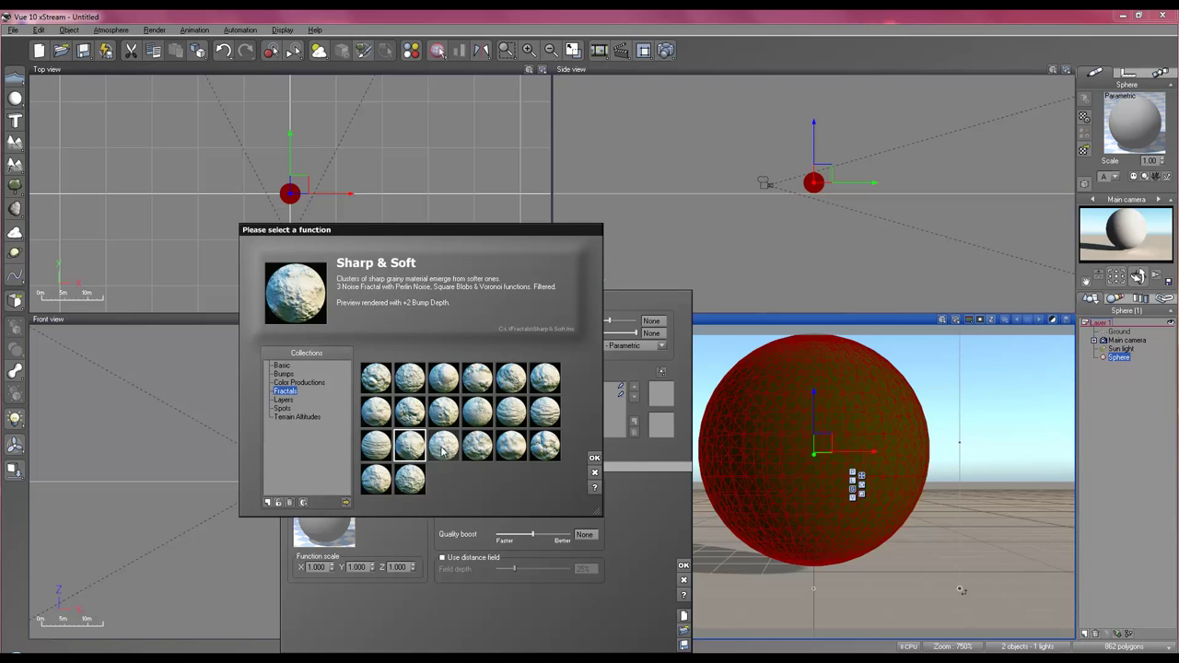
click(443, 447)
click(488, 447)
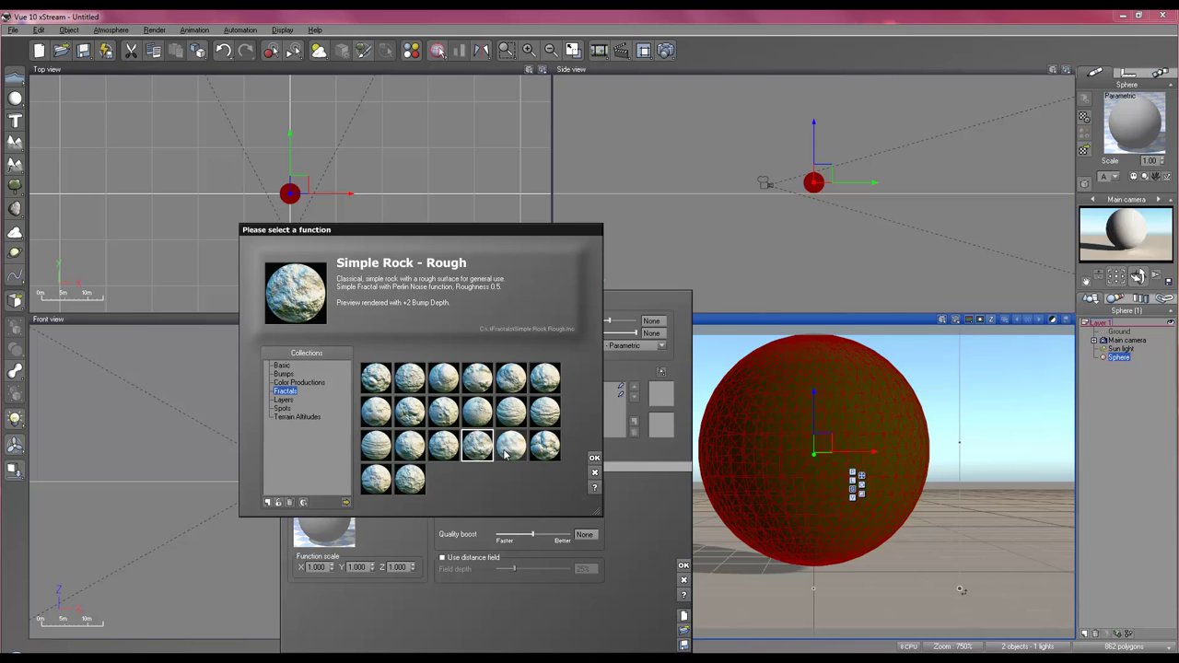
click(510, 451)
click(543, 446)
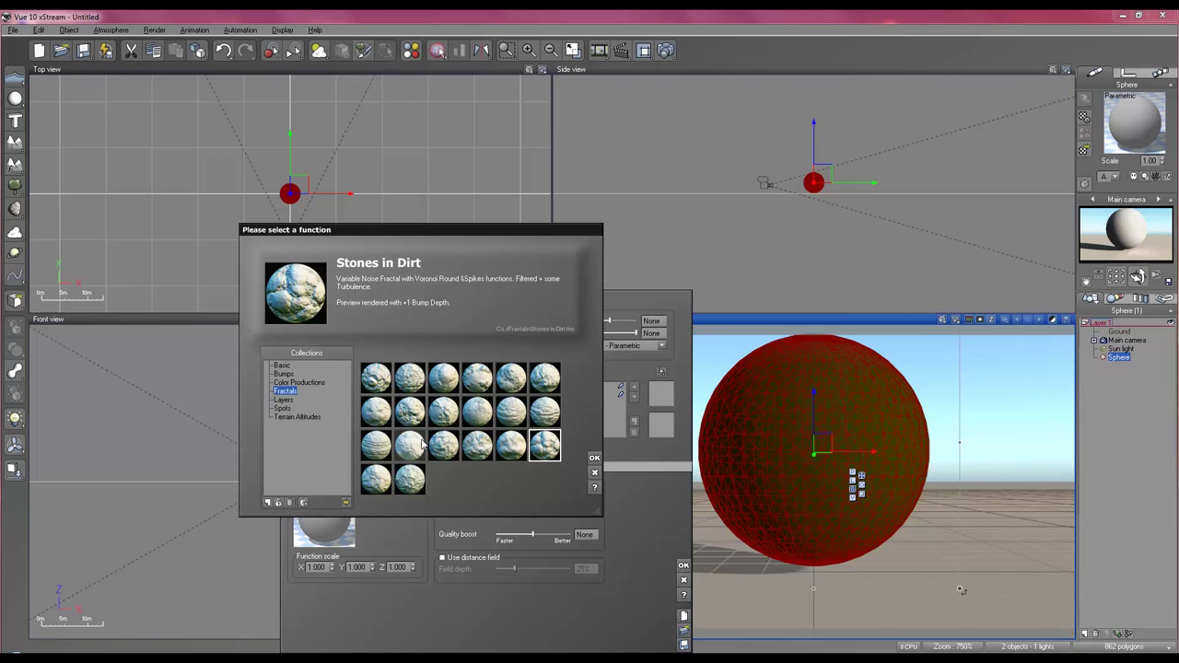
click(412, 446)
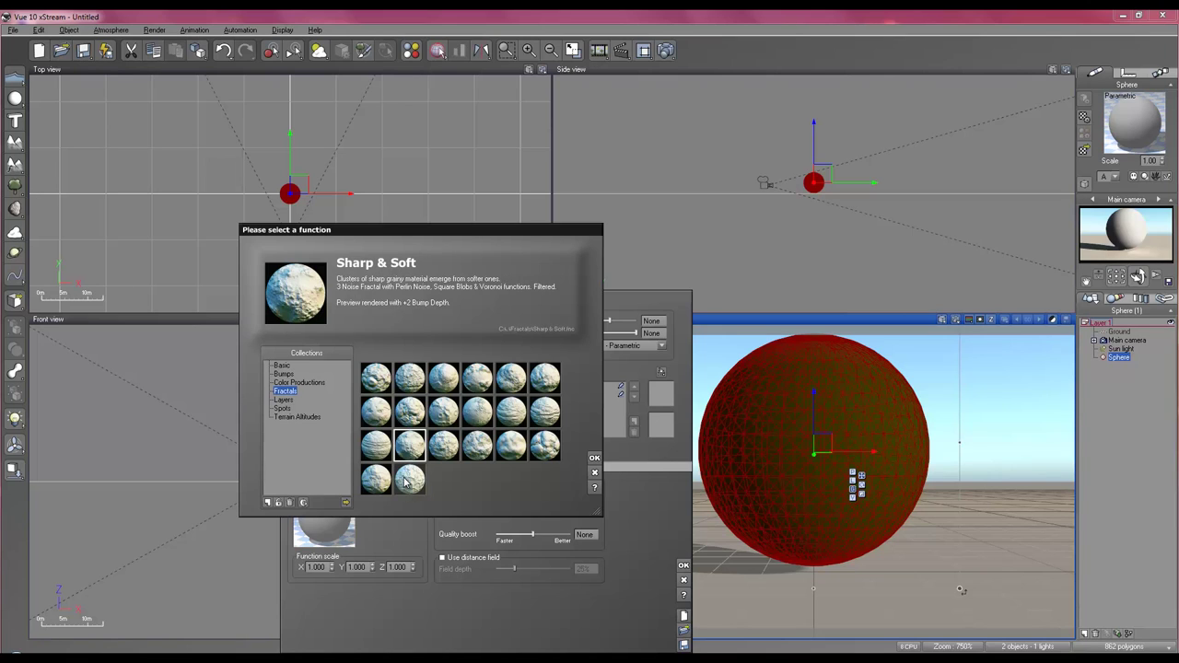
click(410, 479)
click(376, 479)
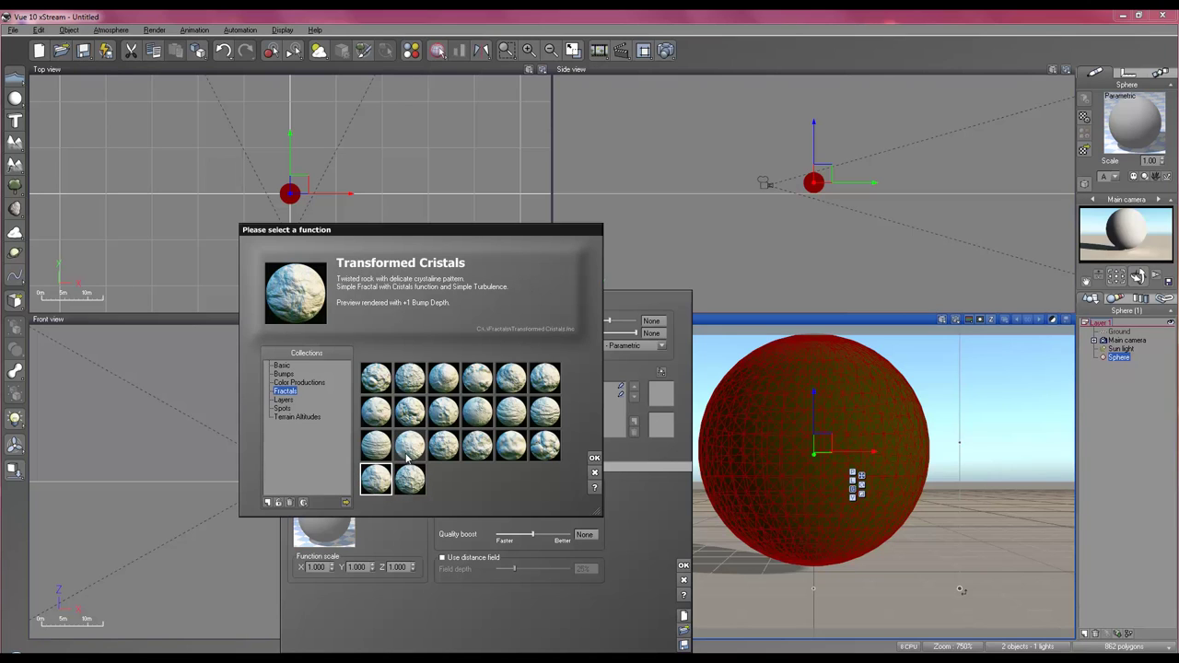
click(407, 452)
click(375, 448)
click(377, 479)
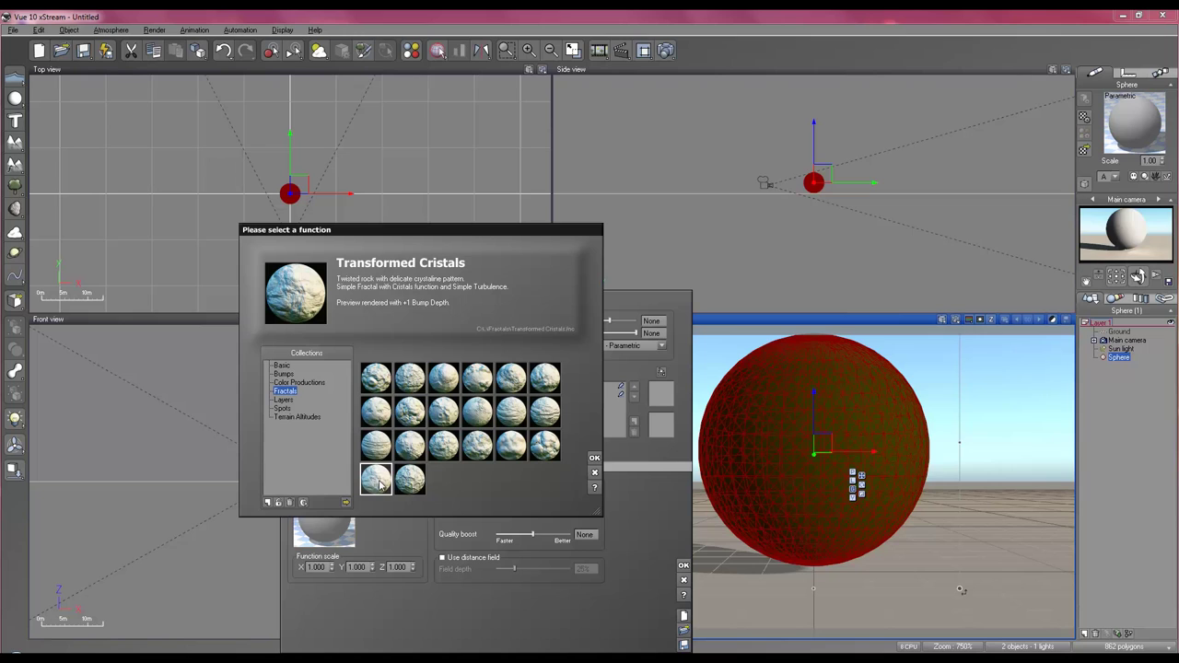
click(593, 458)
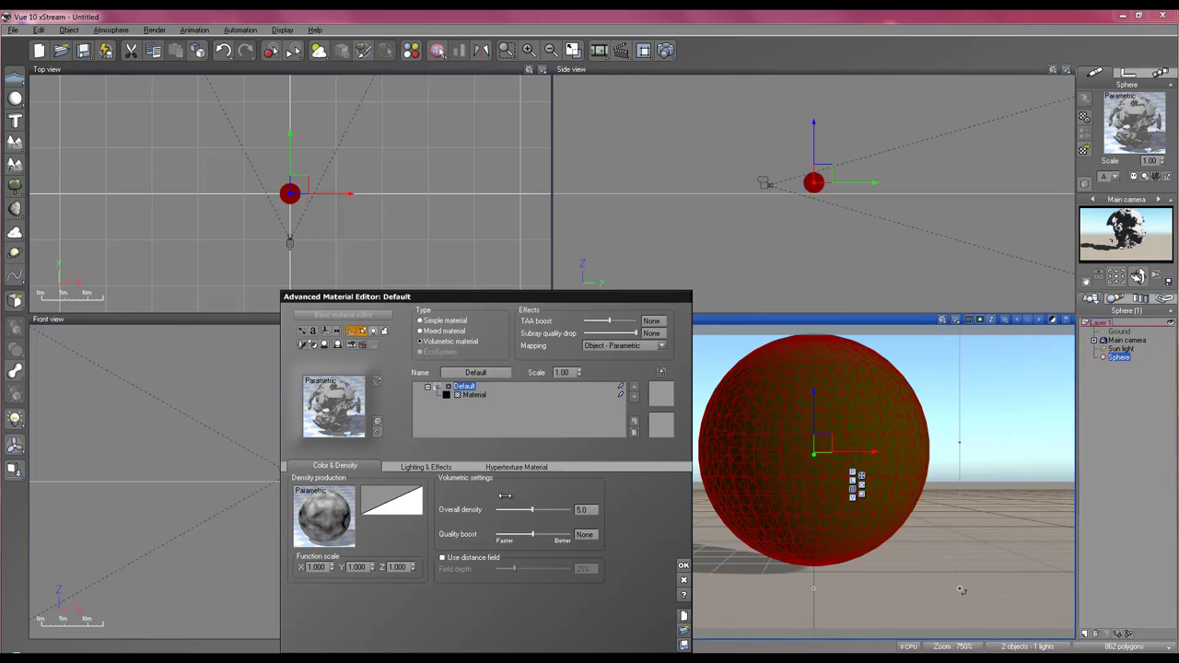
Set the volumetric material's overall density to 5.7.
mouse_move(534, 510)
mouse_down()
mouse_move(545, 509)
mouse_move(519, 509)
mouse_move(553, 511)
mouse_move(537, 509)
mouse_up()
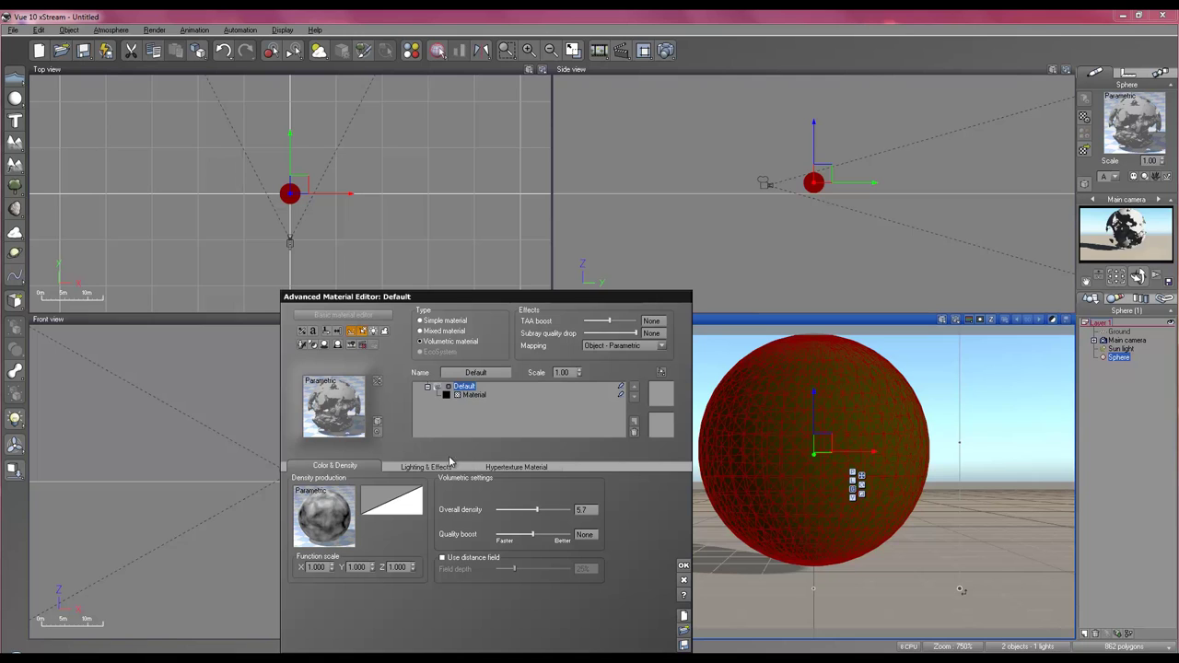
mouse_move(537, 509)
mouse_down()
mouse_move(520, 509)
mouse_move(538, 510)
mouse_up()
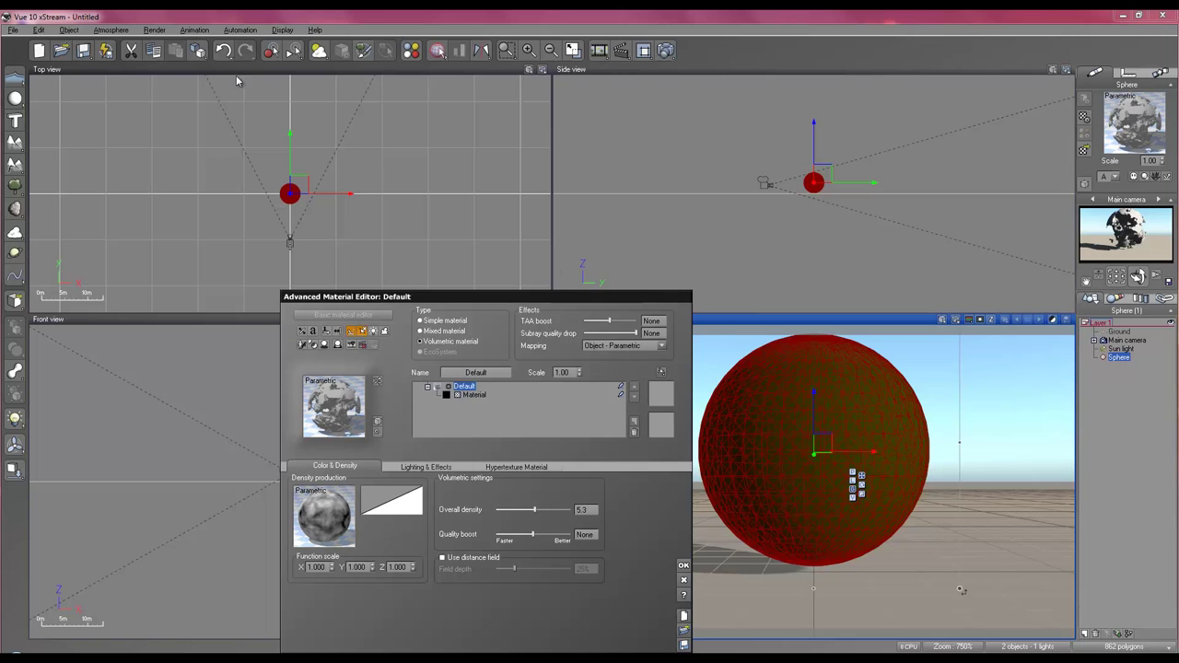
right_click(15, 151)
drag(520, 507, 533, 508)
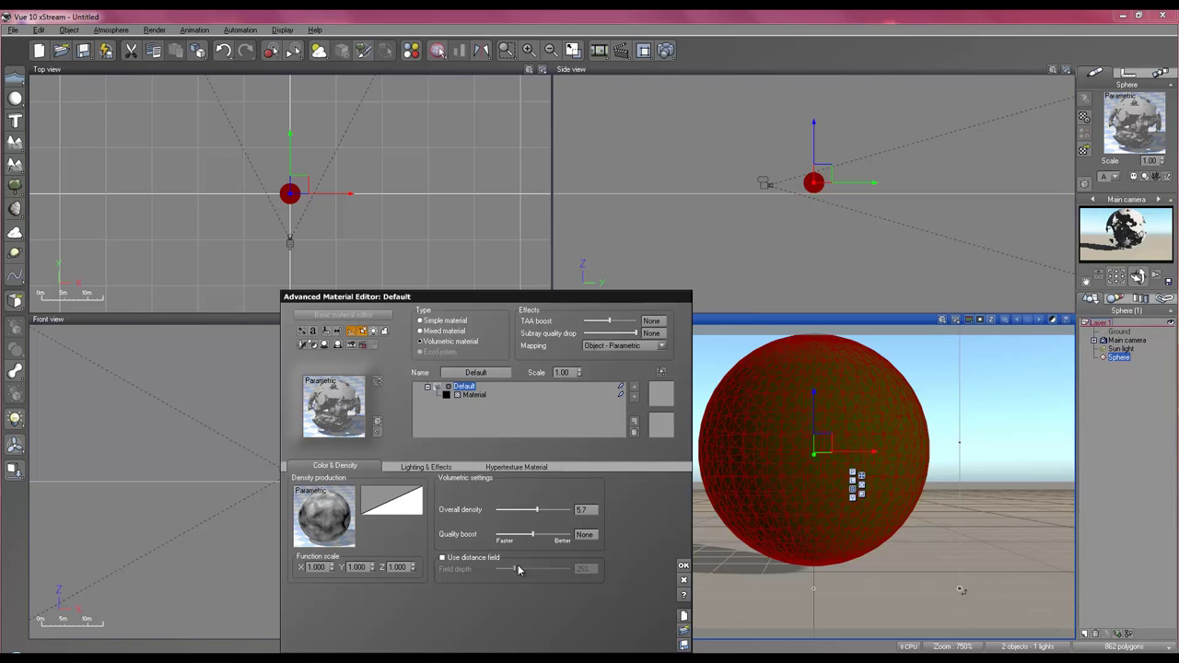
Enable the distance field with a field depth of 75%, accept the material and render the camera view.
click(468, 559)
drag(514, 568, 549, 569)
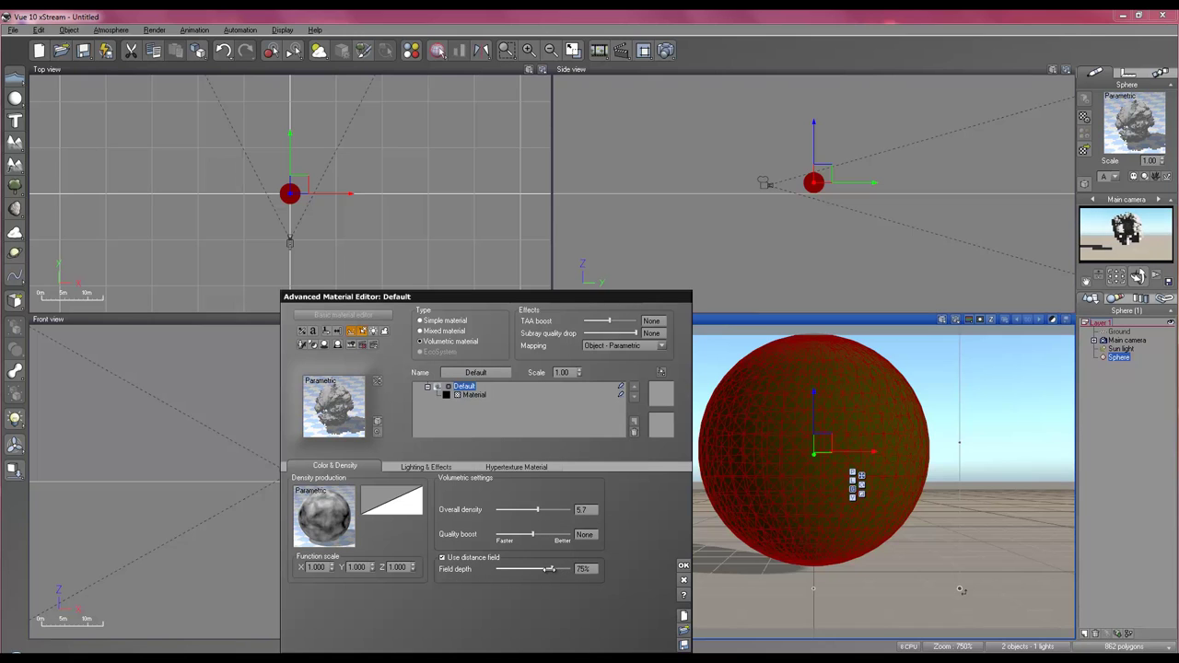
click(683, 565)
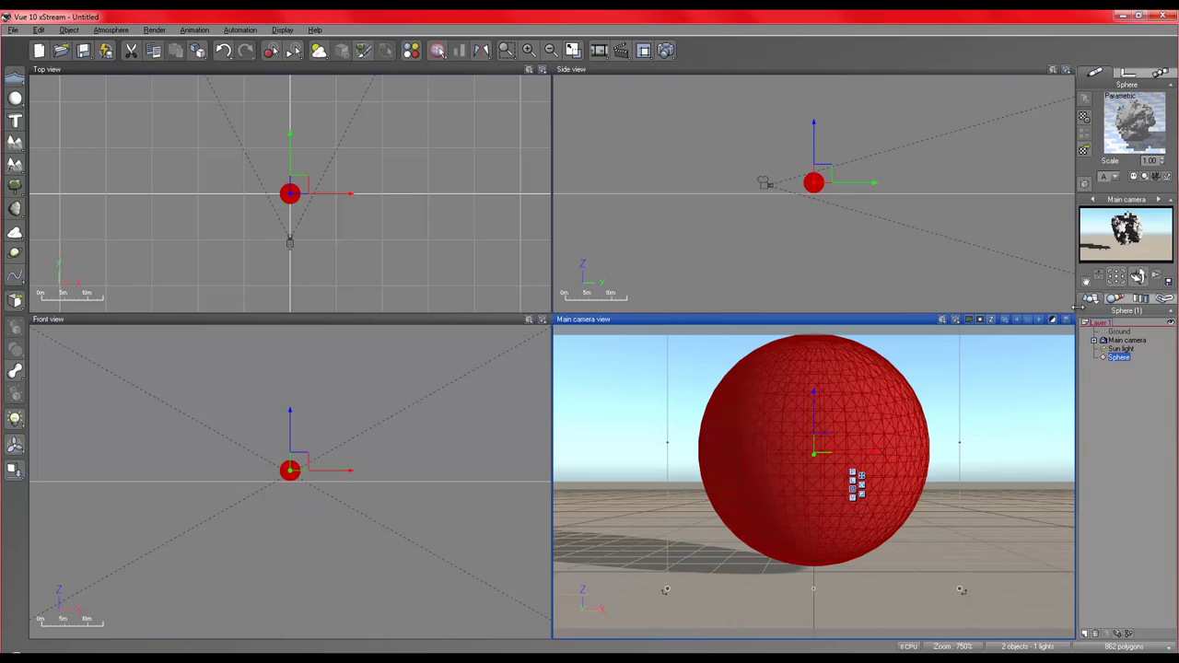
click(666, 52)
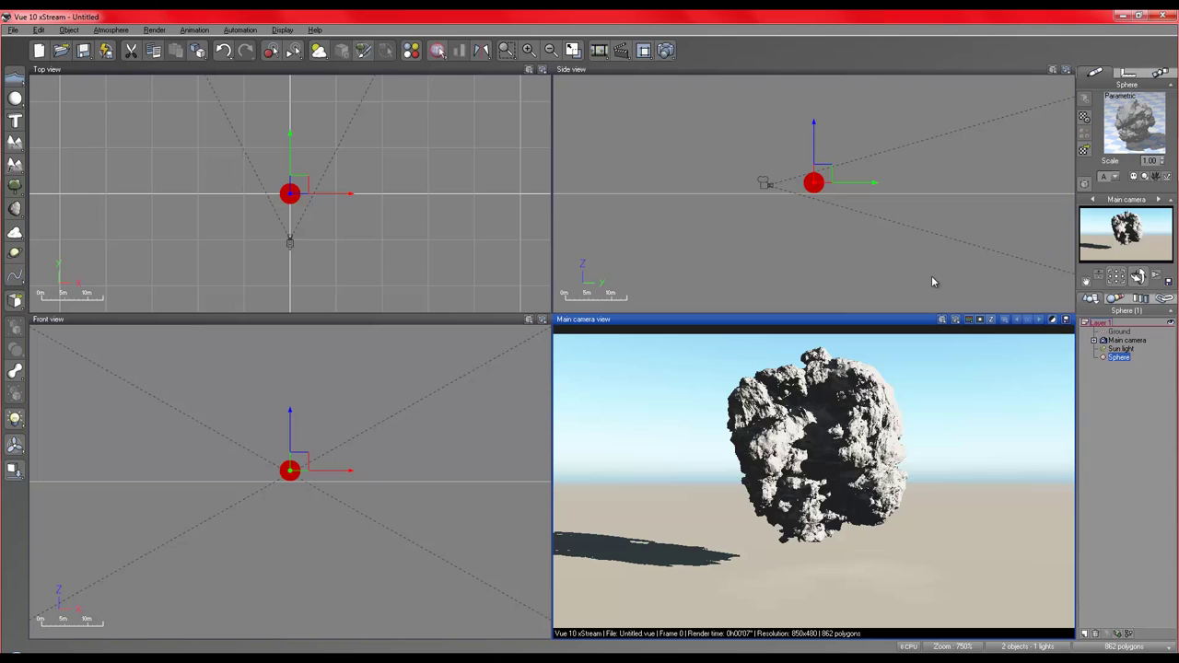
Duplicate the sphere and move the copy in the negative X direction until it sits right beside the original.
click(892, 425)
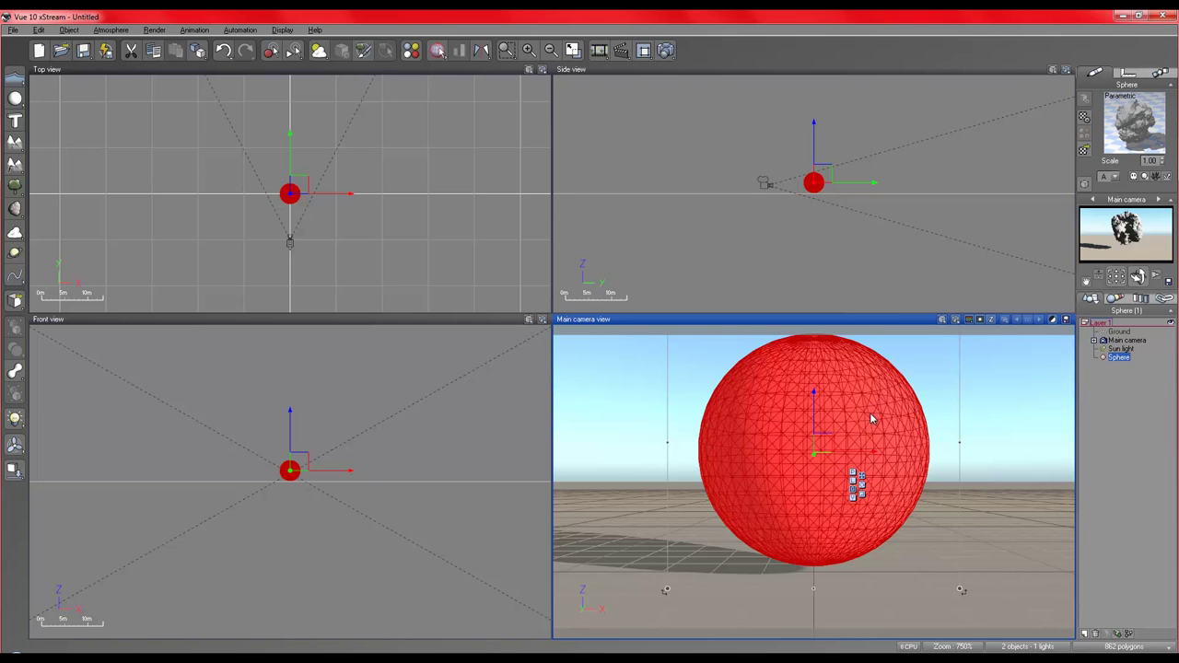
key(ctrl+d)
drag(866, 433, 673, 432)
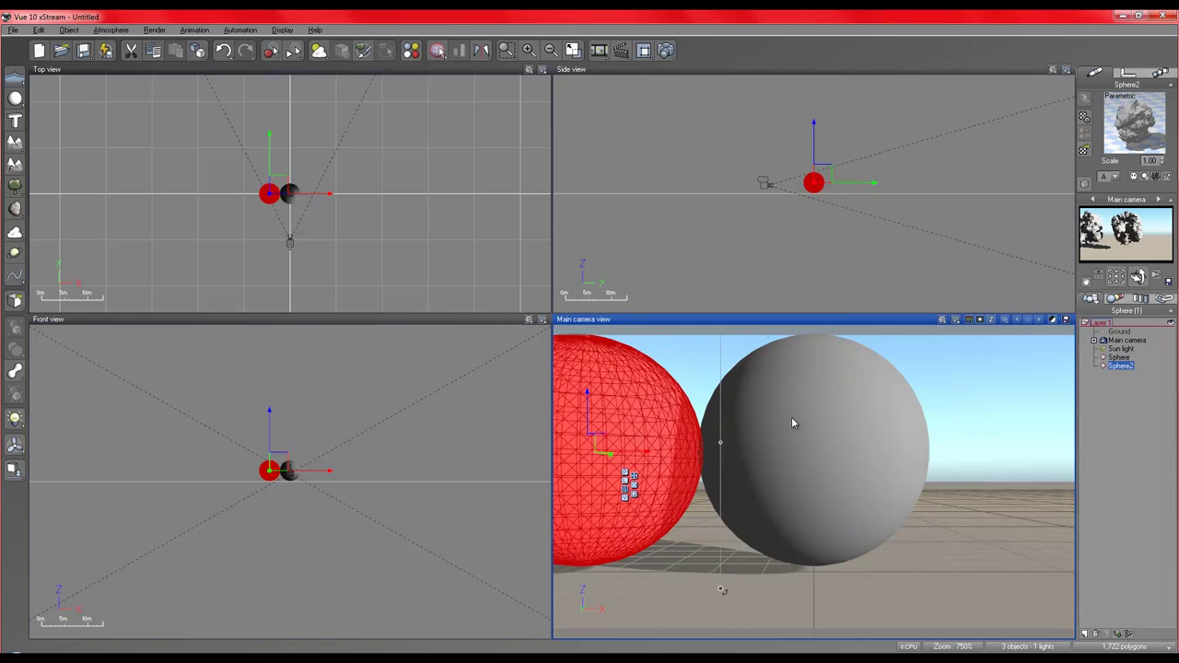
Combine both spheres into a metablob and render the main camera view.
scroll(789, 413, down, 4)
scroll(789, 414, down, 3)
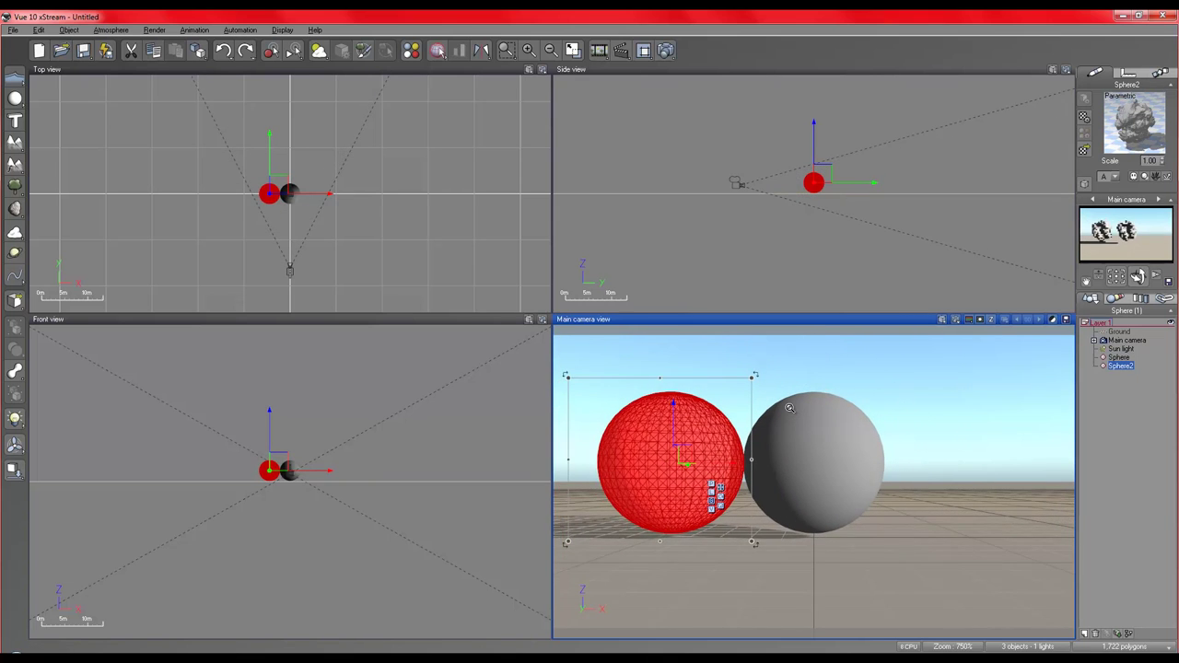
scroll(802, 413, up, 1)
right_drag(821, 414, 976, 427)
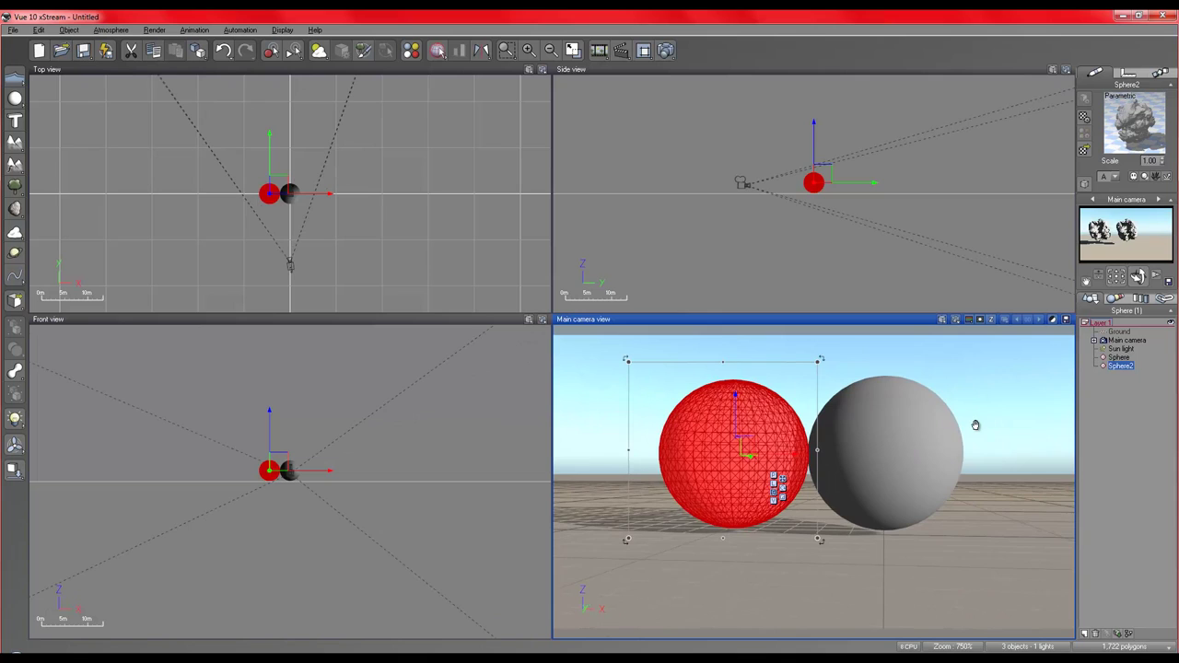
scroll(881, 386, up, 3)
right_drag(887, 372, 871, 411)
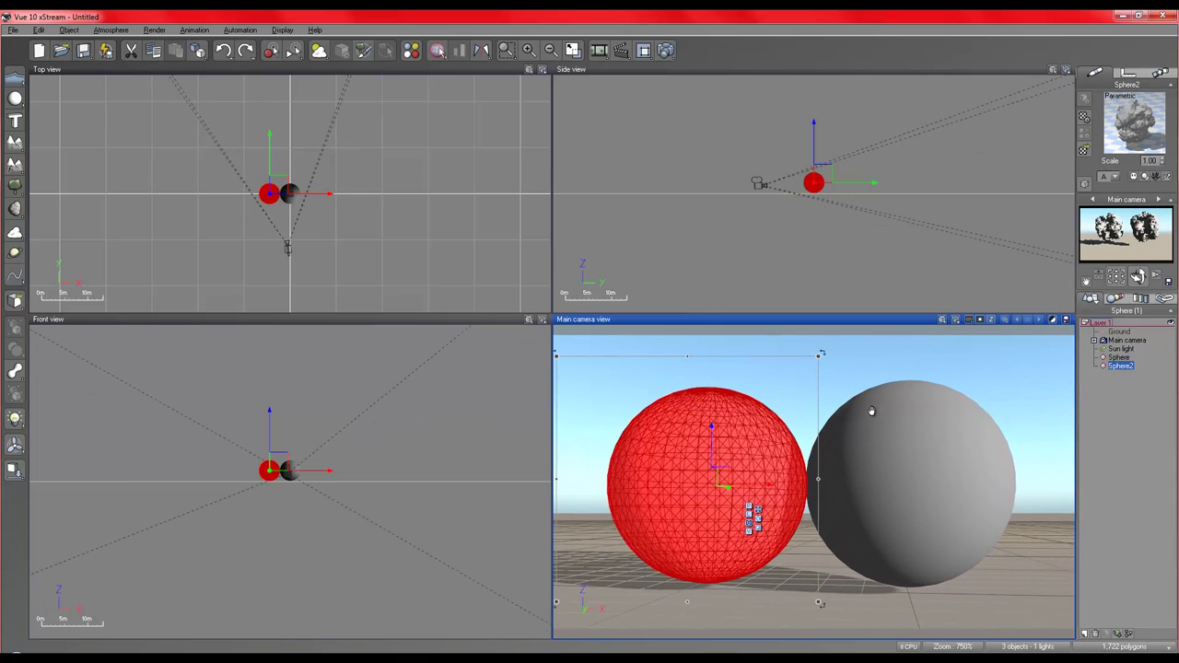
shift+click(1118, 357)
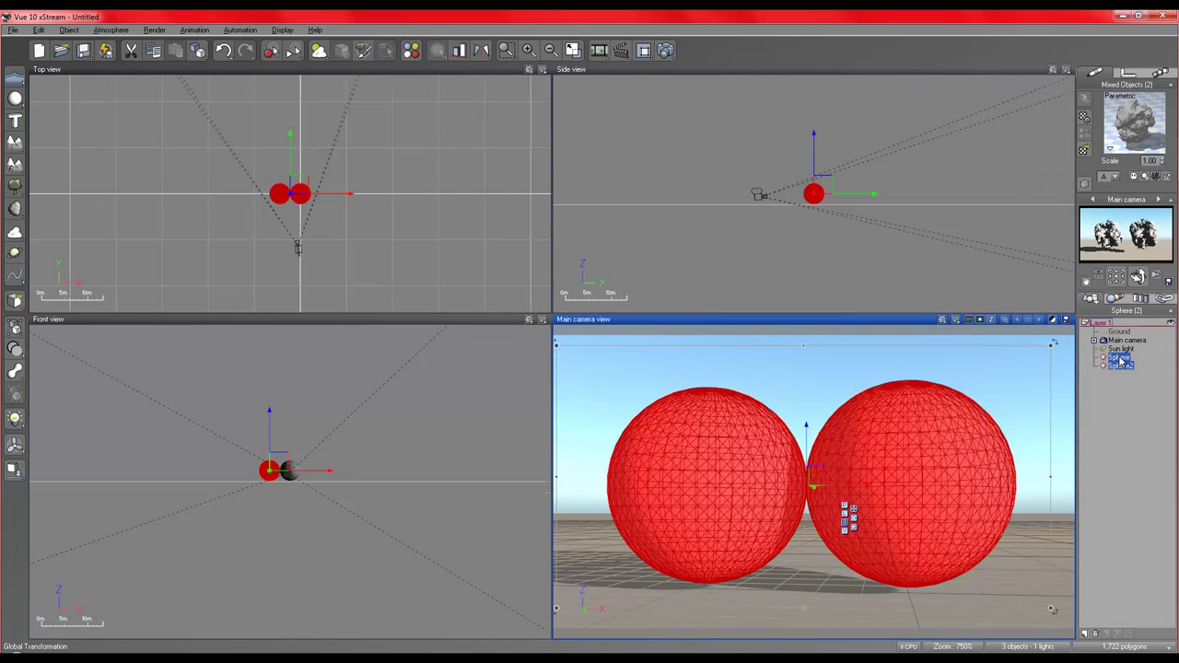
click(15, 372)
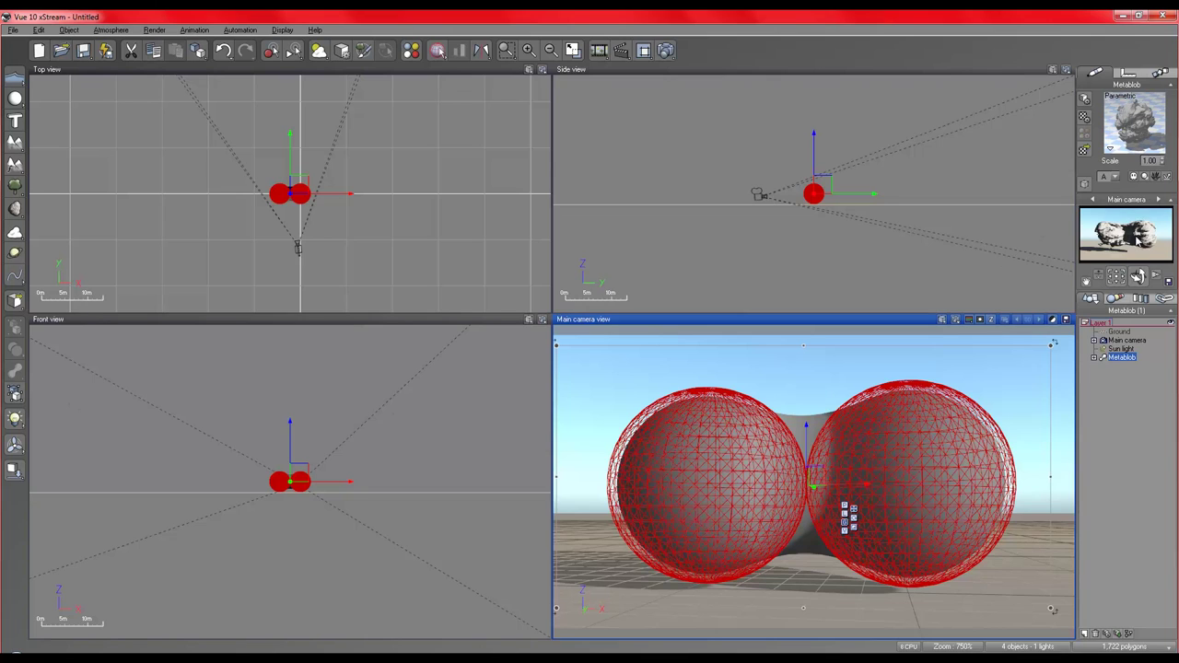
click(665, 50)
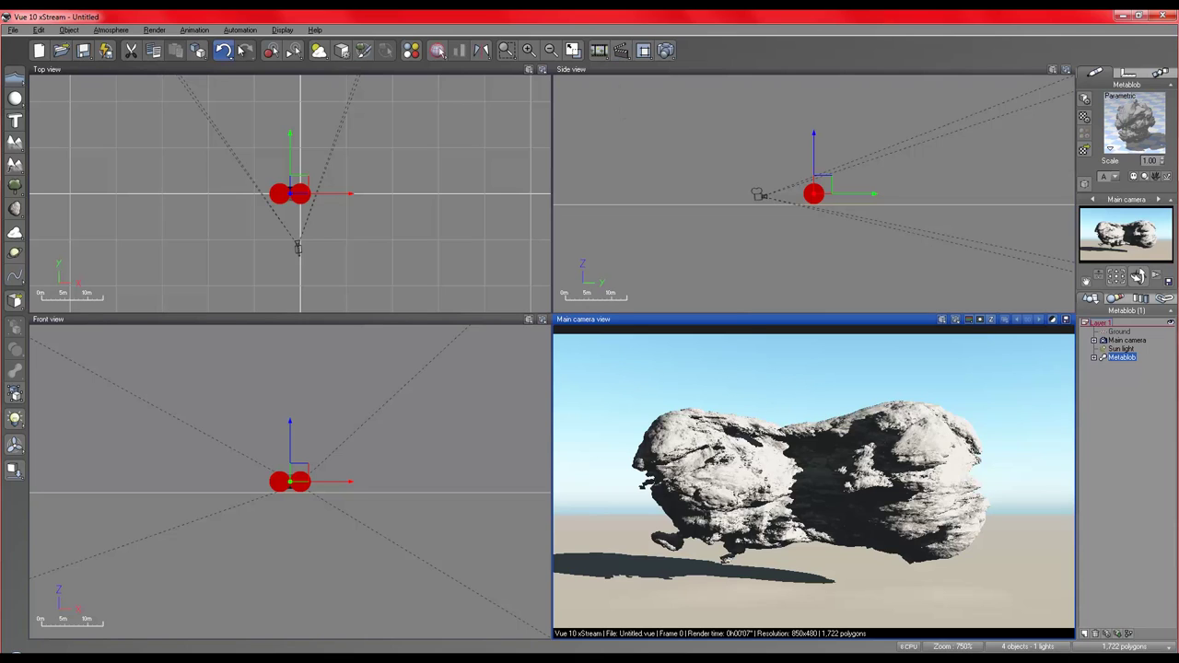
Set the atmosphere's sky ground density to 66%, accept the atmosphere and render the scene again.
click(319, 51)
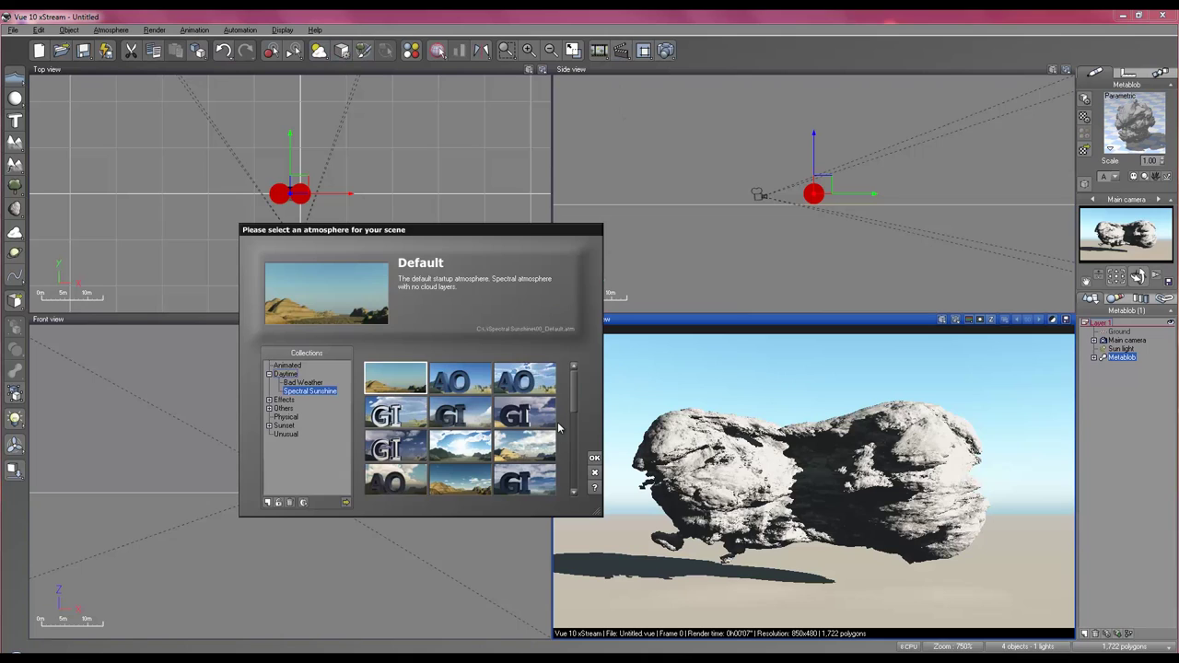
click(595, 473)
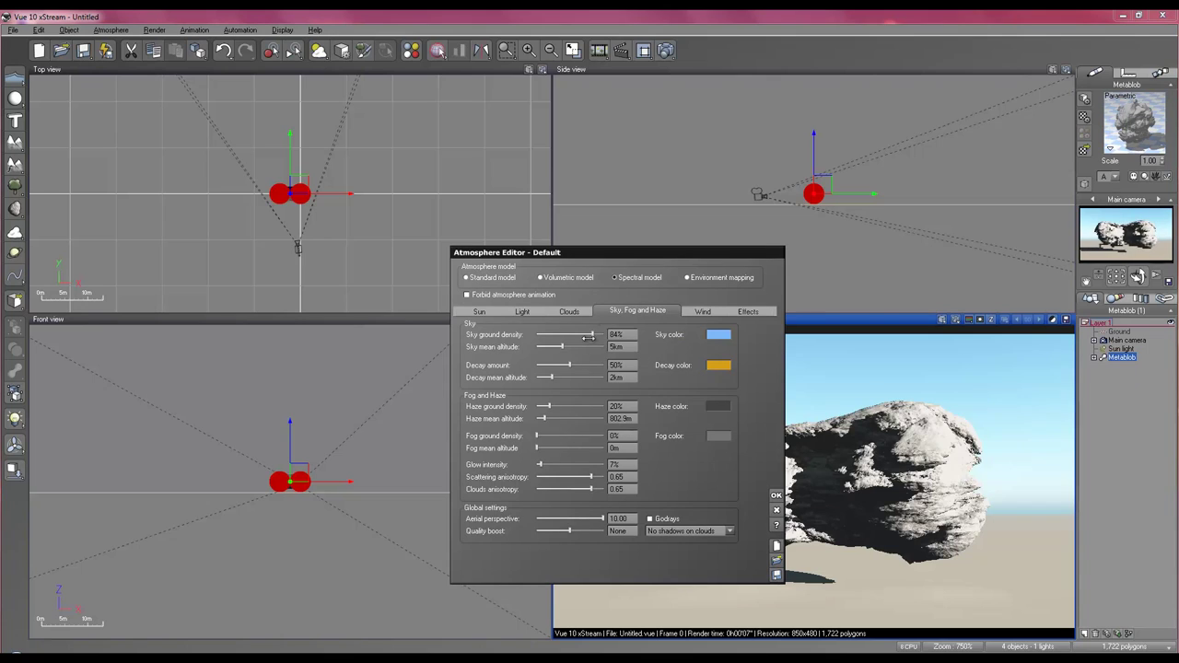
drag(592, 335, 580, 334)
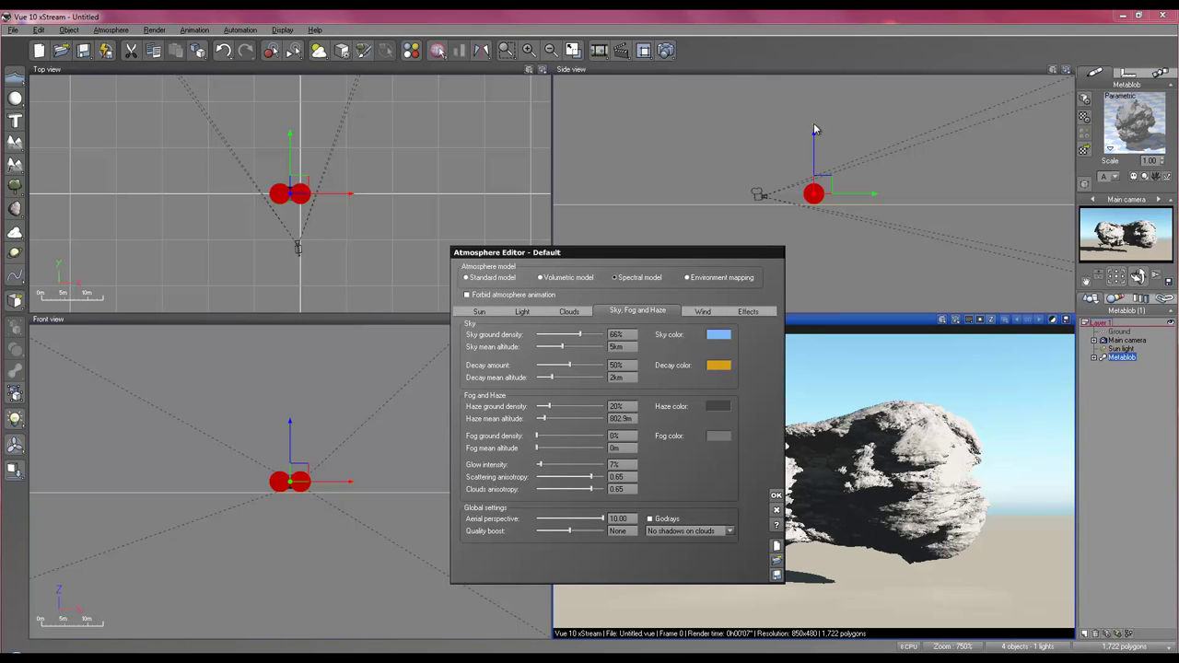
click(522, 314)
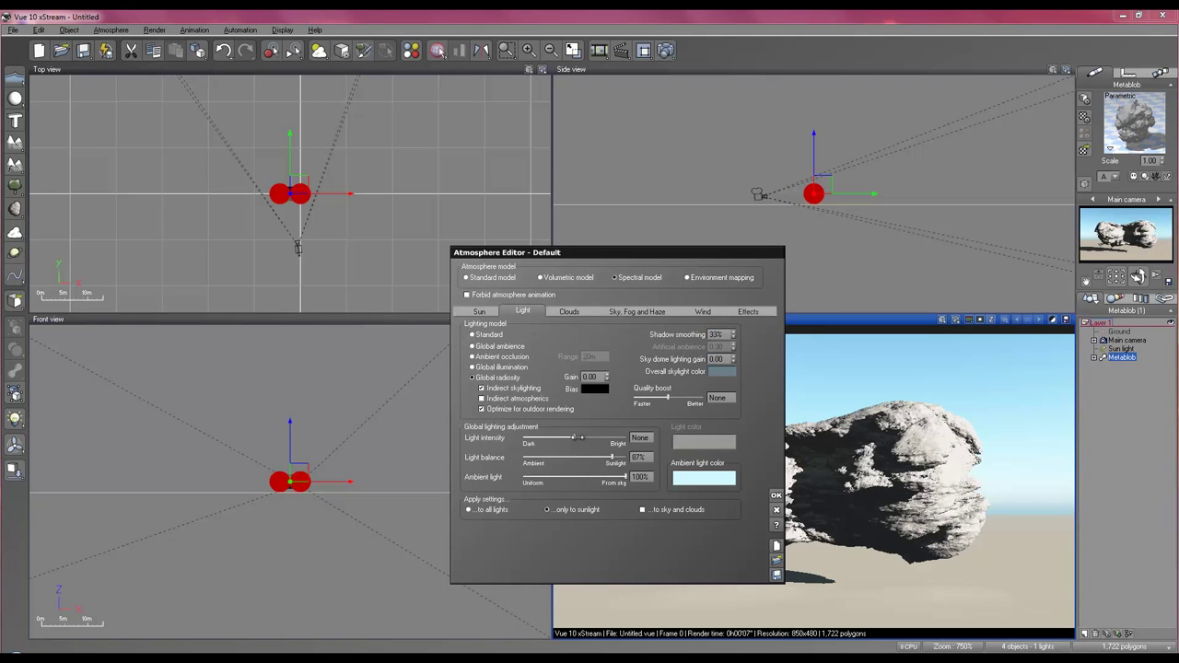
click(776, 495)
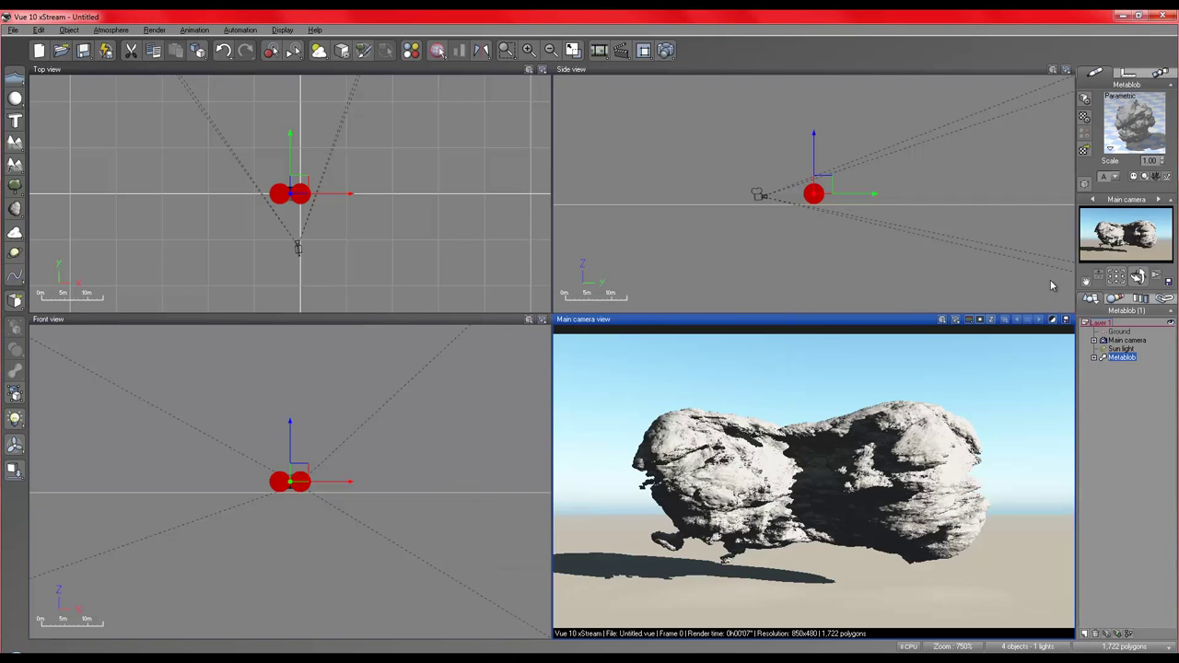
click(665, 49)
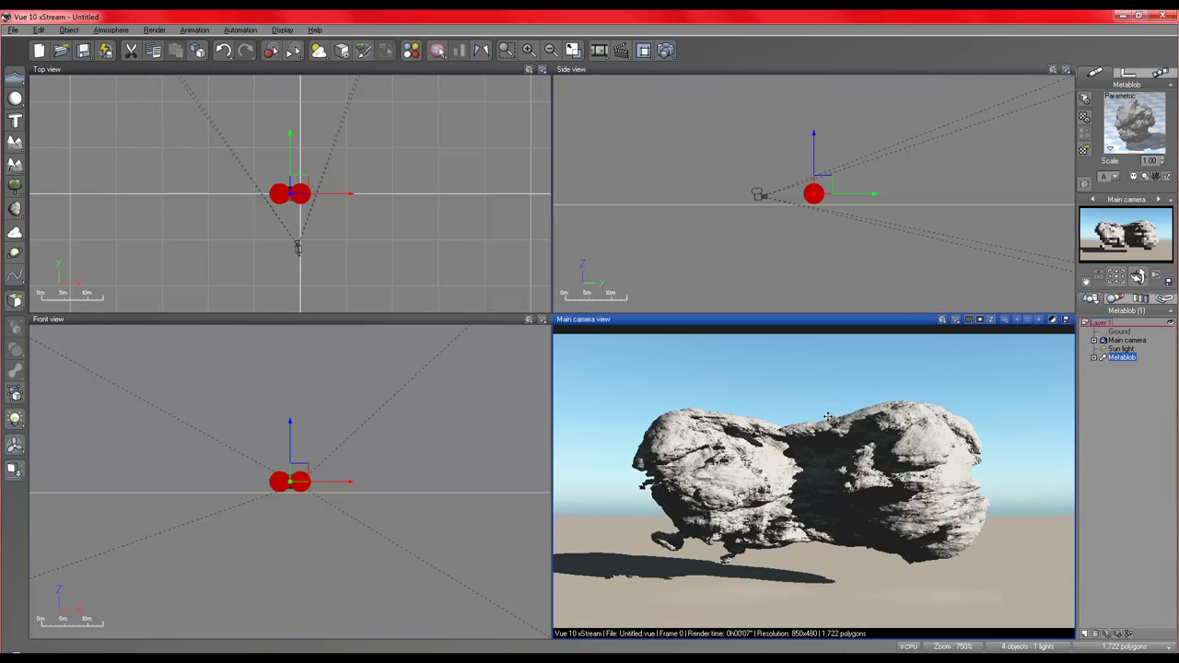
Open the metablob's material and examine the settings of the Default volumetric material and its nested Material.
double_click(1132, 136)
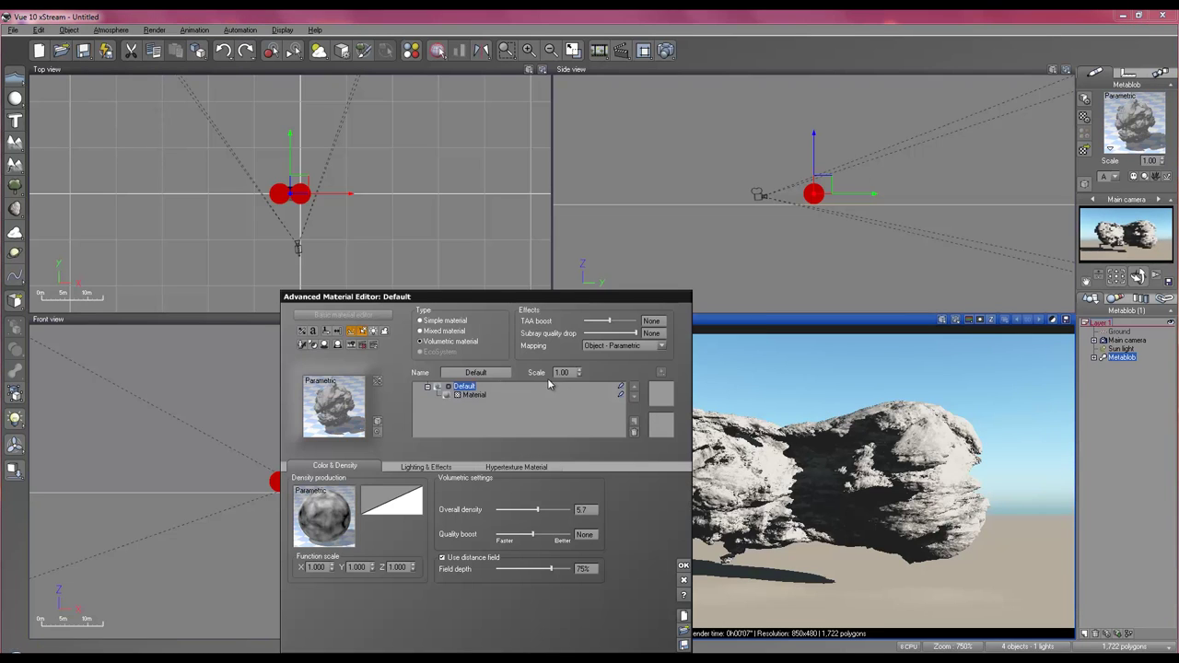
click(475, 395)
click(465, 386)
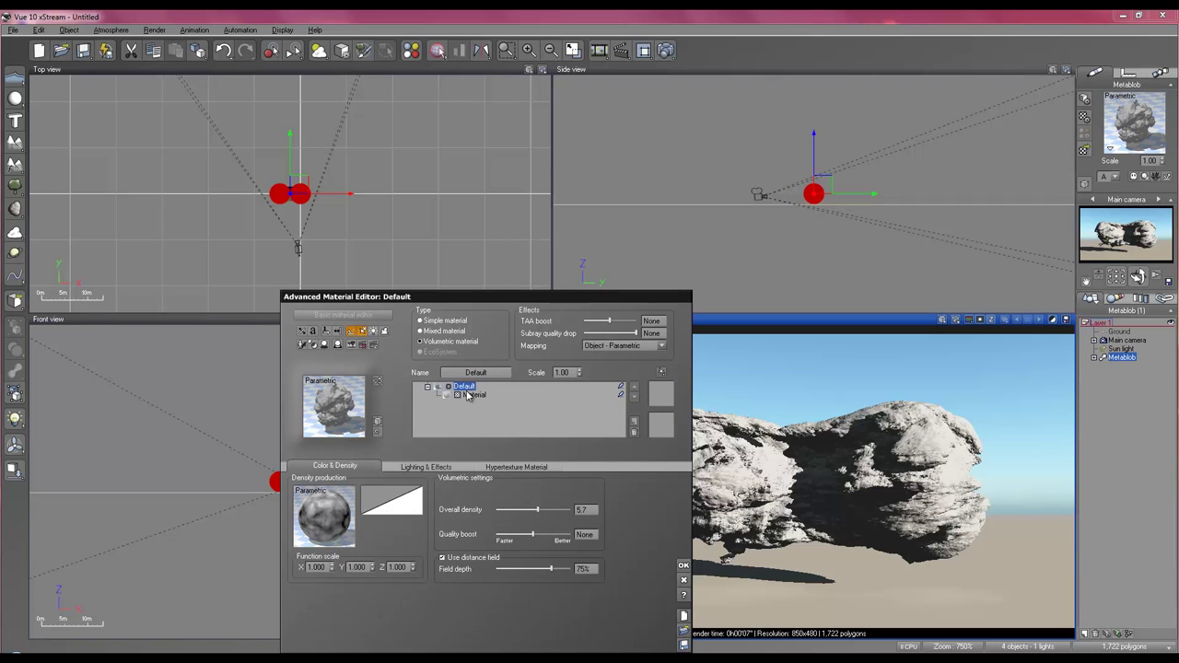
click(471, 394)
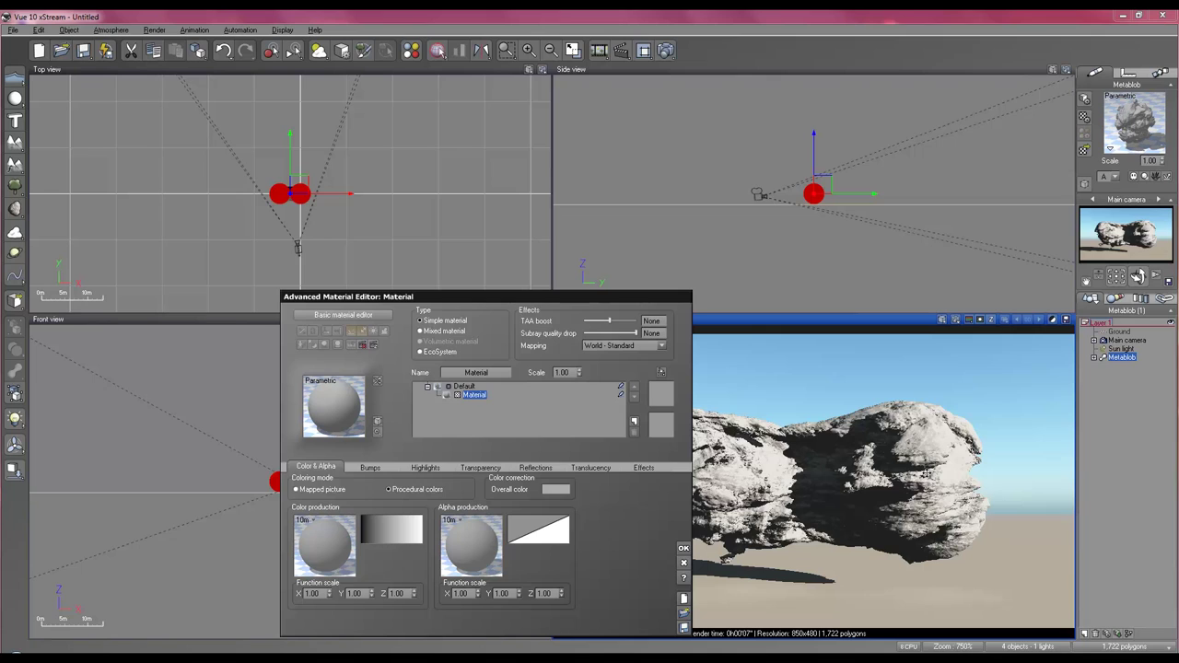
click(461, 387)
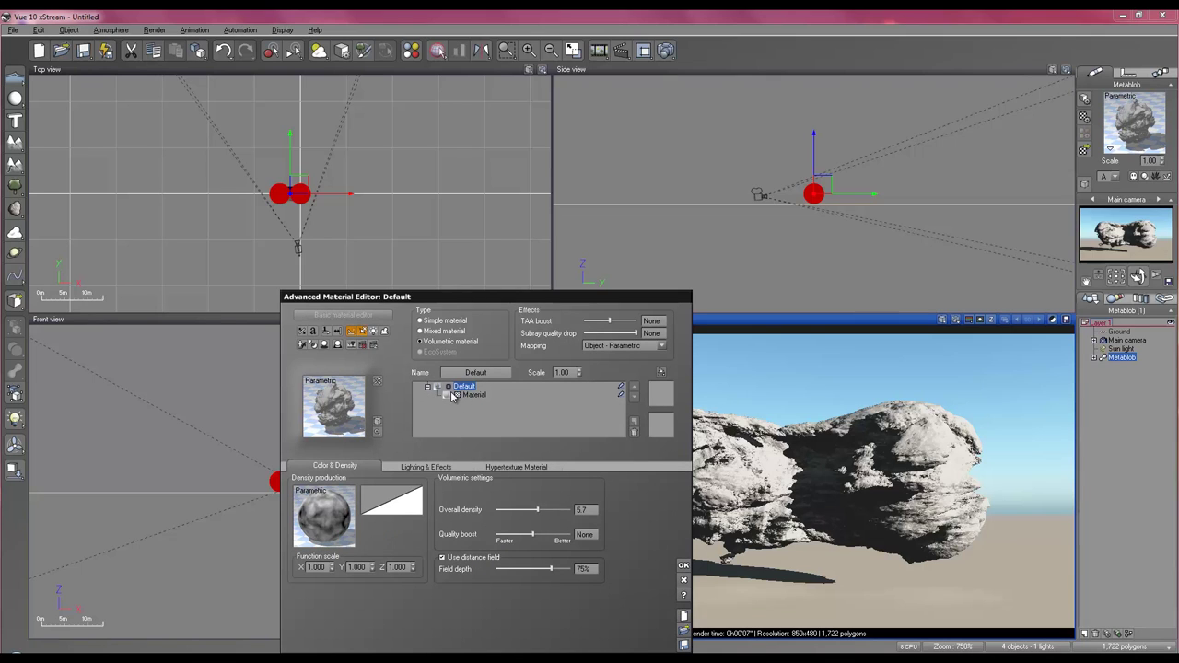
double_click(328, 411)
click(594, 474)
Load the Soft Dunes preset from the Landscapes collection into the nested Material and test-render the camera view.
click(472, 394)
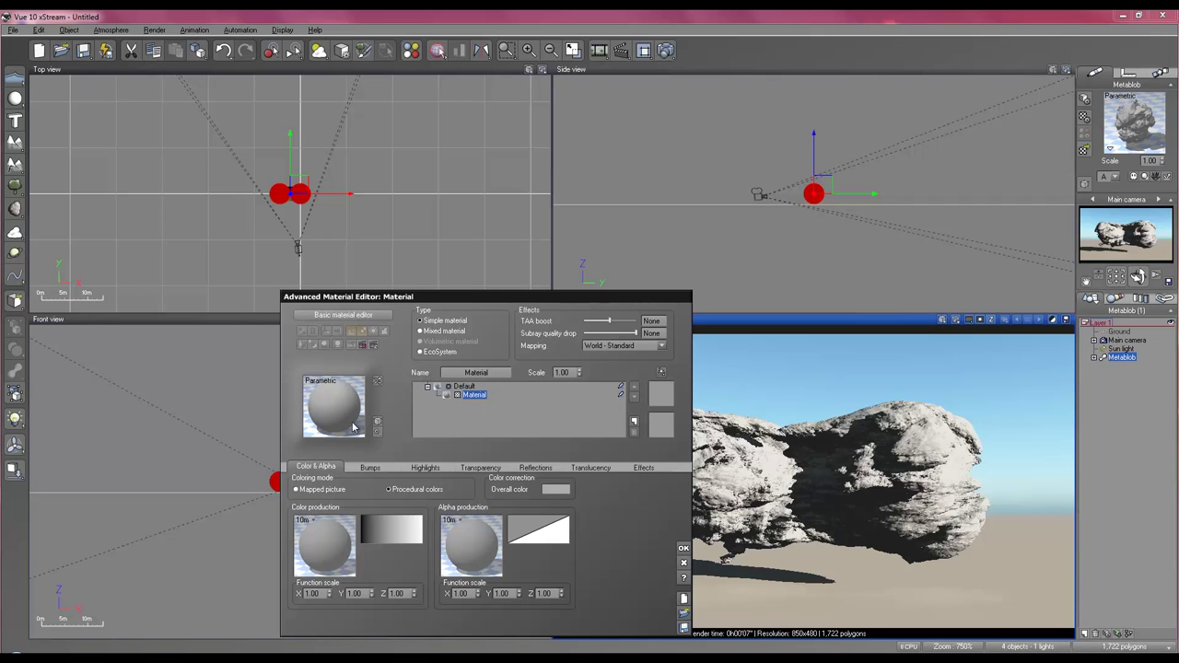
double_click(355, 427)
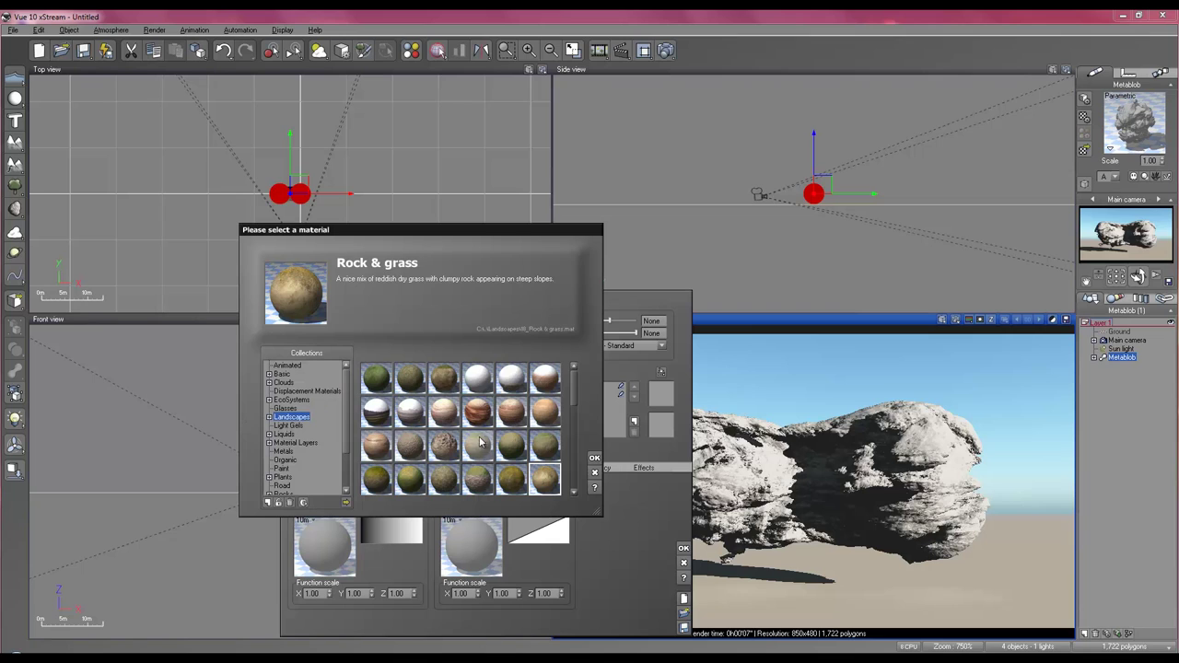
click(445, 446)
click(443, 377)
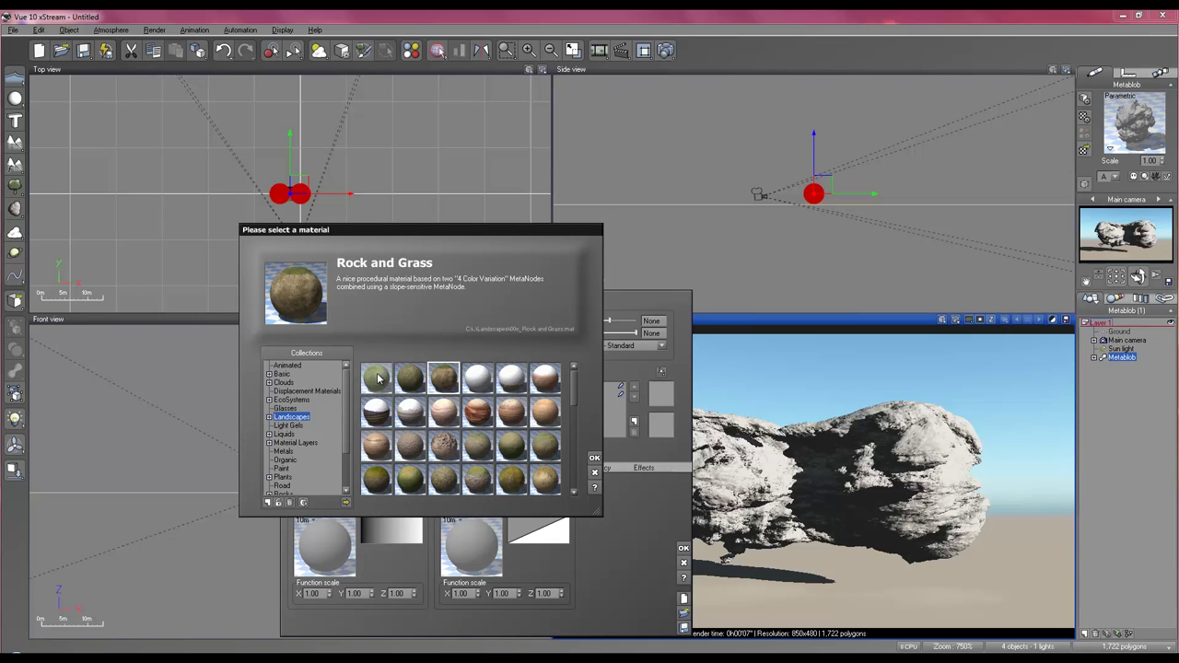
click(378, 378)
click(478, 377)
click(446, 446)
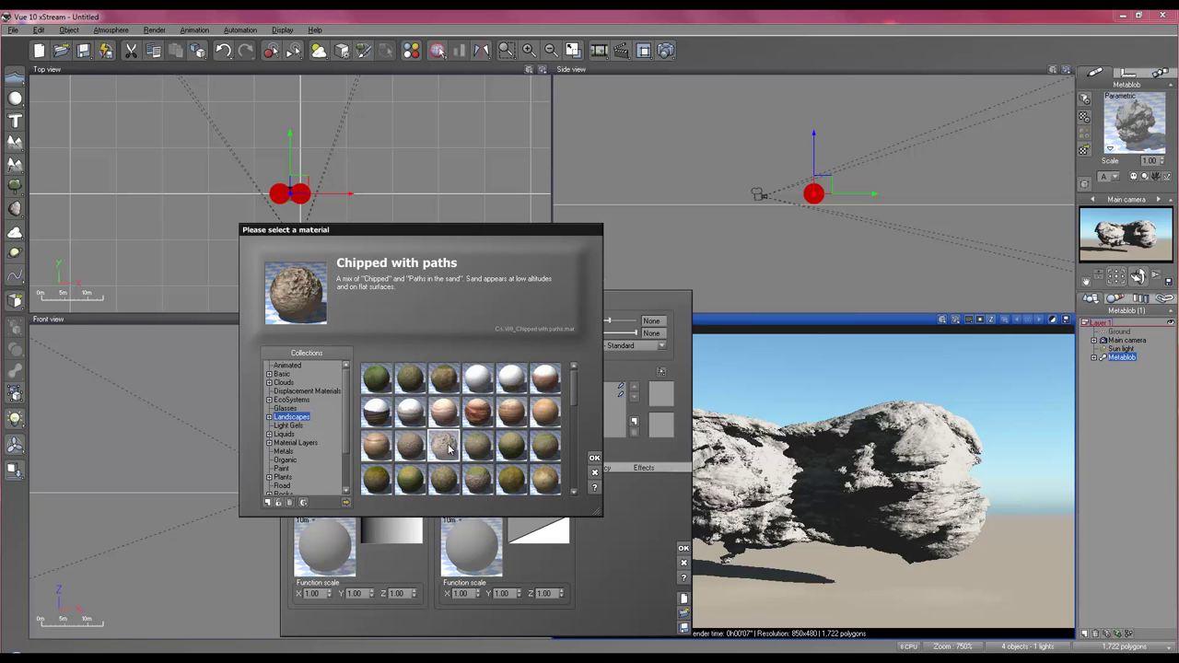
scroll(509, 414, down, 8)
double_click(446, 412)
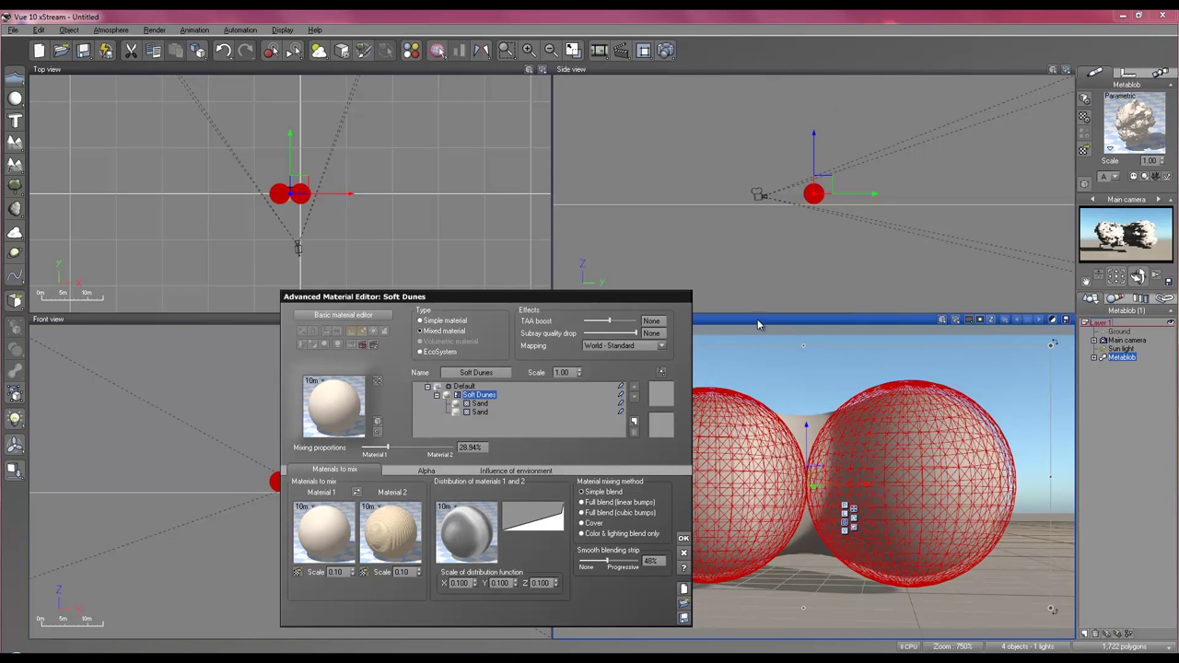
click(665, 51)
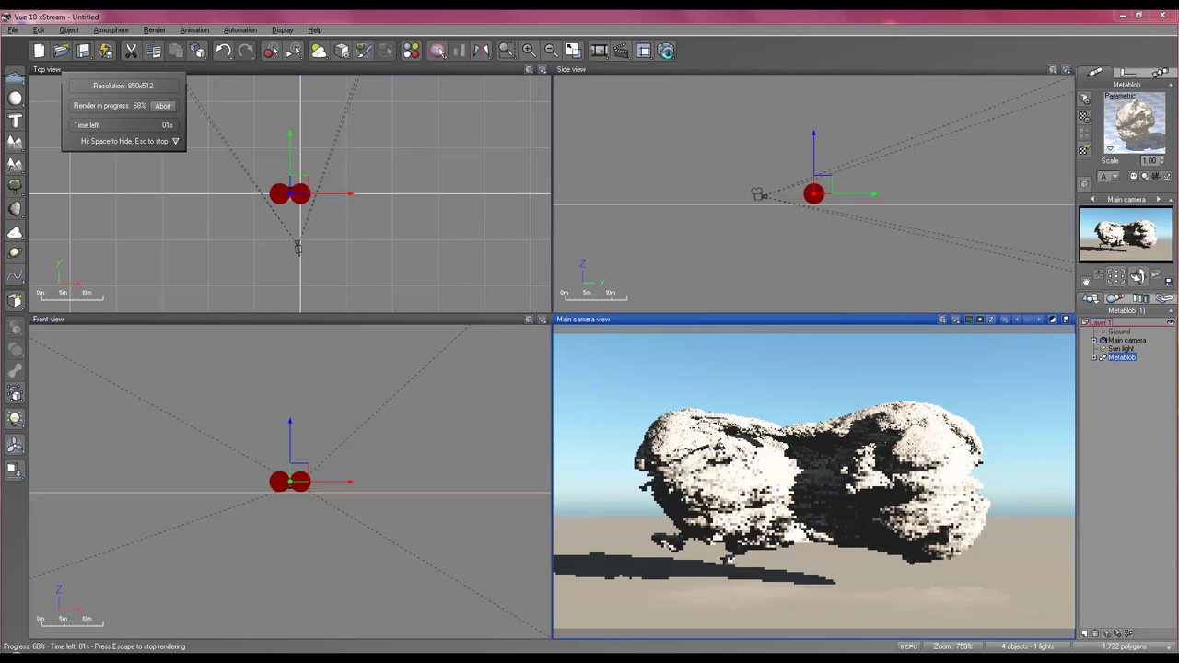
key(Escape)
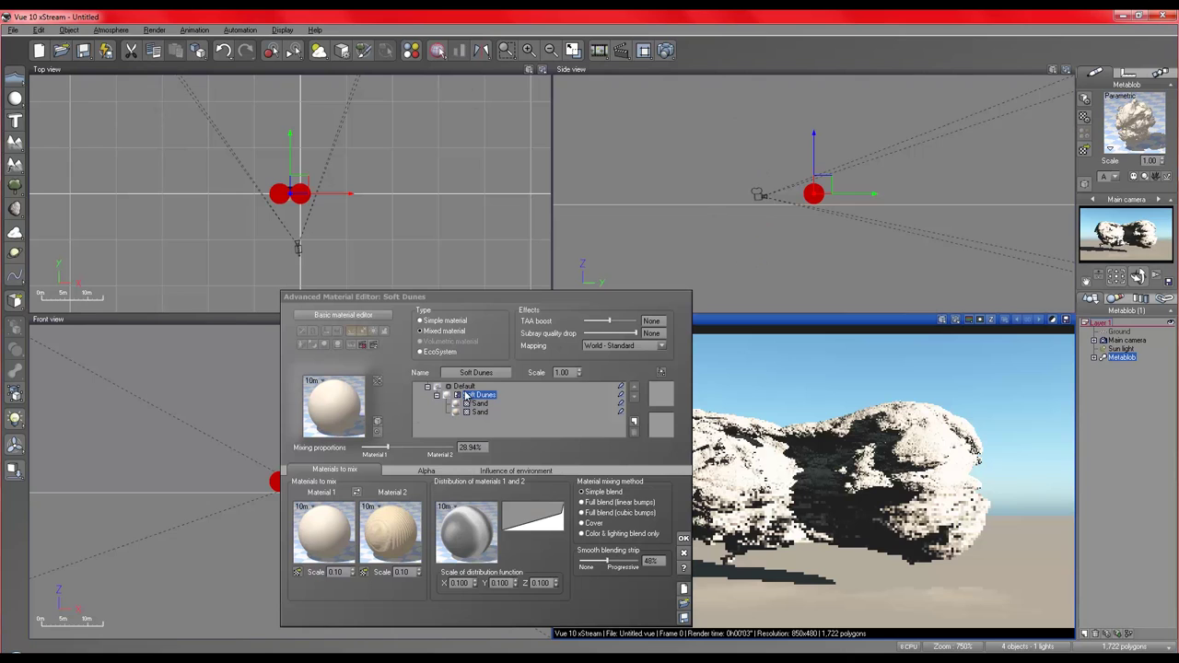
Replace the Soft Dunes material with the layered Sahara Desert preset from the Landscapes collection, accept it and render the camera view.
click(340, 408)
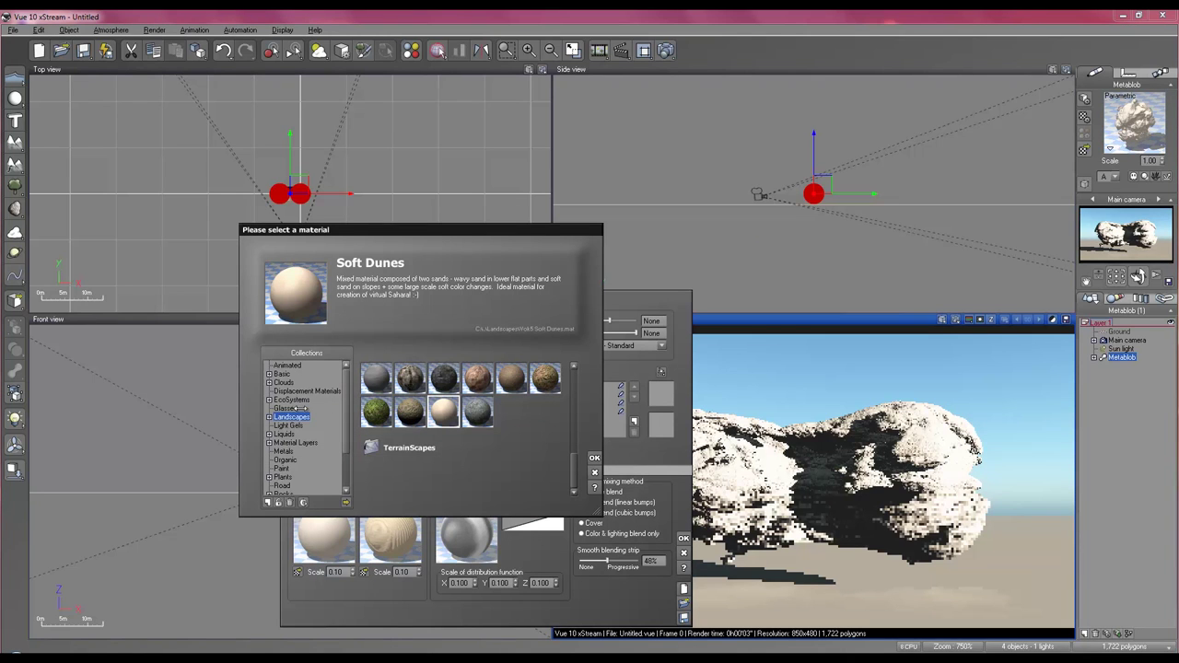
click(518, 392)
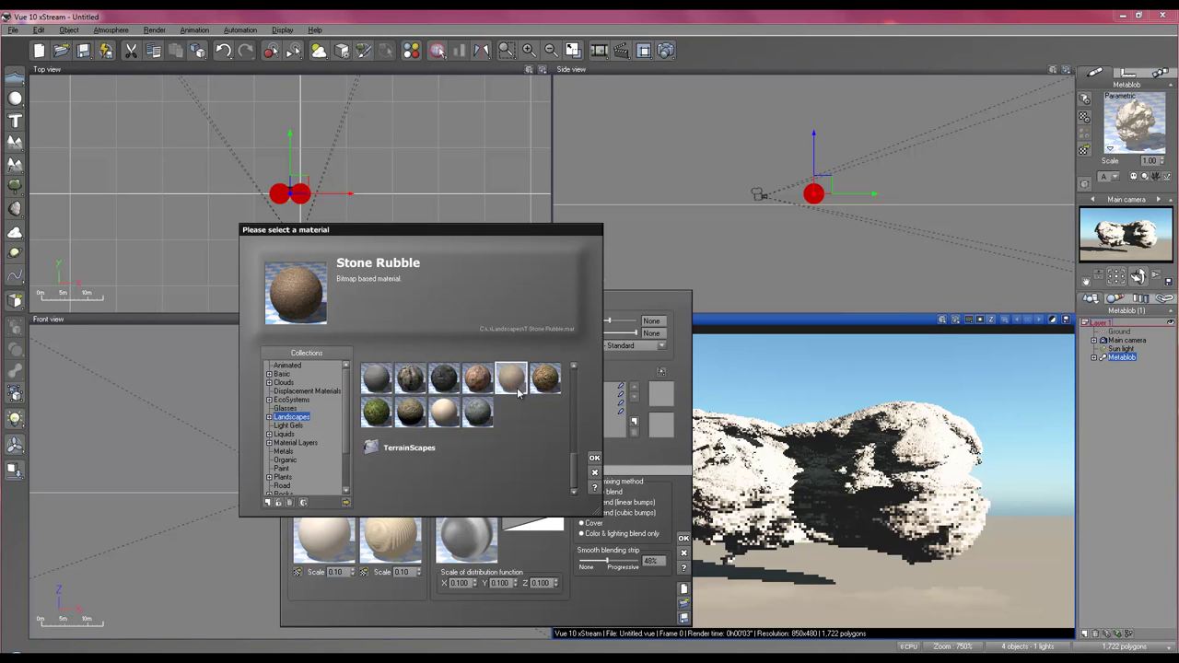
scroll(518, 398, up, 2)
click(512, 420)
click(478, 415)
scroll(478, 414, up, 2)
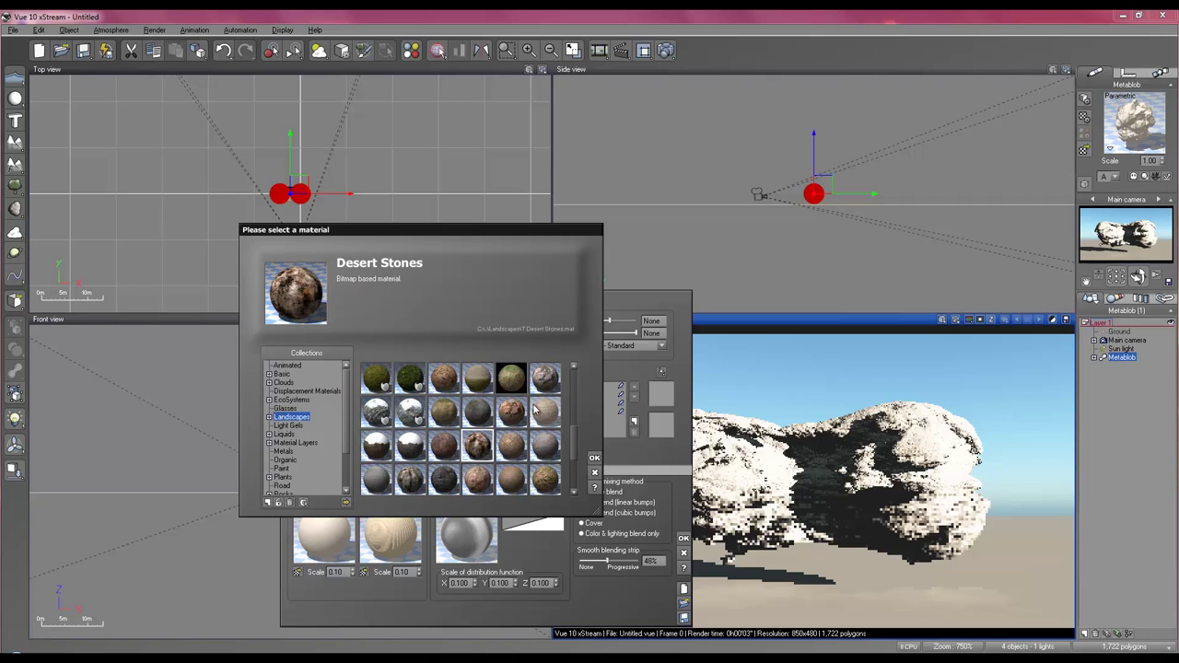
click(513, 450)
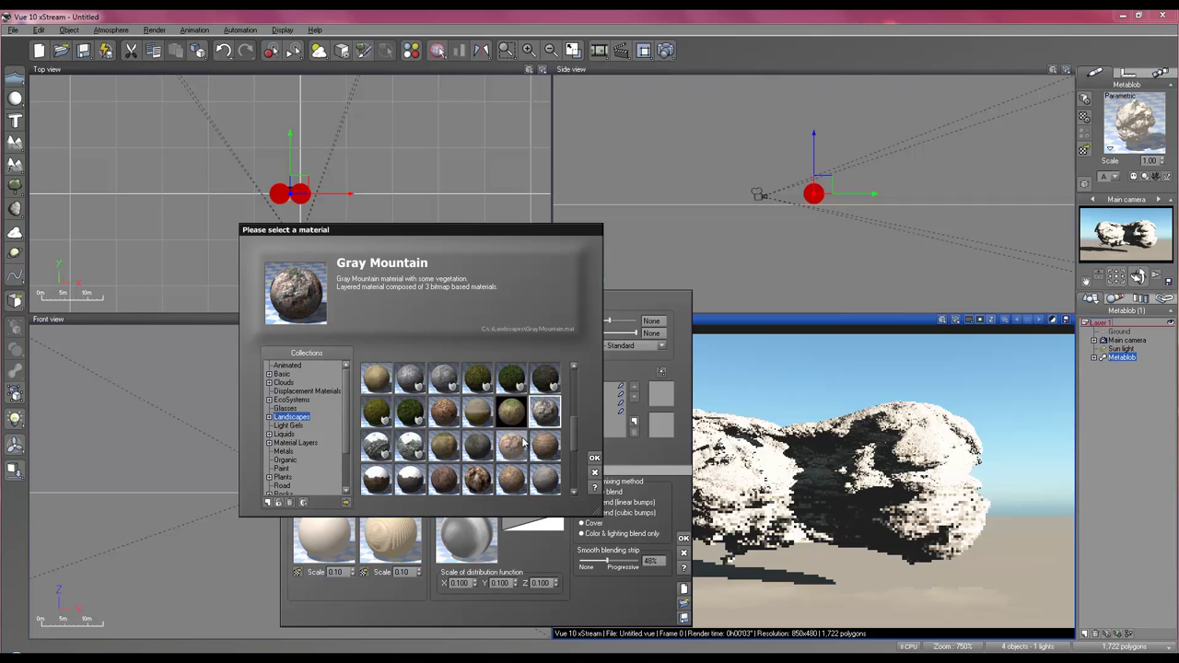
double_click(514, 449)
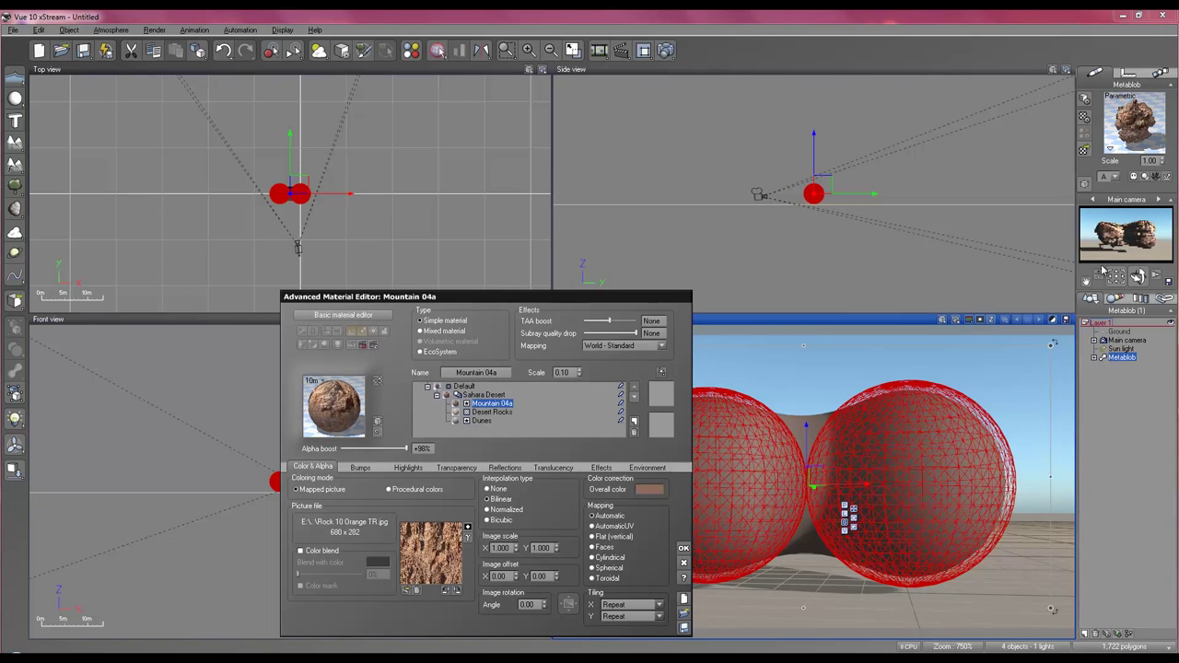
click(682, 550)
click(667, 50)
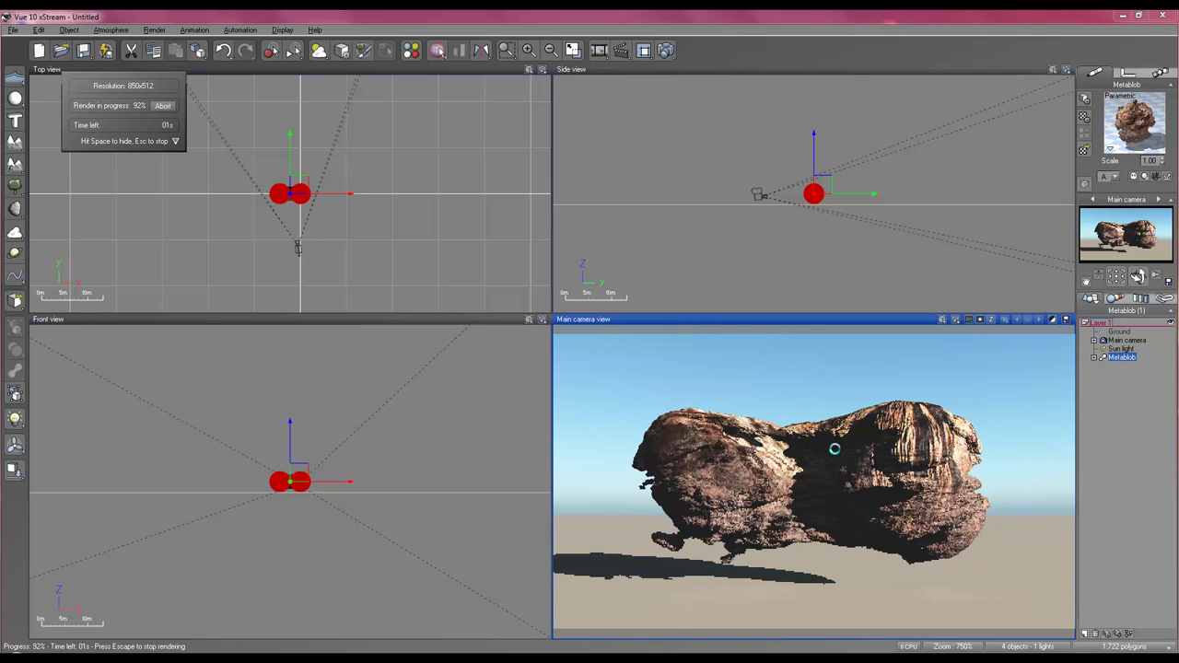
click(830, 548)
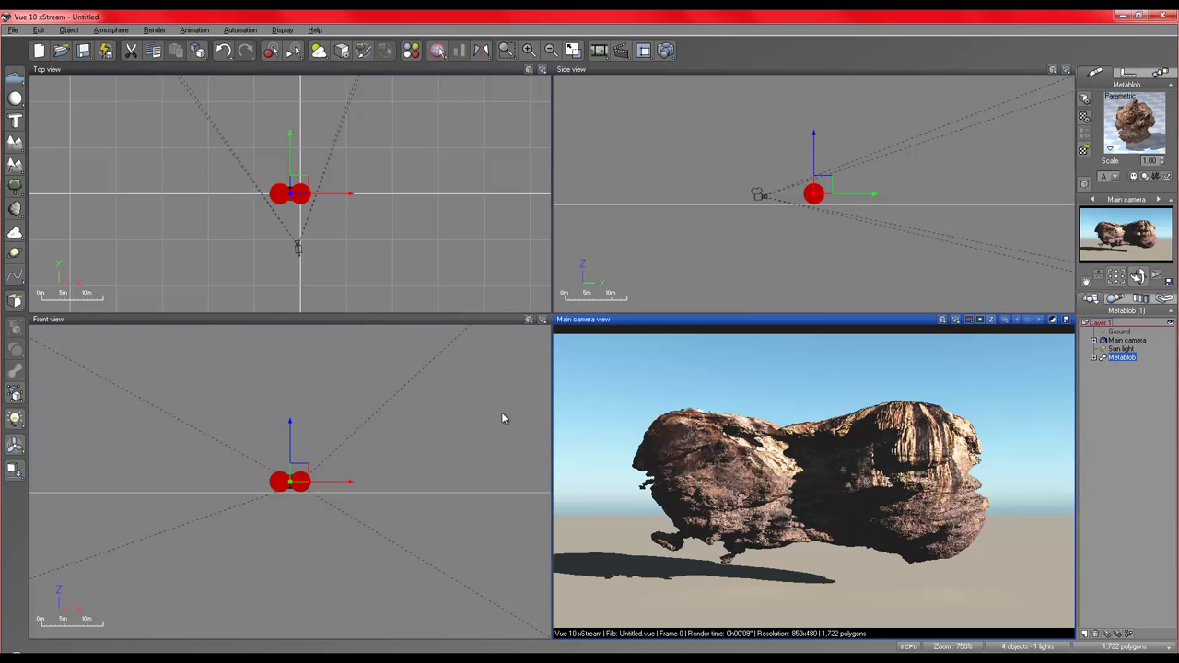
Lower the metablob along the Z axis until it is partly sunk into the ground, and delete the Ground plane.
click(761, 413)
drag(804, 426, 800, 499)
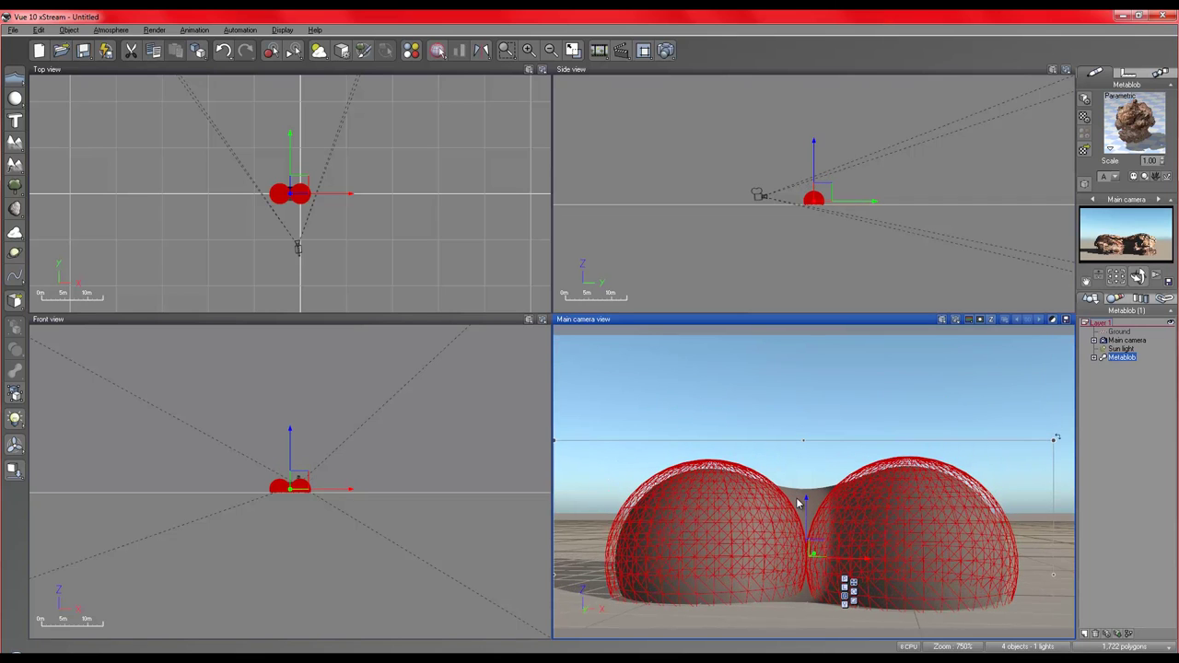
click(1117, 331)
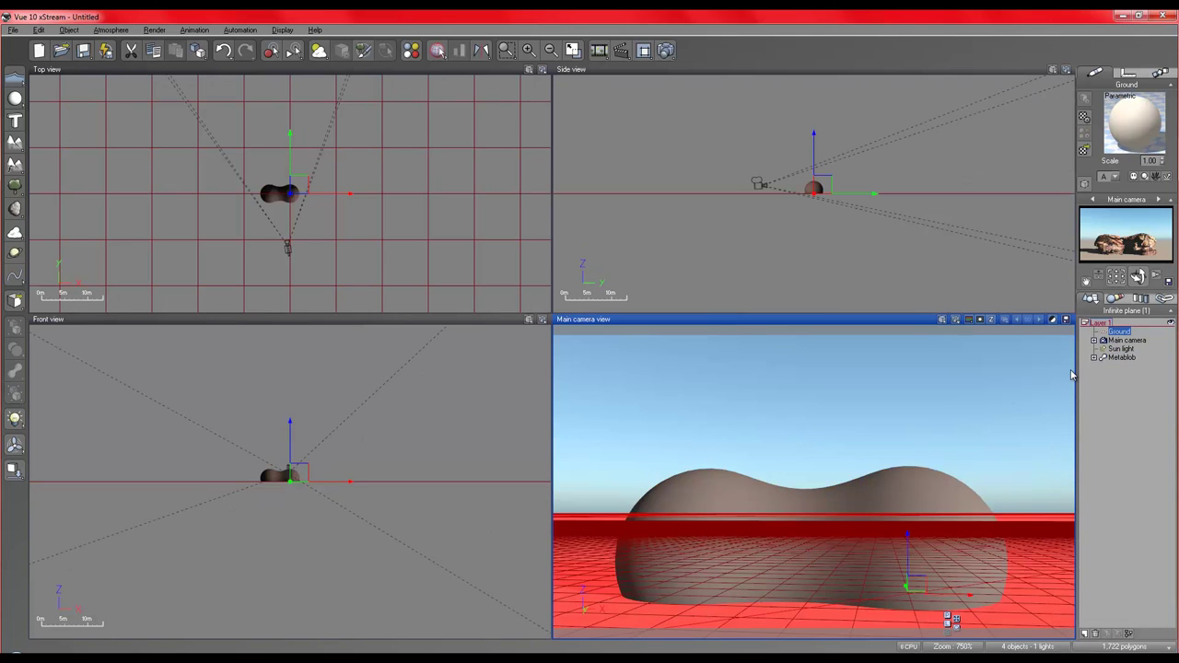
key(Delete)
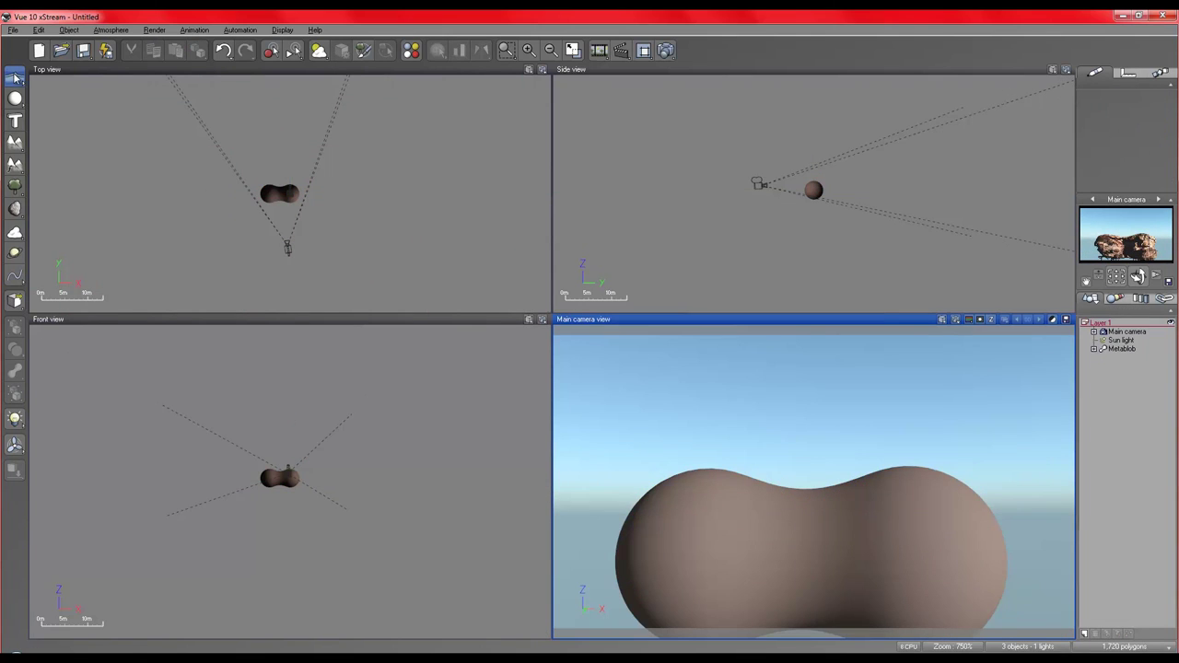
Add a sea plane and set its overall wave agitation to 0%.
click(13, 75)
double_click(1114, 357)
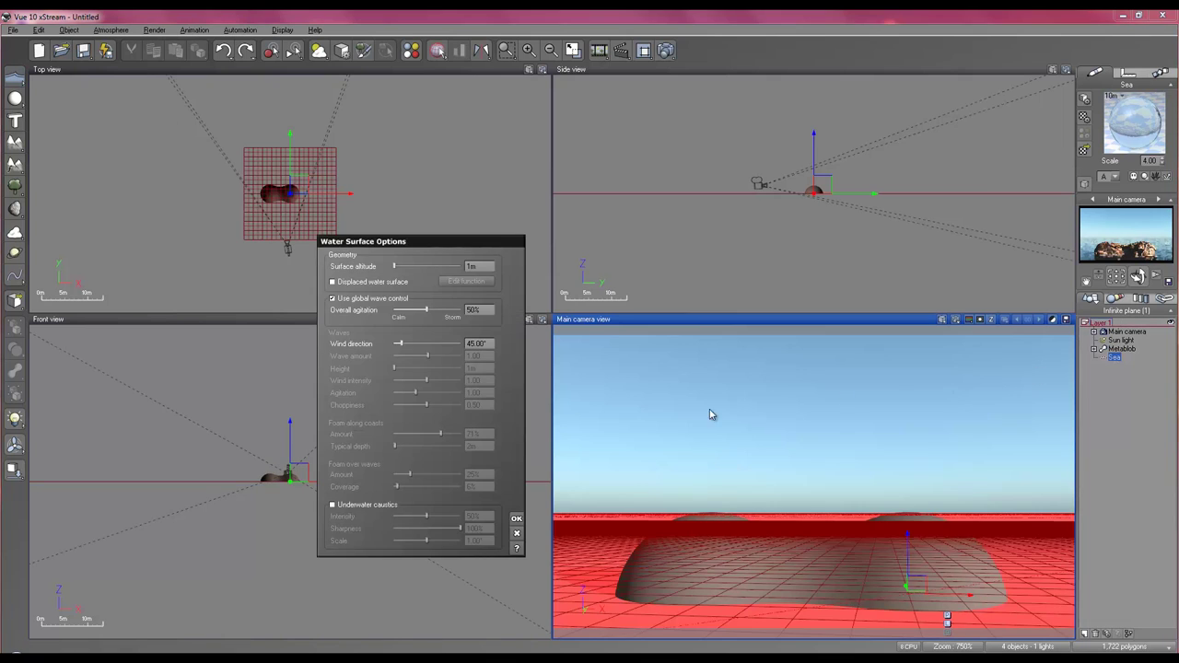
drag(425, 311, 426, 396)
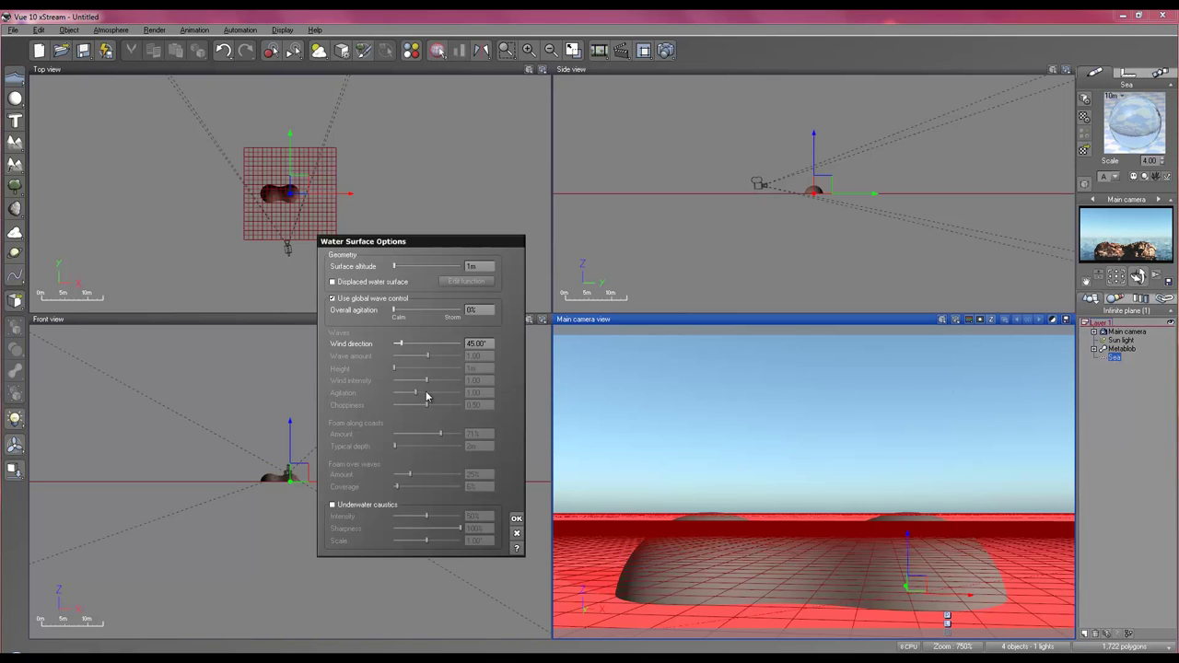
click(516, 518)
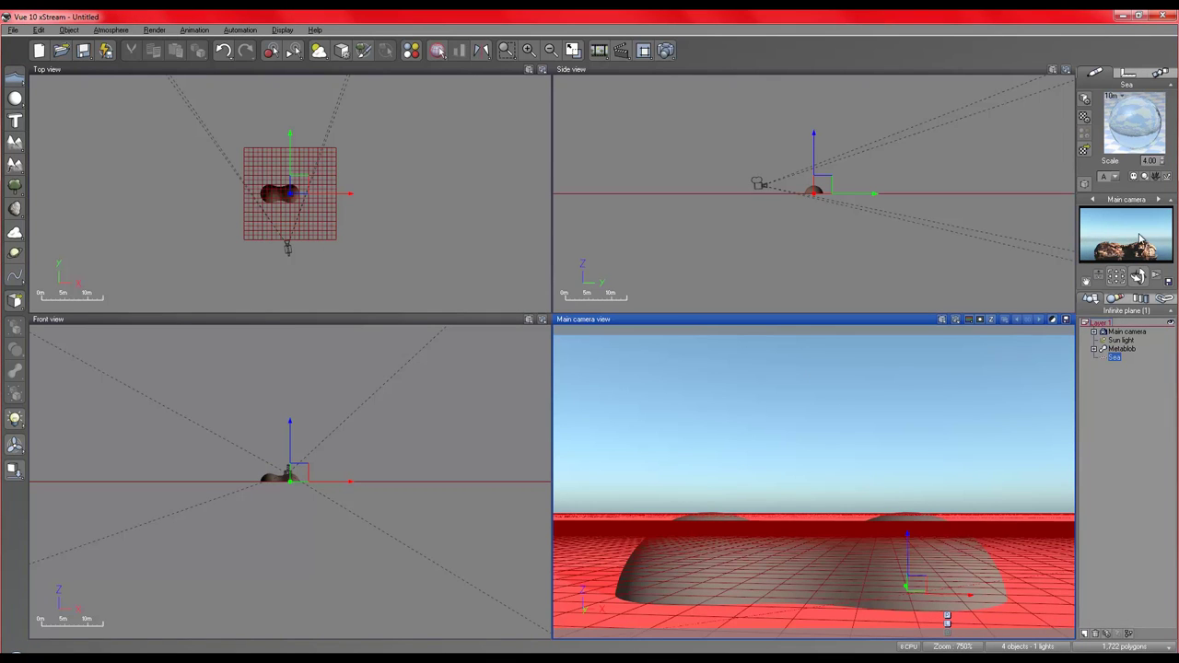
Reposition the main camera higher, closer and at an angle to the rocks, looking down on them, and render the view.
mouse_move(821, 472)
right_down()
mouse_move(821, 420)
mouse_move(823, 463)
right_up()
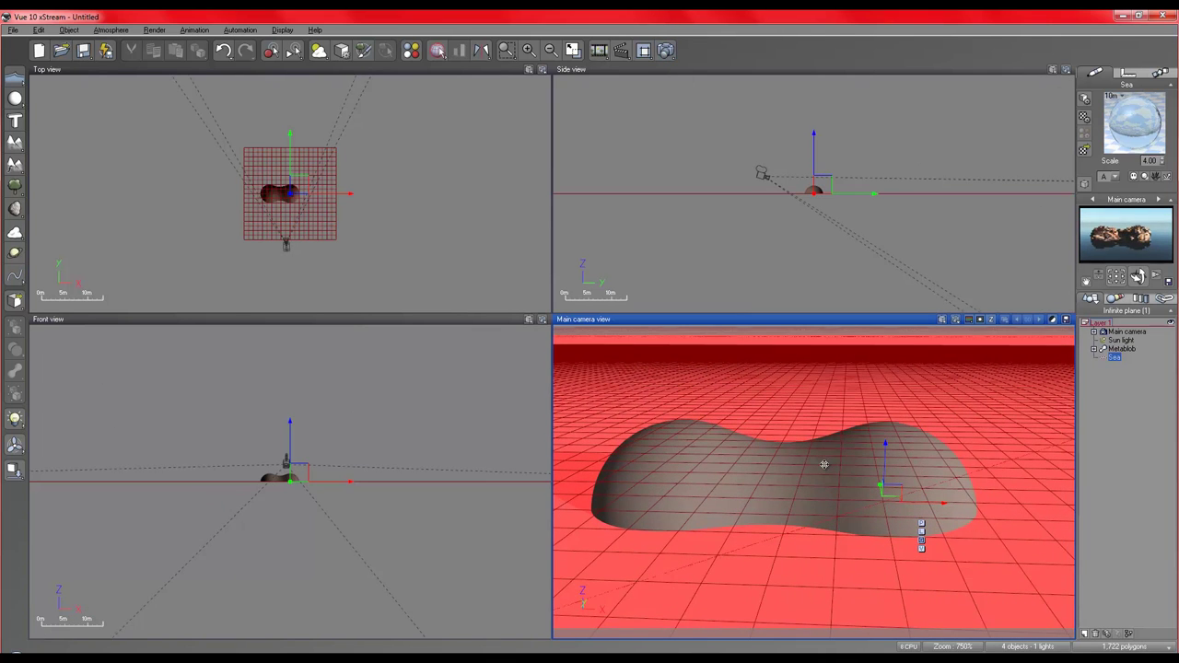
right_drag(794, 387, 797, 420)
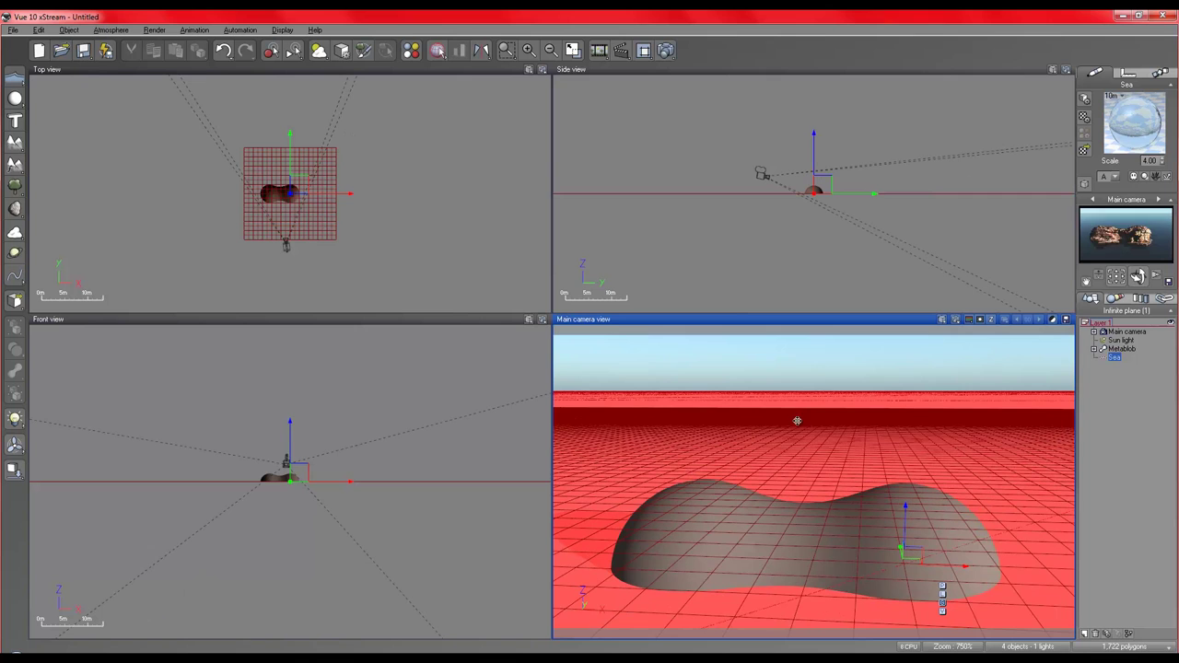
right_drag(807, 465, 911, 440)
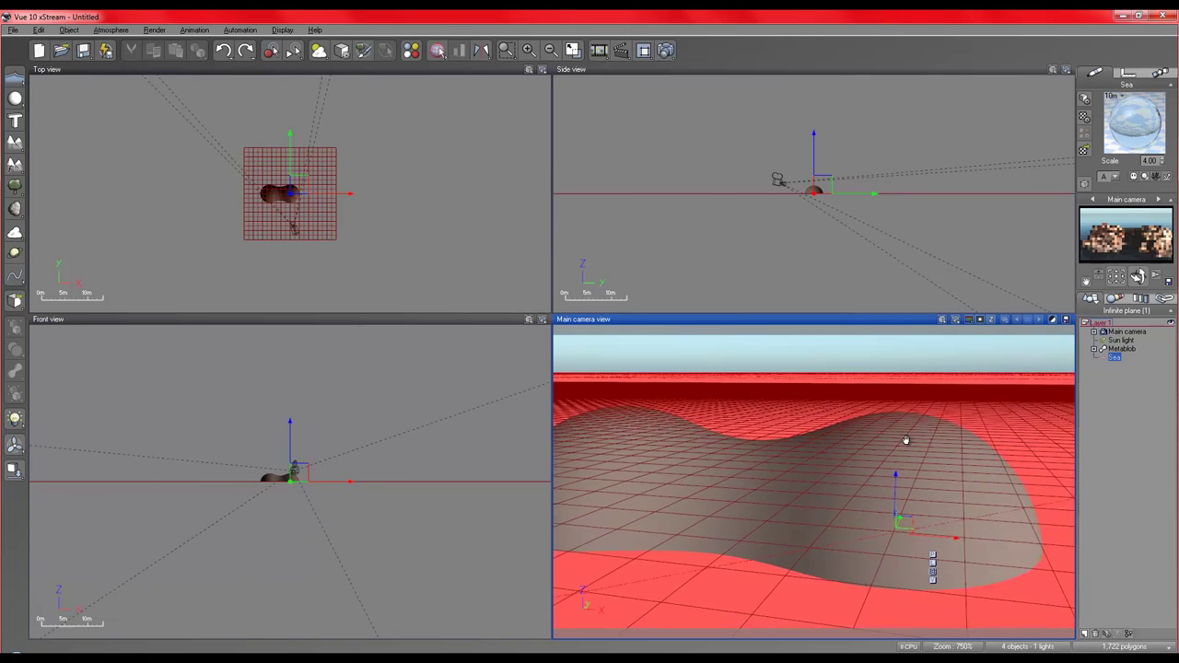
middle_drag(905, 439, 863, 437)
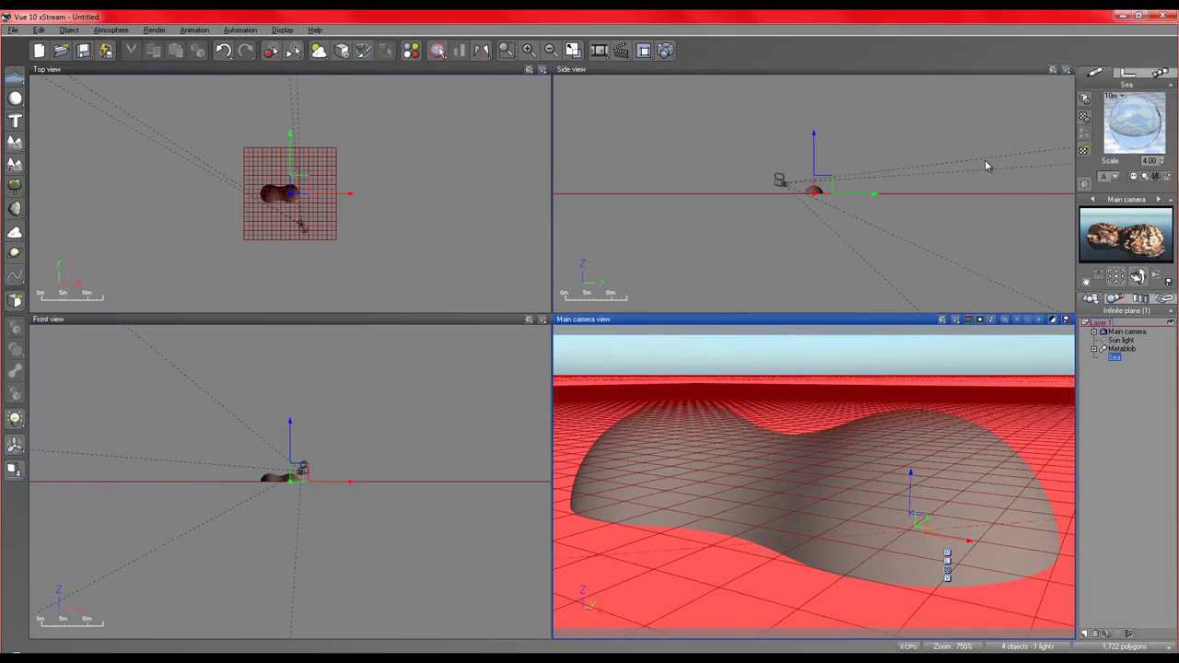
click(665, 50)
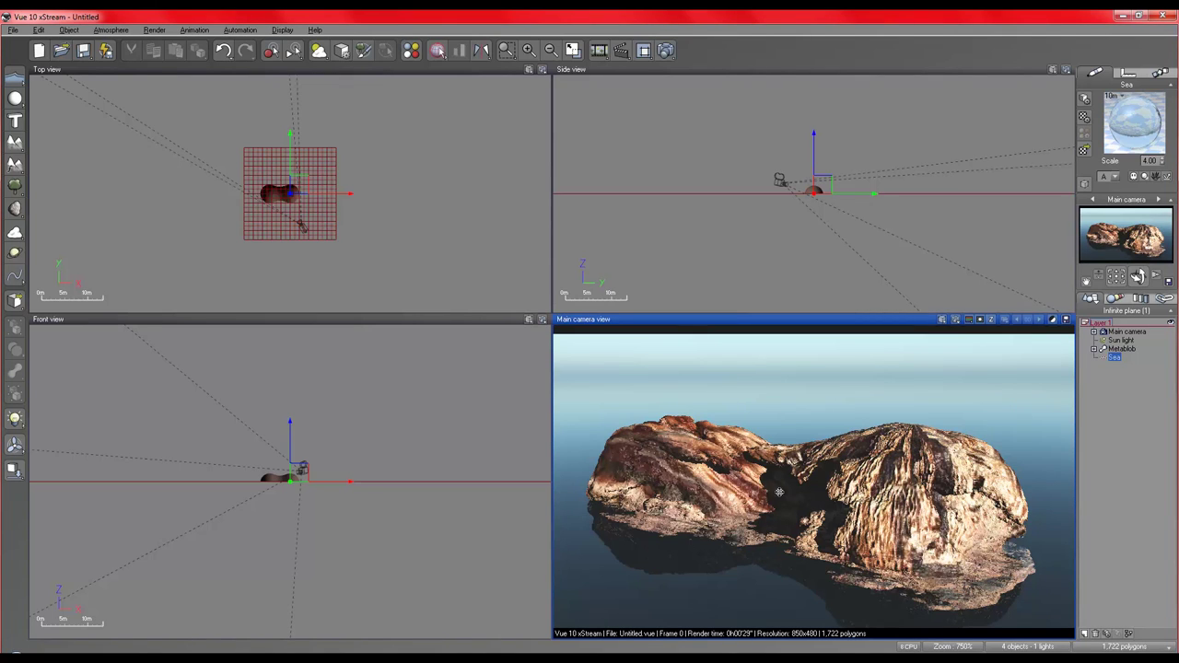
Select the metablob with both its spheres and move the main camera in close to the gap between them.
click(1121, 349)
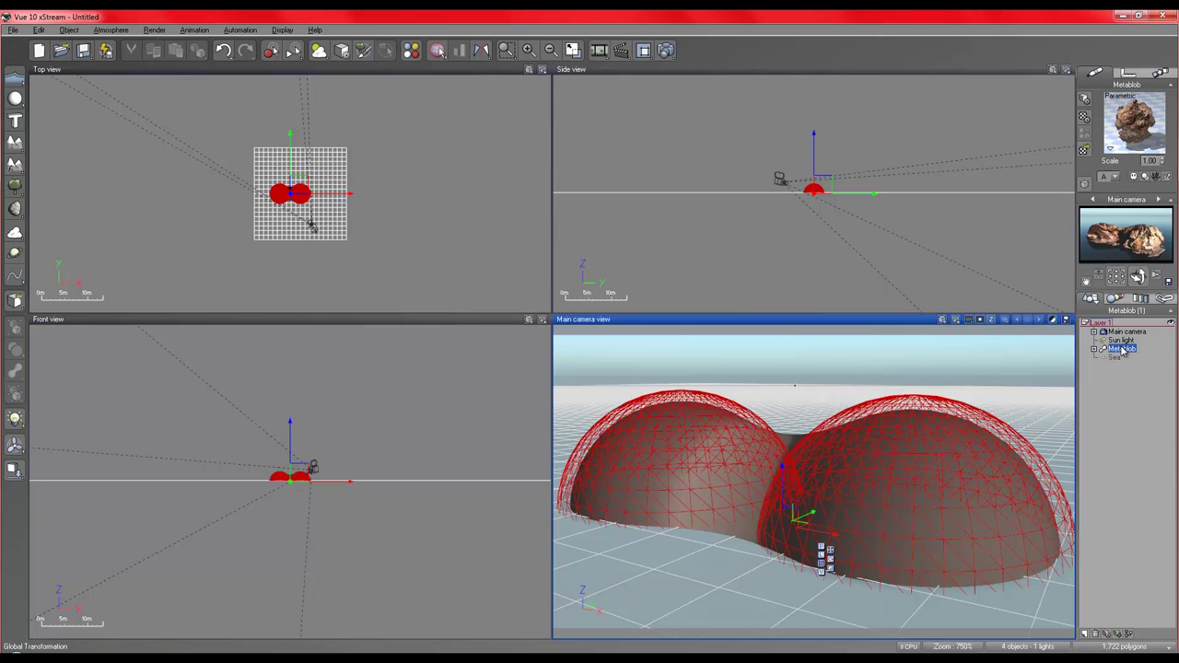
click(1117, 357)
click(1123, 350)
click(1095, 349)
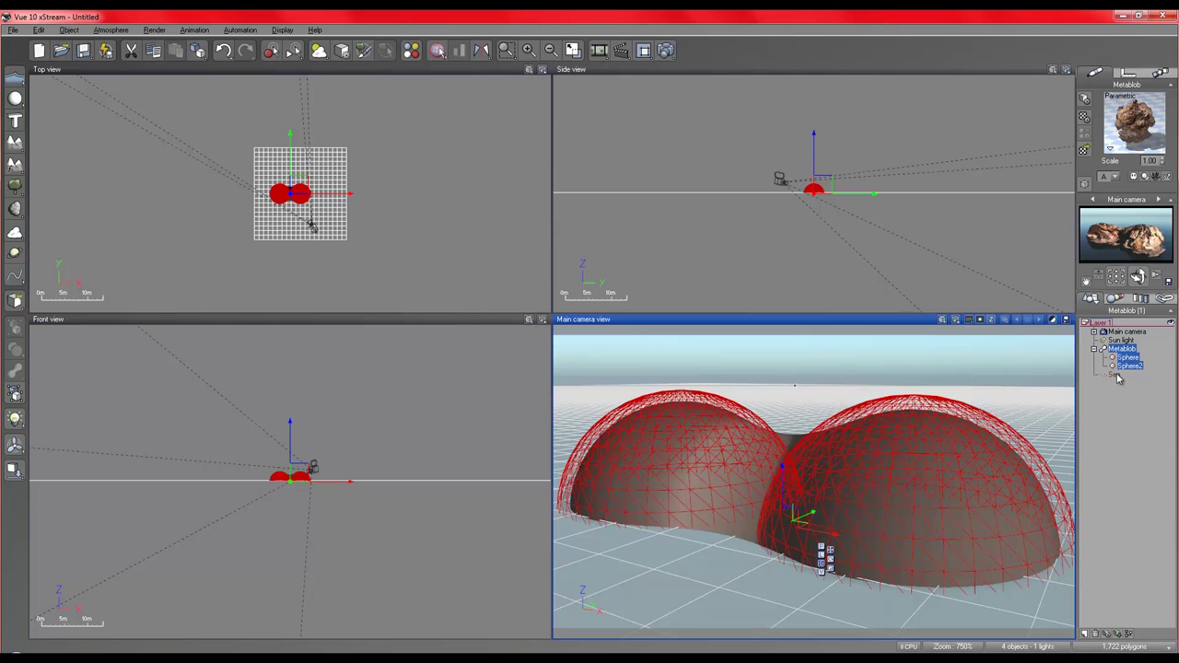
click(1116, 373)
click(1122, 350)
scroll(857, 430, up, 5)
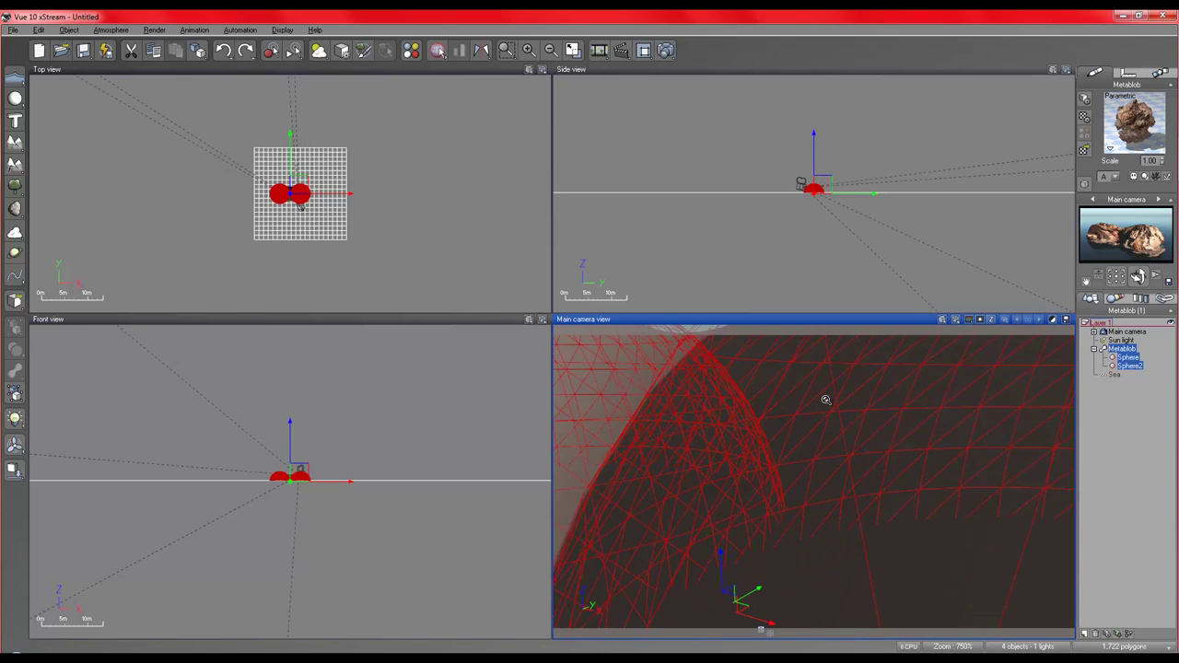
scroll(826, 400, down, 2)
right_drag(795, 413, 852, 468)
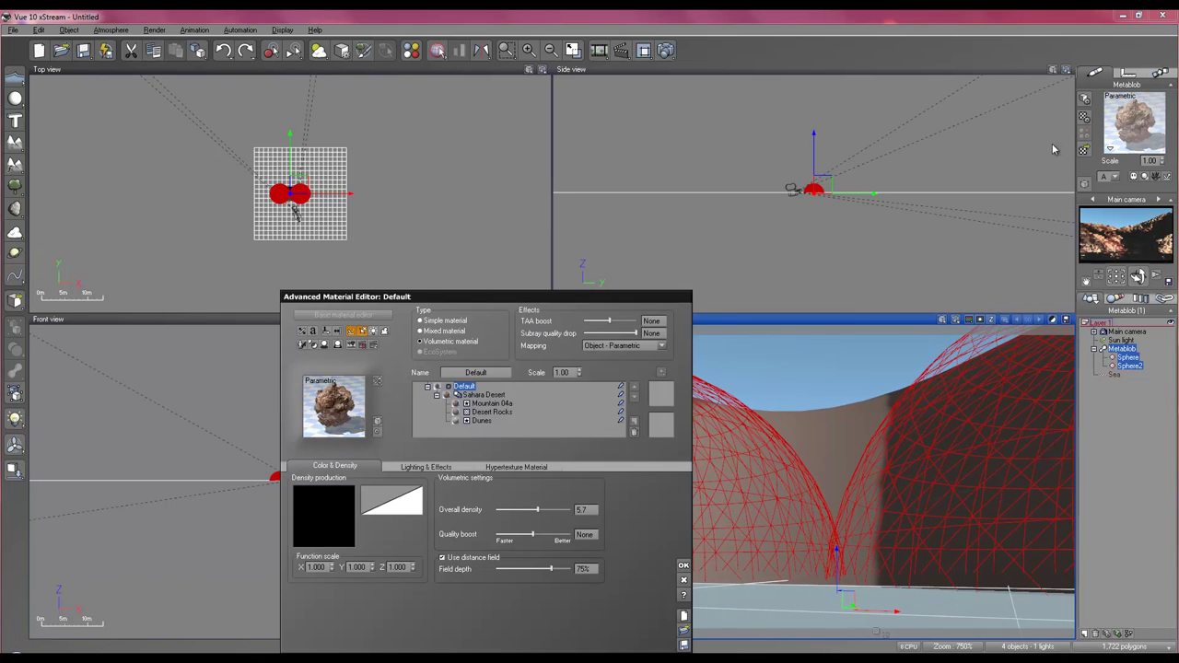
Set the scale of the Sahara Desert layer in the metablob's material to 0.5.
double_click(1135, 124)
click(488, 395)
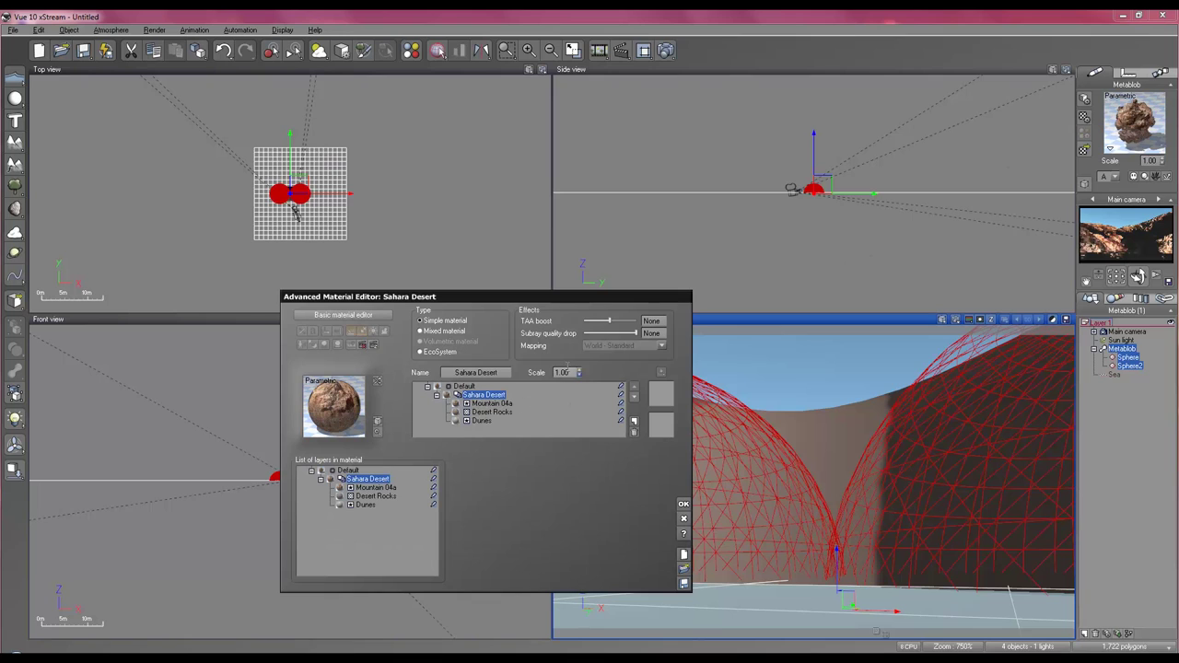
click(567, 370)
text(0.5)
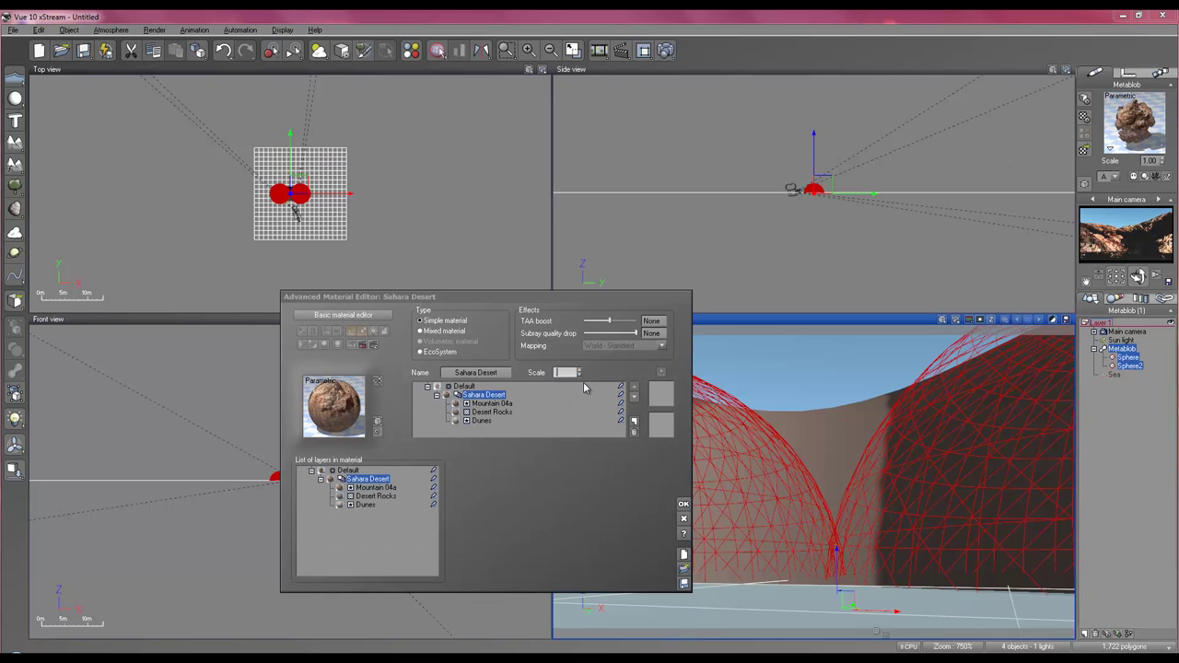
key(Return)
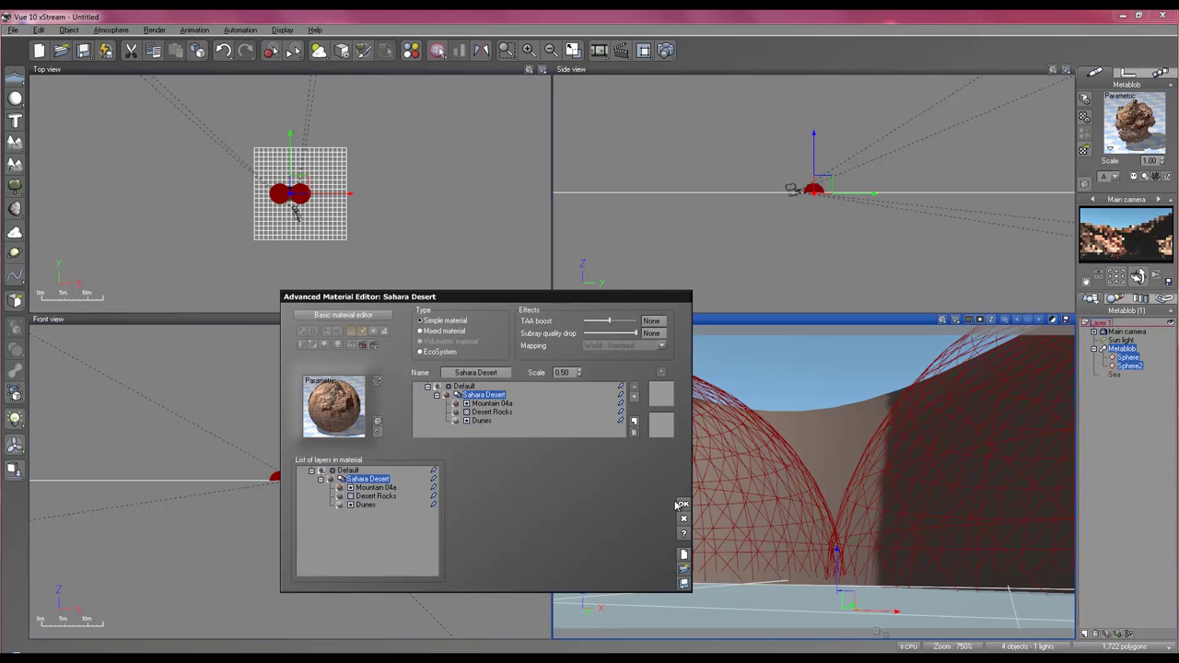
click(681, 505)
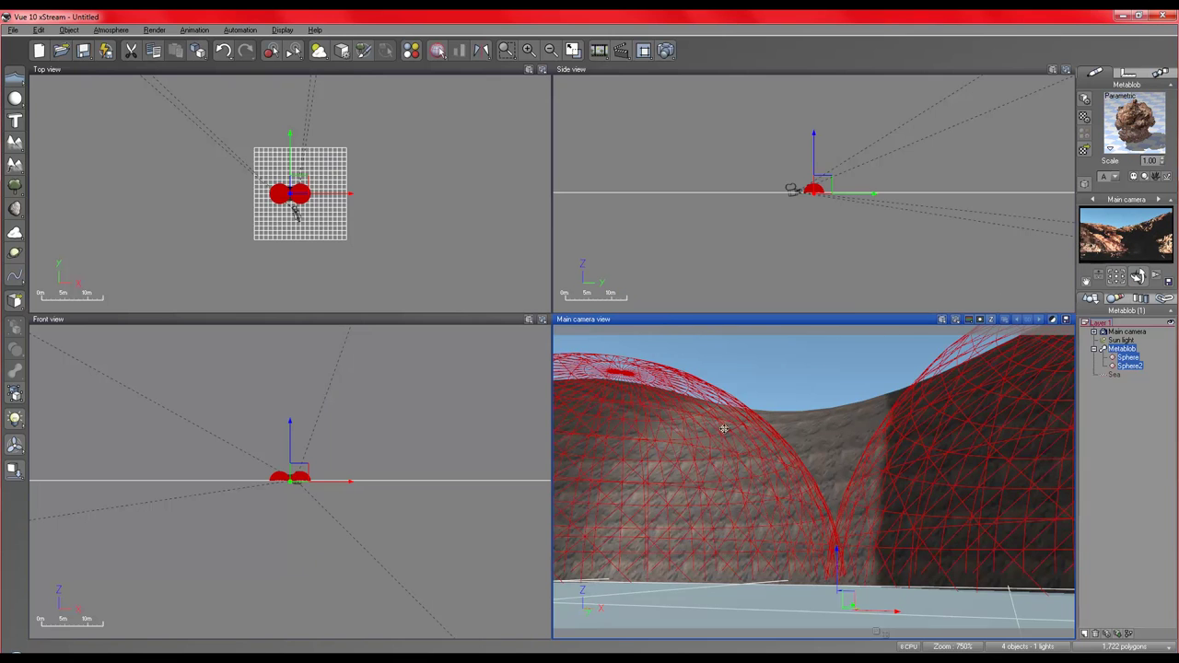
Re-aim the main camera and pull it back slightly from the rocks, keeping it low above the sea.
right_drag(724, 428, 710, 479)
key(ctrl+z)
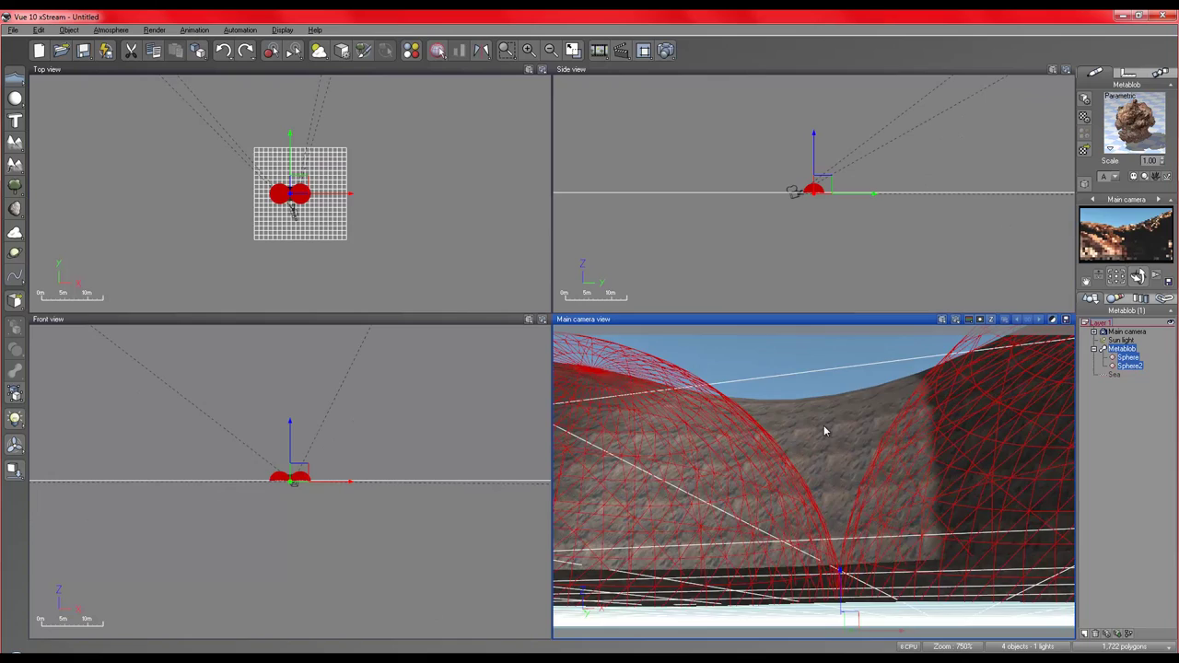
right_drag(823, 430, 810, 463)
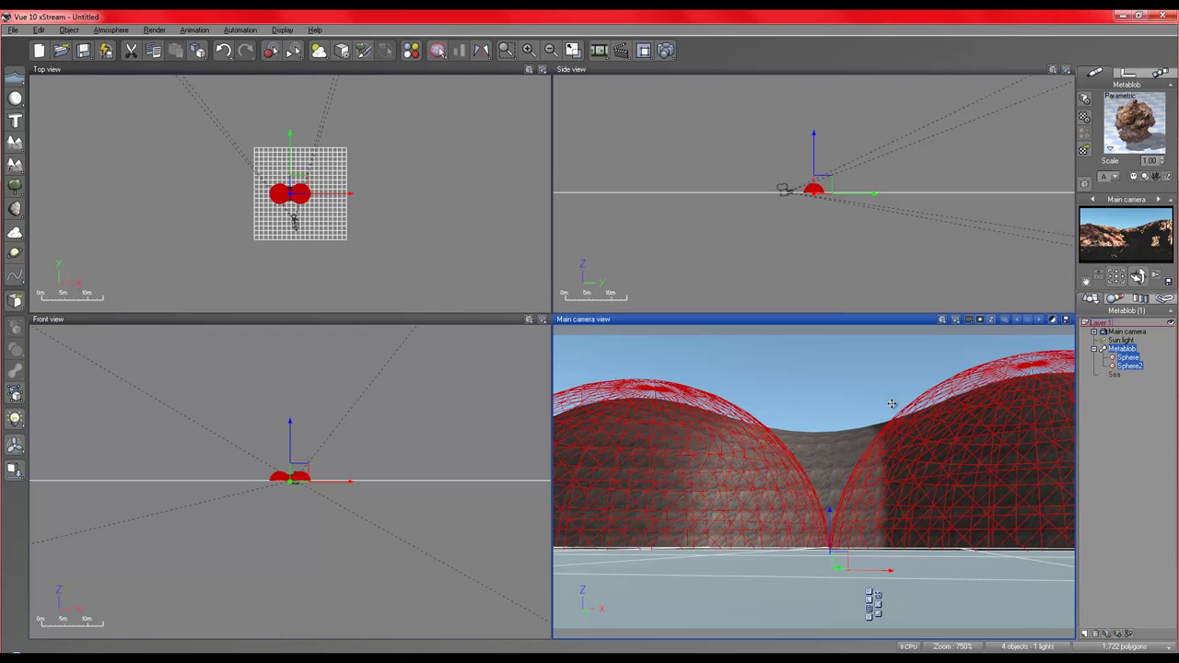
Add an infinite plane and lower it along the Z axis well below the sea as a seabed.
click(22, 83)
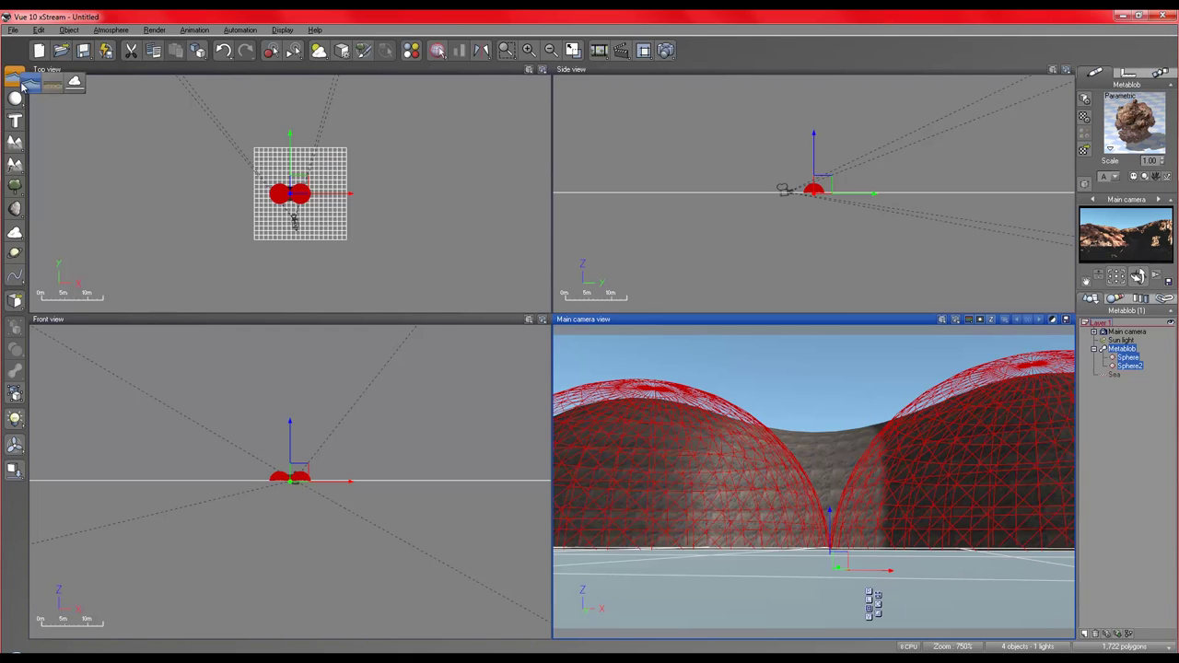
click(57, 87)
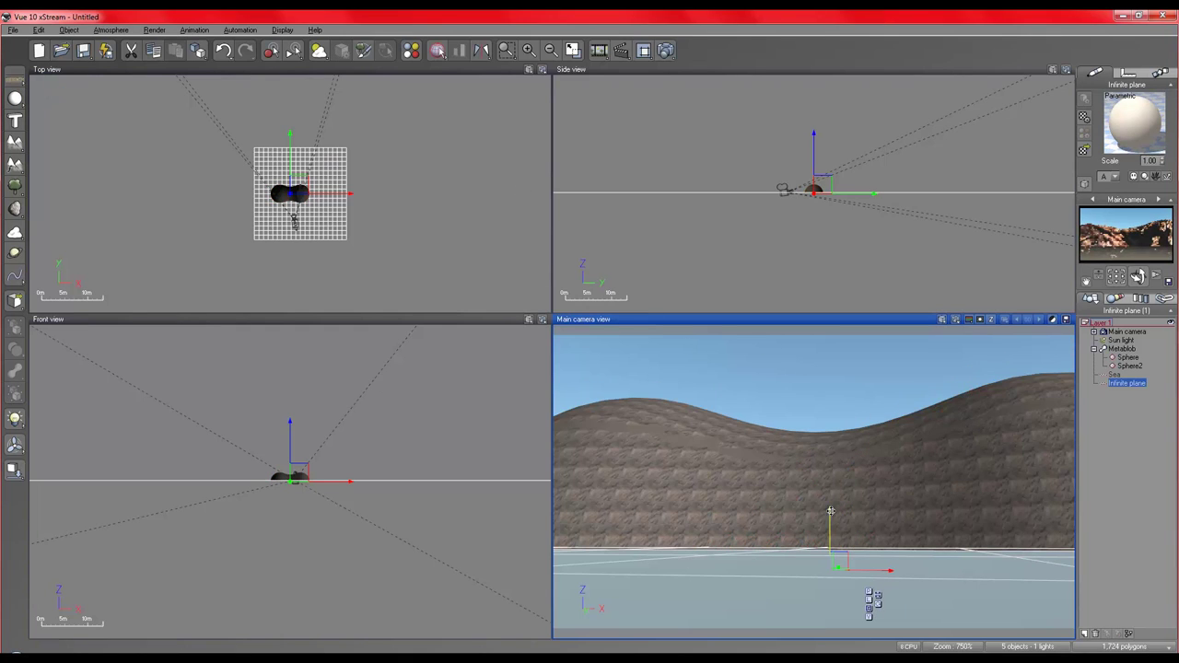
drag(829, 517, 822, 587)
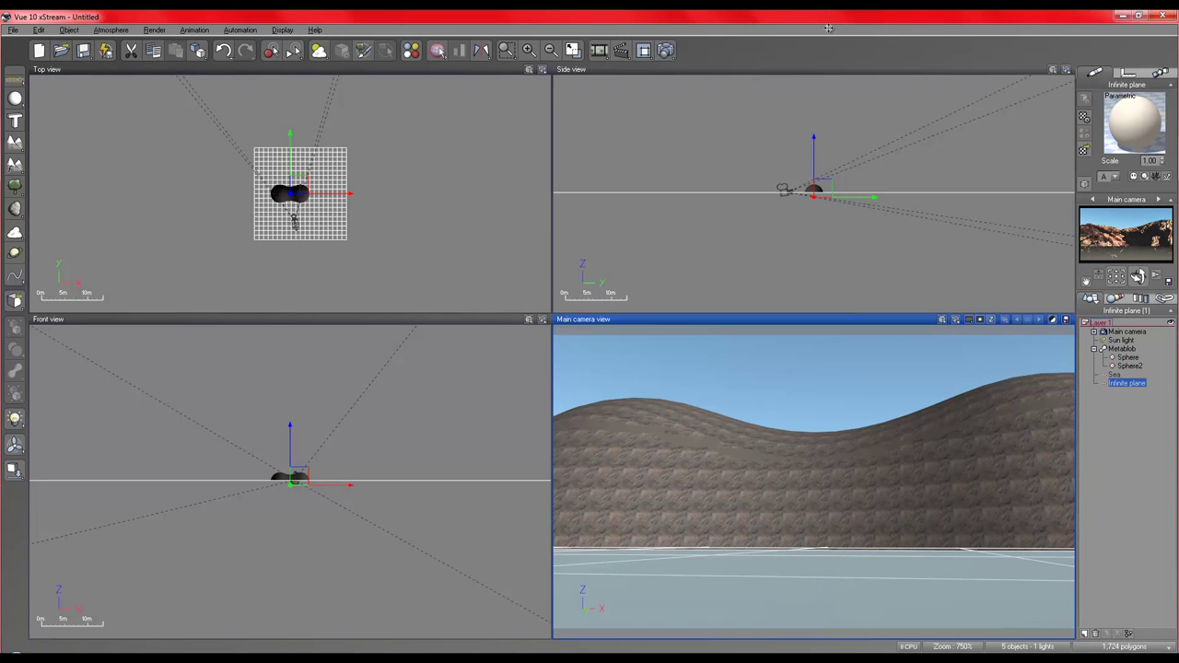
drag(814, 143, 814, 201)
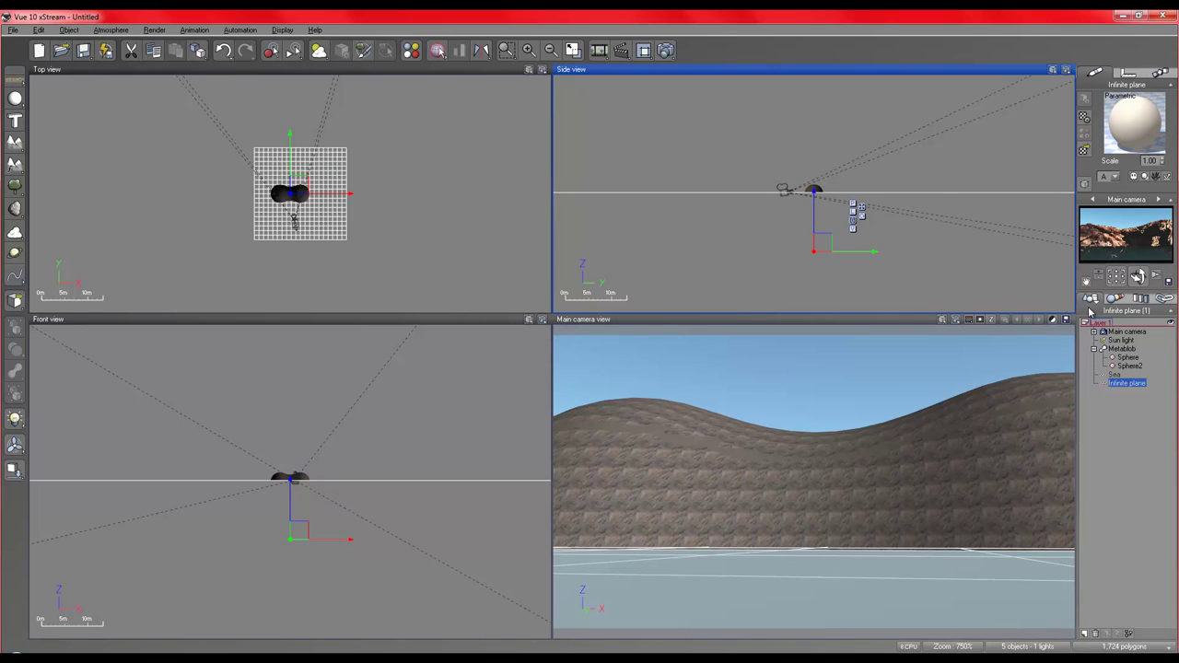
Set the overall color of the sea's Default water layer to light green (red 80, green 238, blue 120).
click(1113, 374)
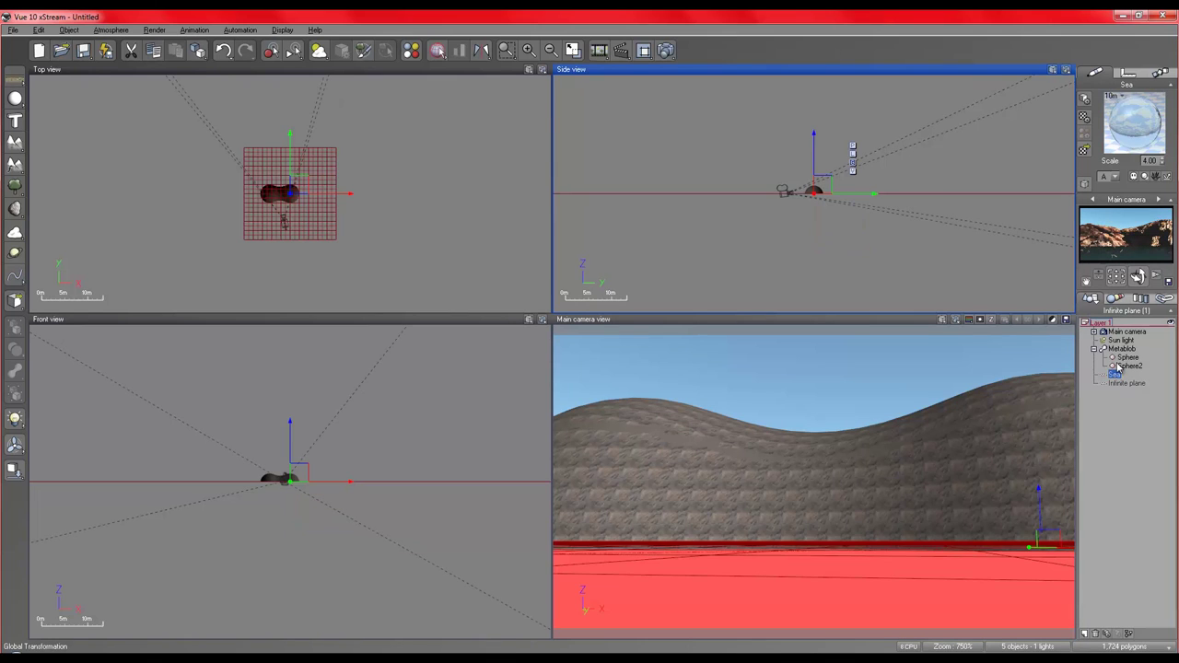
double_click(1134, 124)
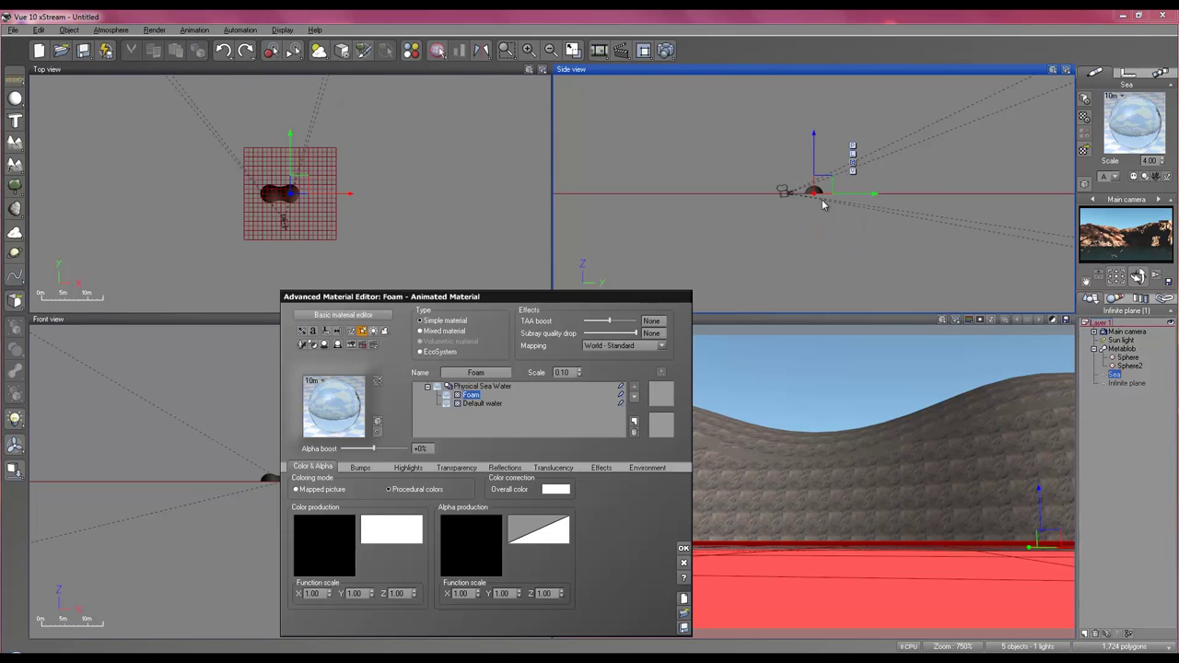
click(482, 386)
click(482, 404)
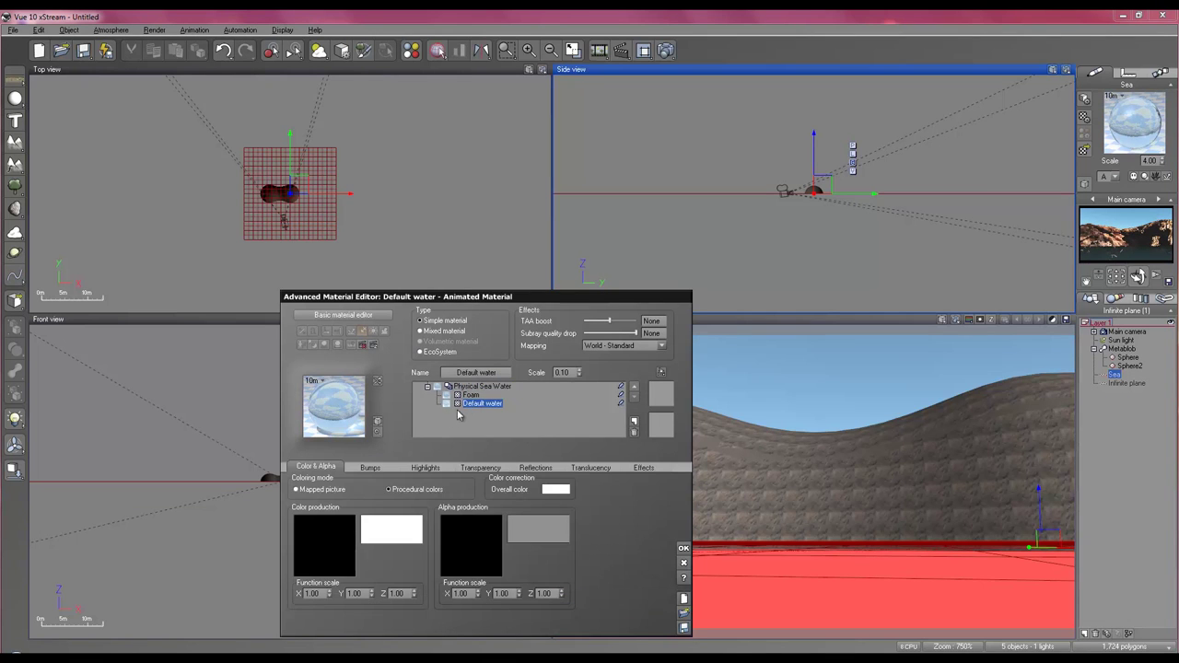
click(555, 489)
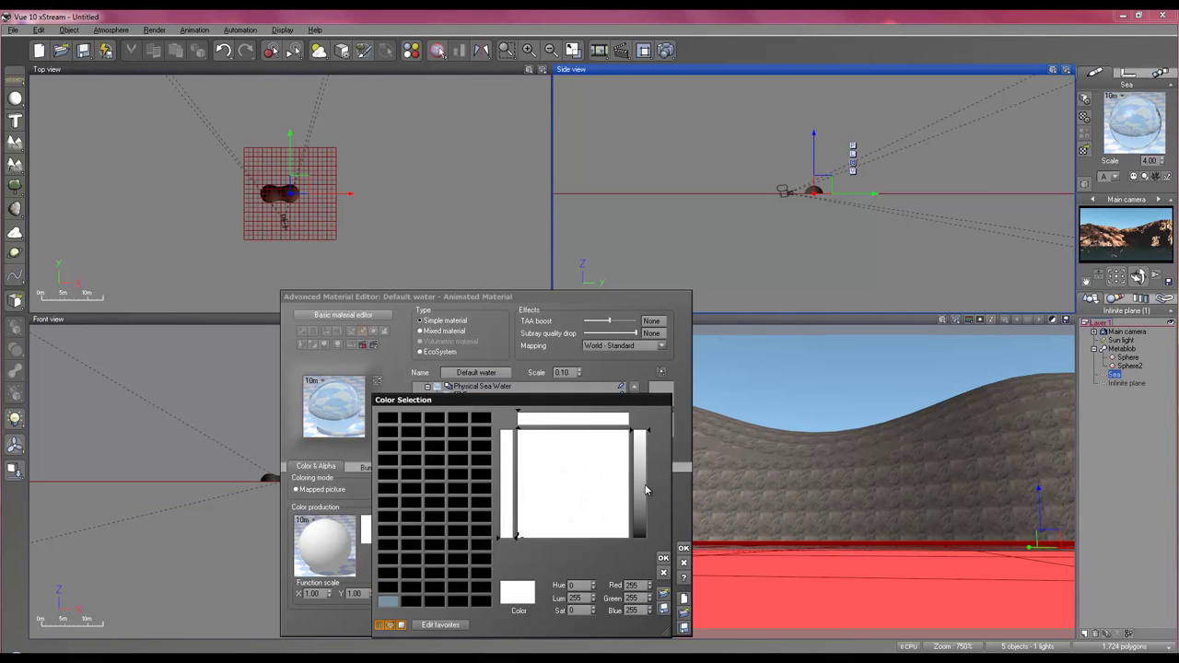
click(571, 473)
click(559, 475)
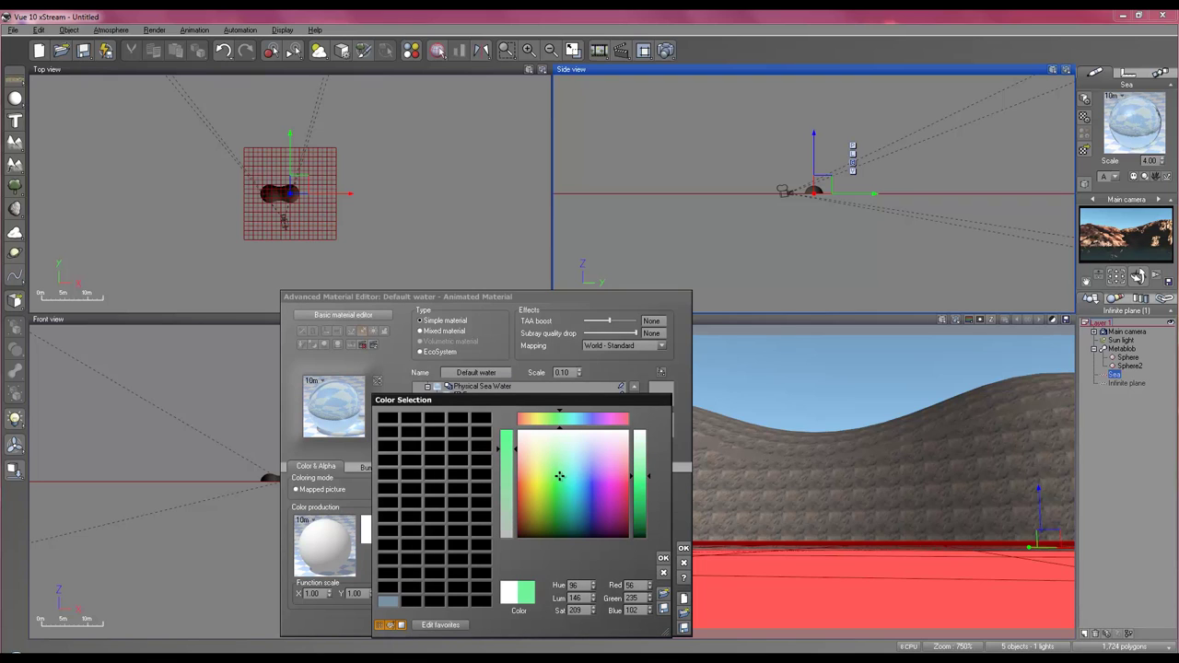
click(645, 471)
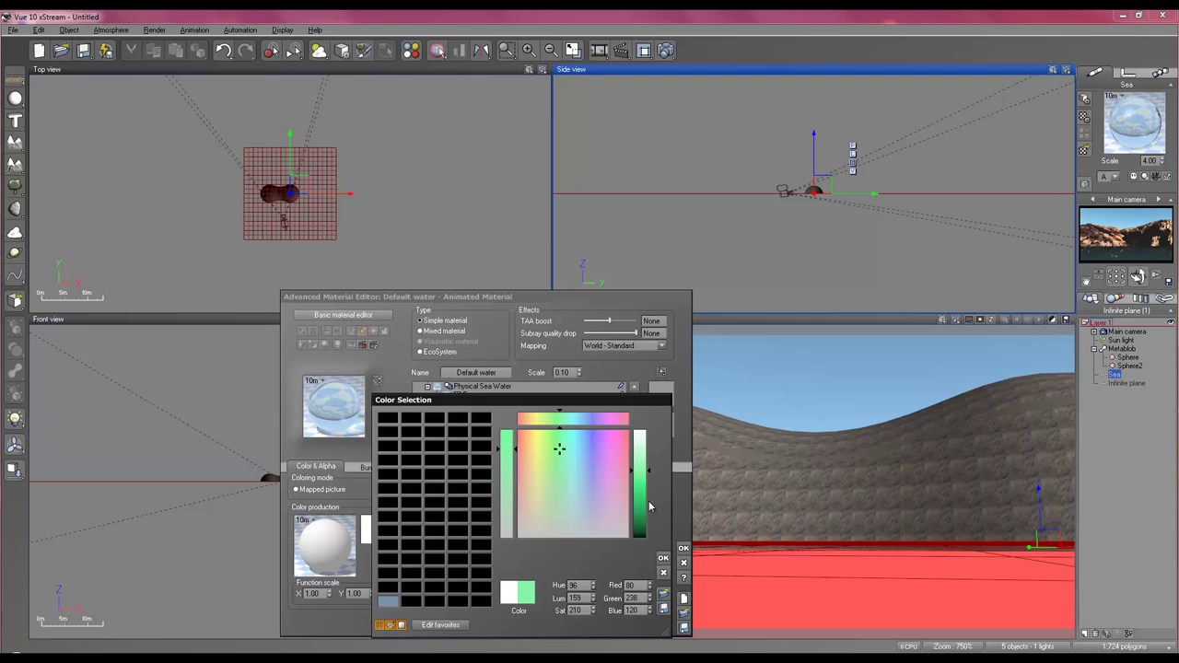
click(663, 558)
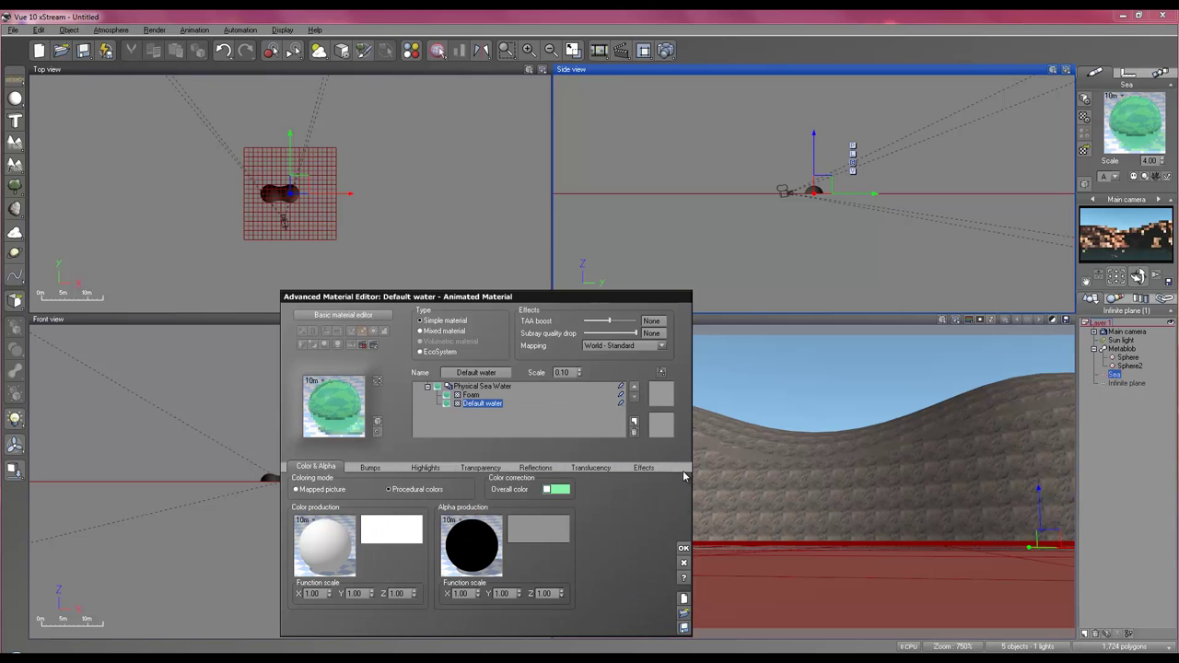
click(683, 549)
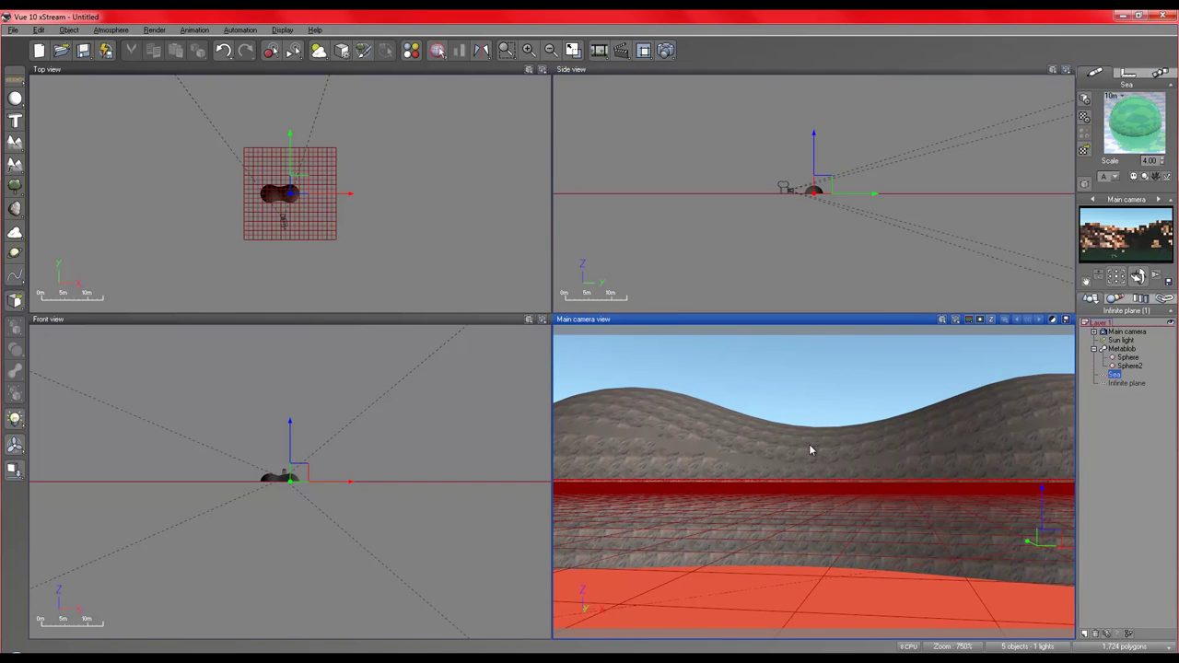
Pull the main camera back until both rock mounds are in frame, and select the metablob with its spheres.
scroll(808, 445, down, 5)
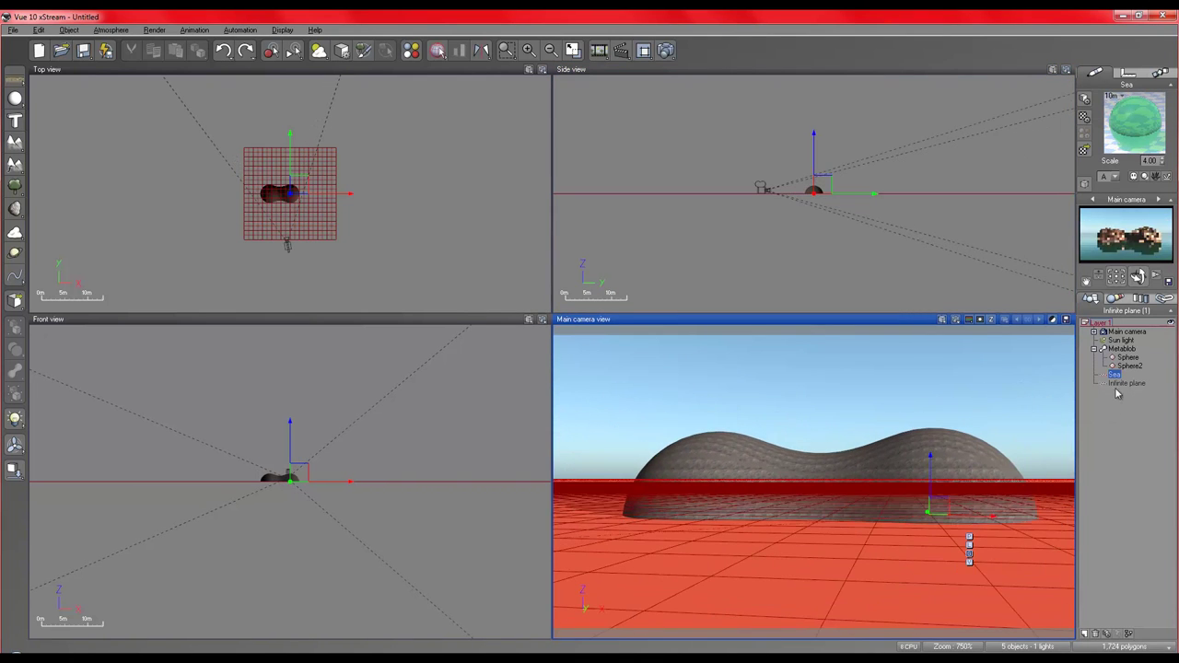
click(1121, 348)
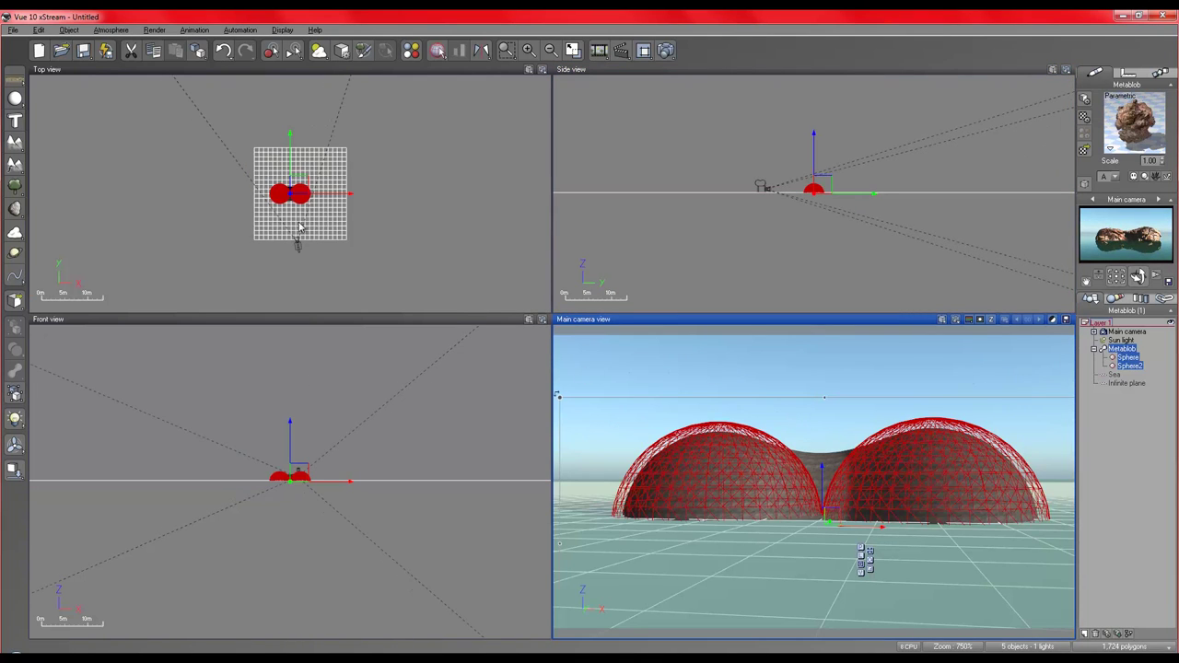
click(339, 235)
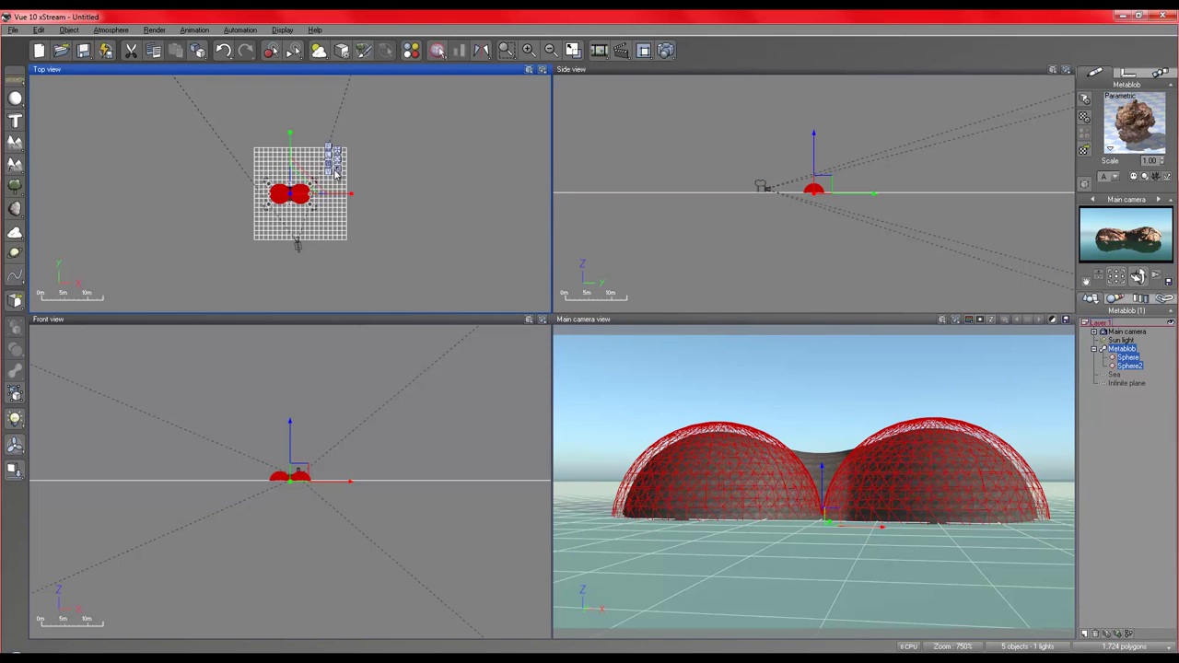
drag(337, 173, 420, 26)
scroll(488, 301, down, 8)
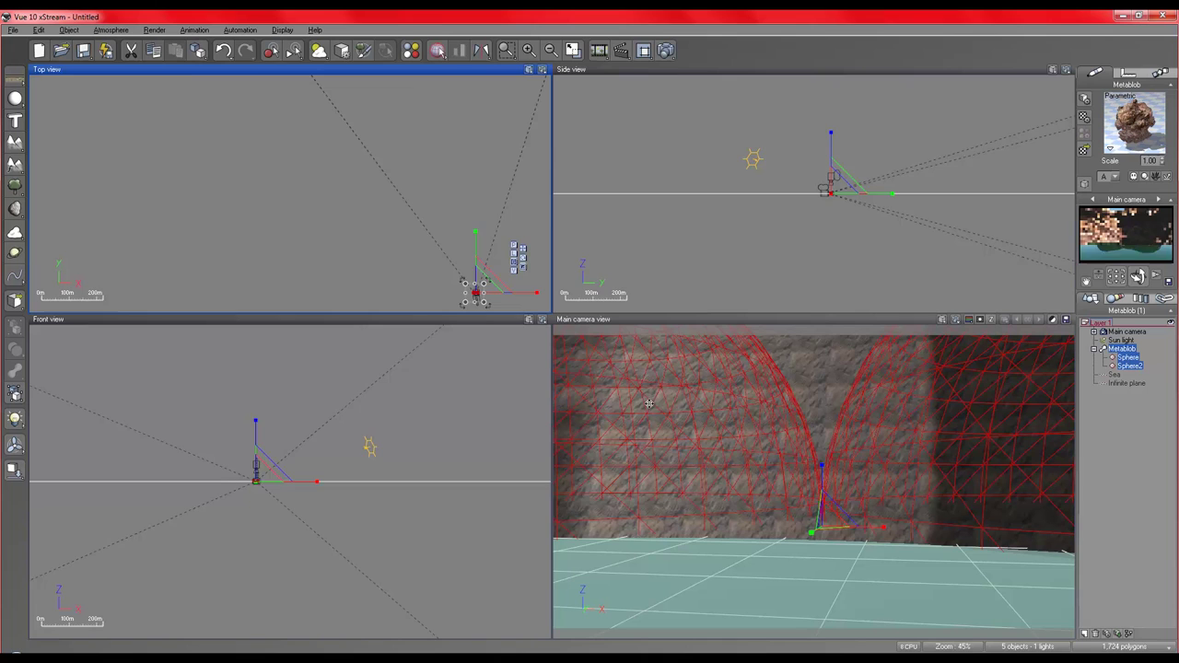
scroll(665, 345, down, 8)
scroll(748, 455, down, 9)
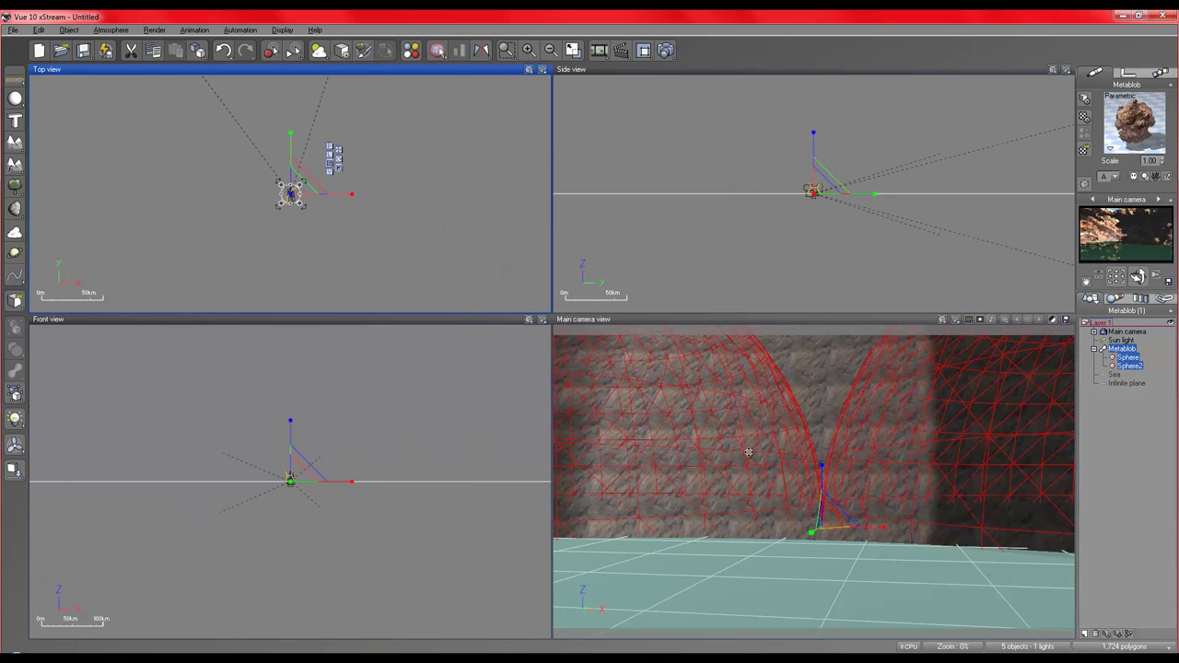
scroll(330, 223, up, 8)
scroll(324, 219, down, 5)
right_drag(323, 215, 449, 264)
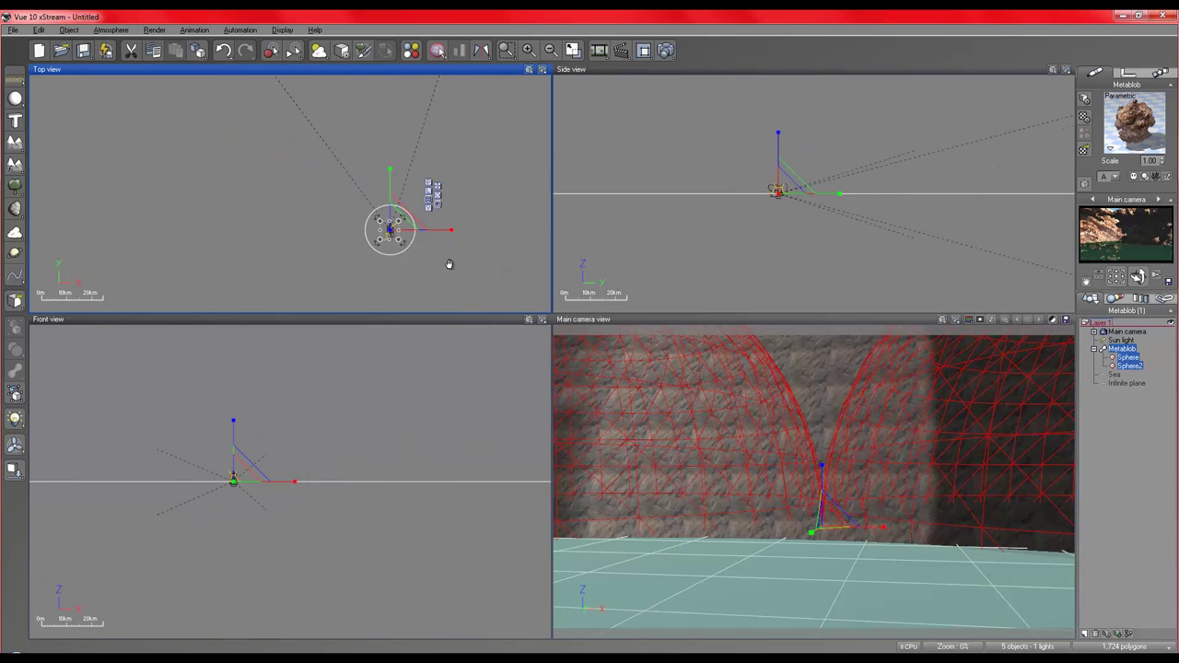
scroll(860, 489, down, 6)
scroll(818, 453, up, 4)
Move the main camera in close to the gap between the two mounds, angled slightly down at the water.
click(802, 395)
scroll(819, 420, down, 2)
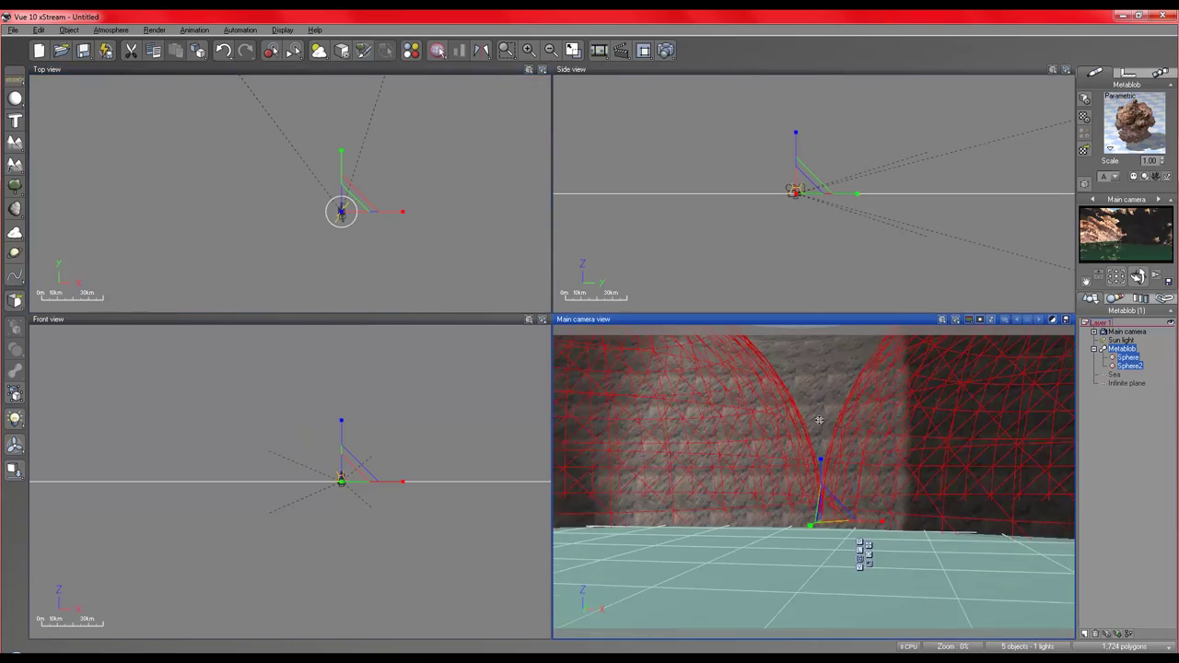
scroll(818, 420, down, 5)
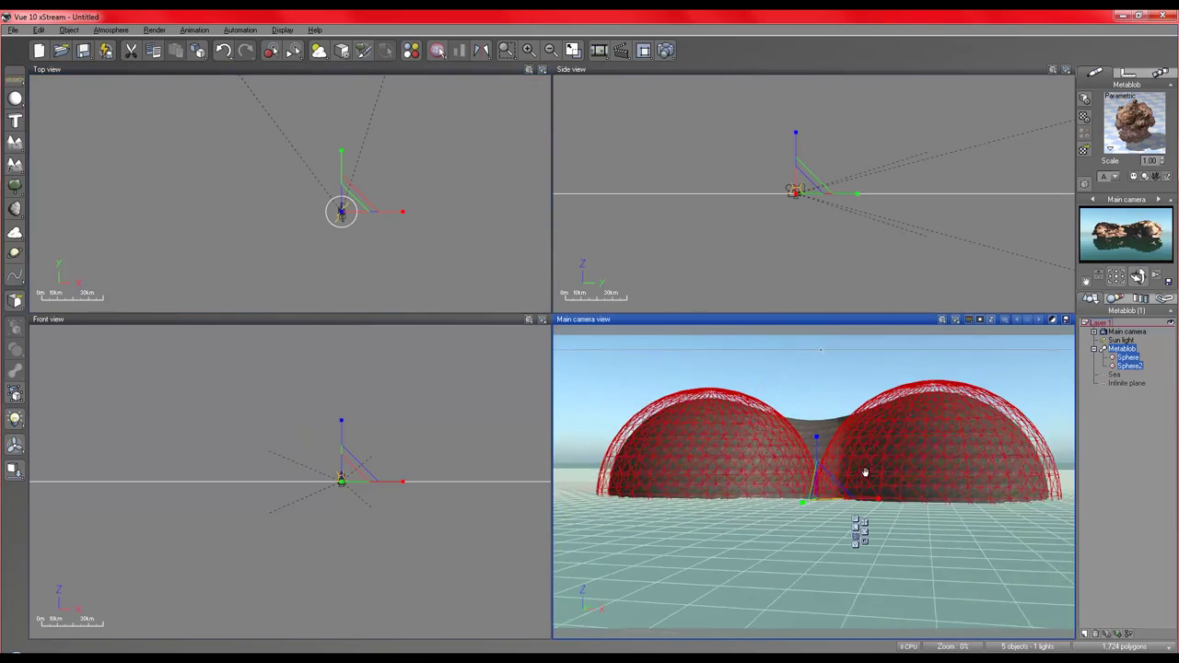
scroll(864, 472, up, 8)
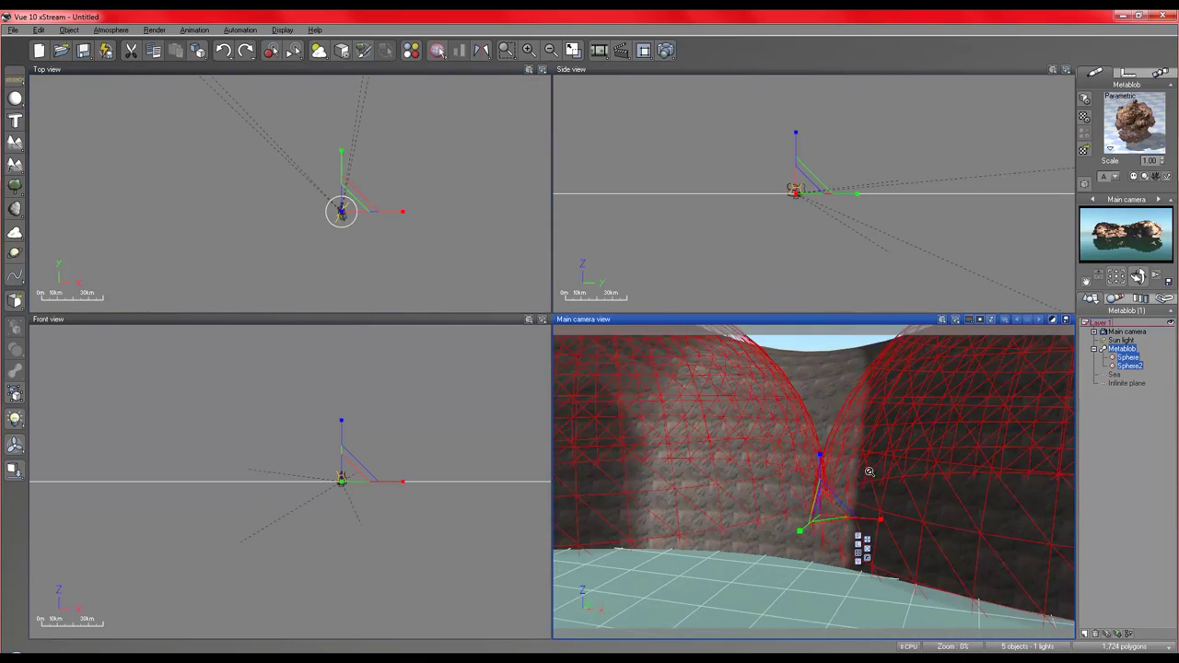
right_drag(869, 472, 805, 485)
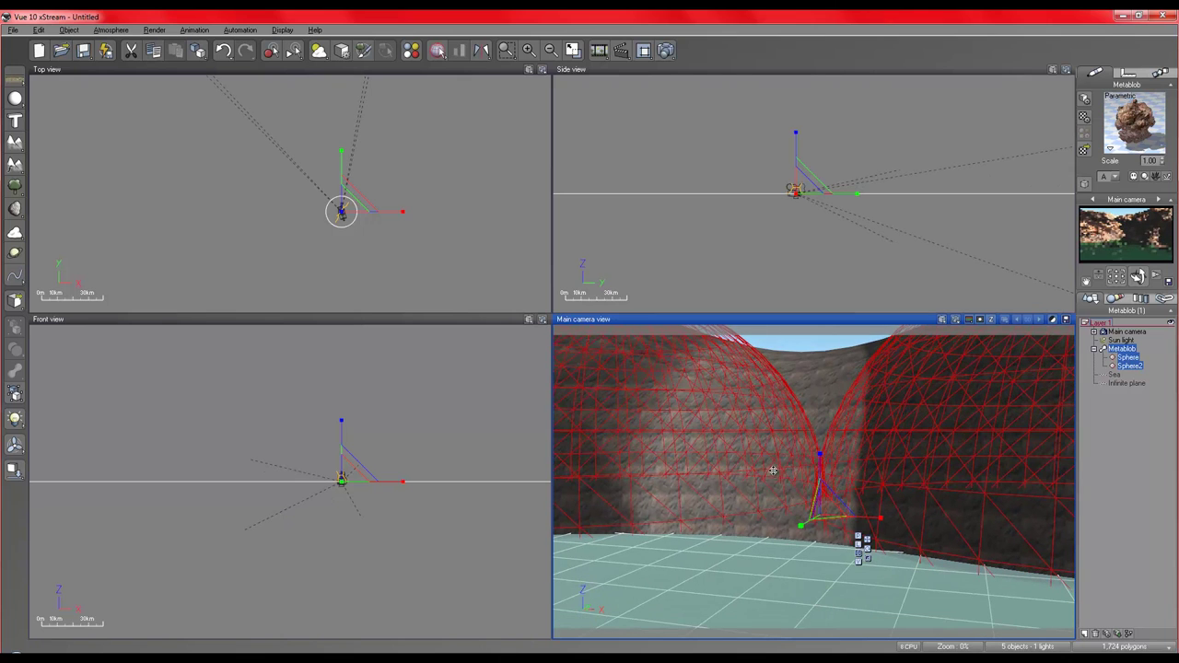
scroll(772, 470, up, 2)
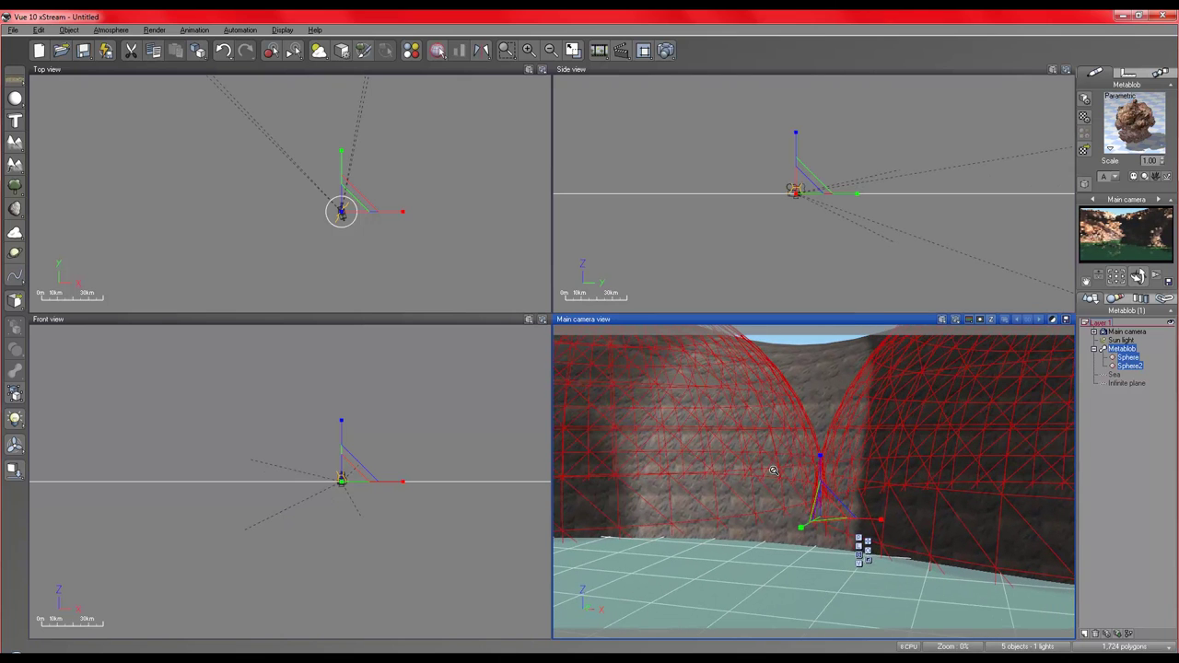
Set the global transparency of the sea's Foam layer to 79% and its fading out to 32%.
click(1115, 376)
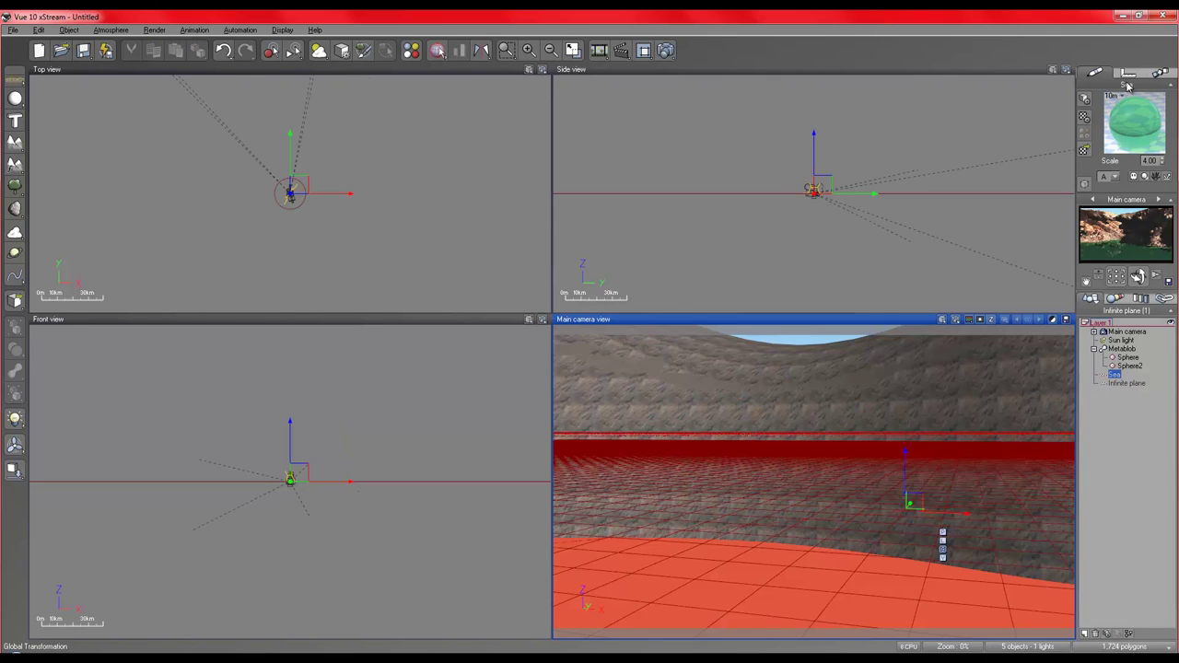
double_click(1129, 92)
click(458, 467)
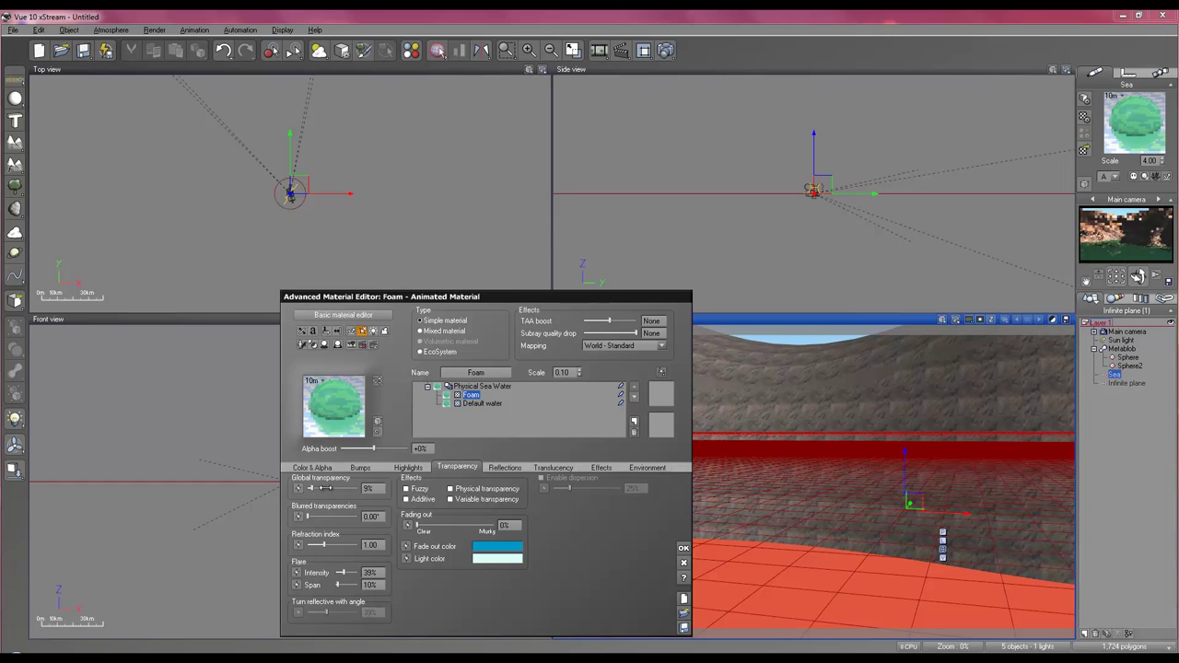
click(683, 549)
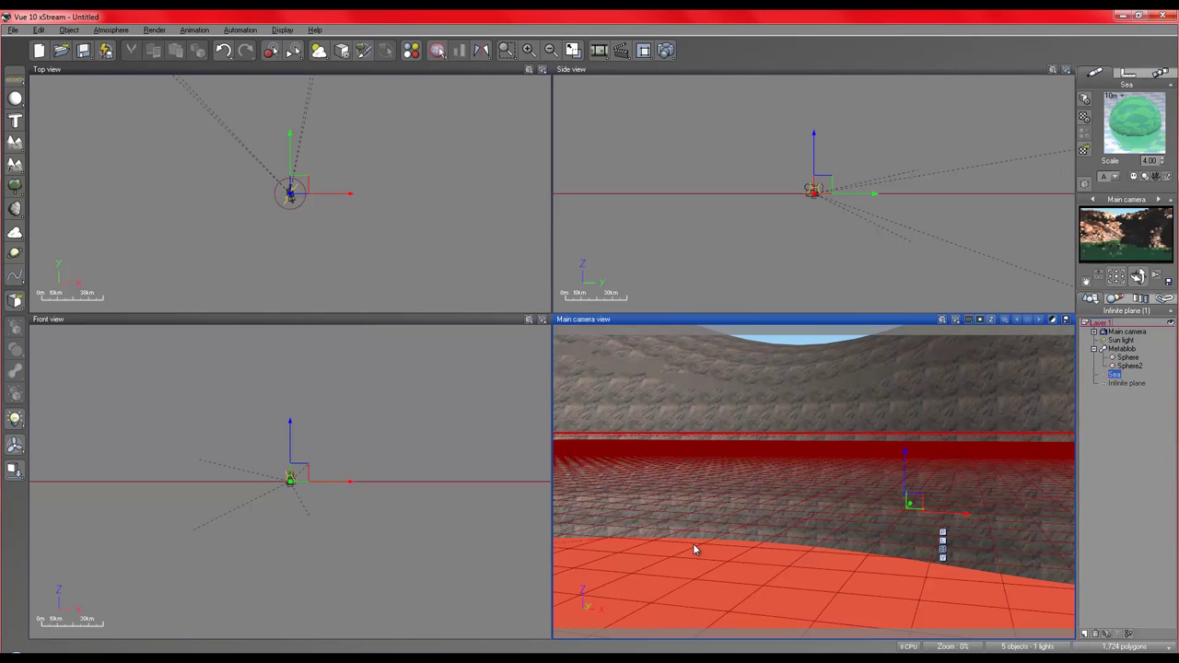
double_click(1133, 129)
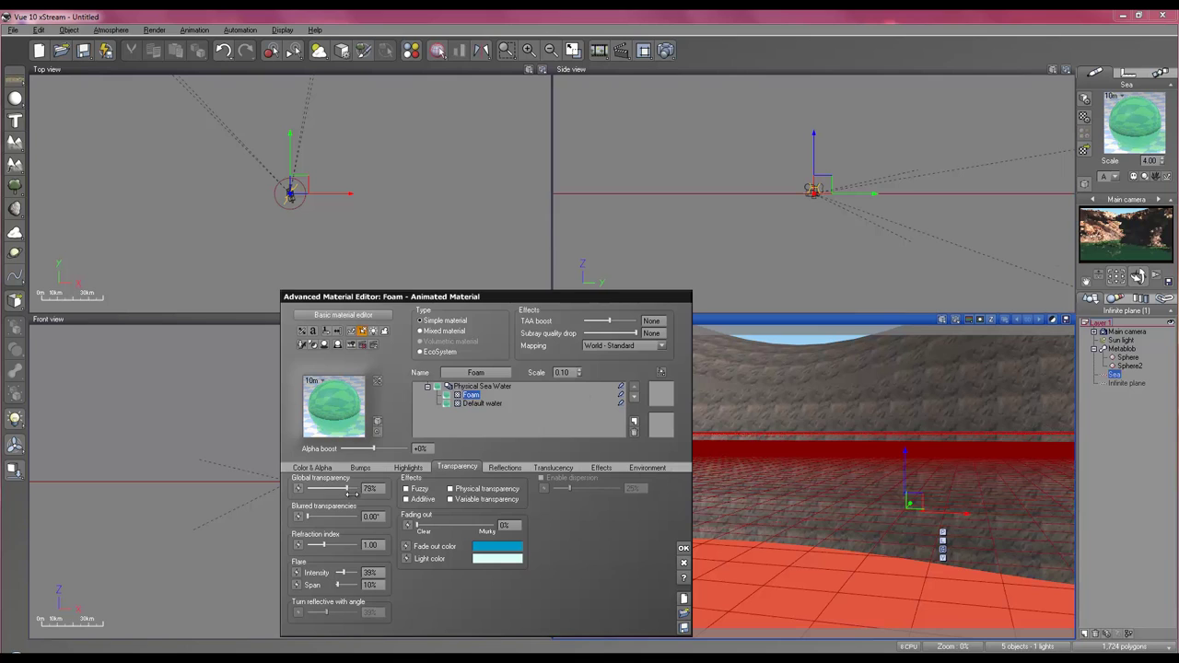
click(463, 489)
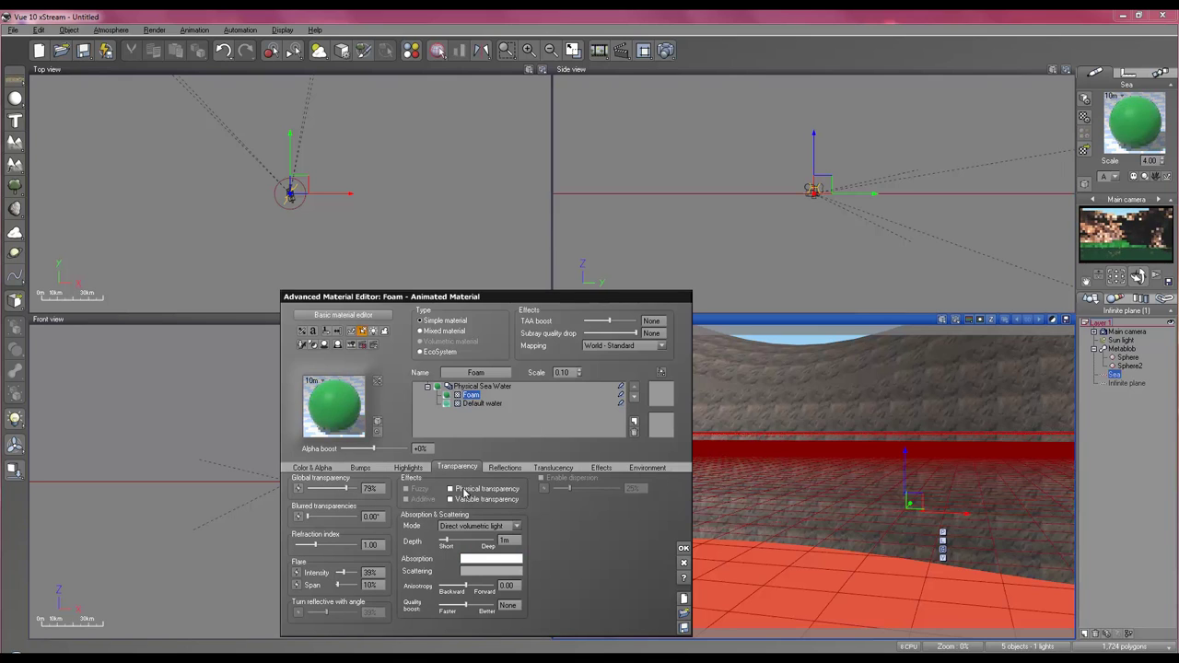
click(461, 489)
drag(419, 524, 455, 526)
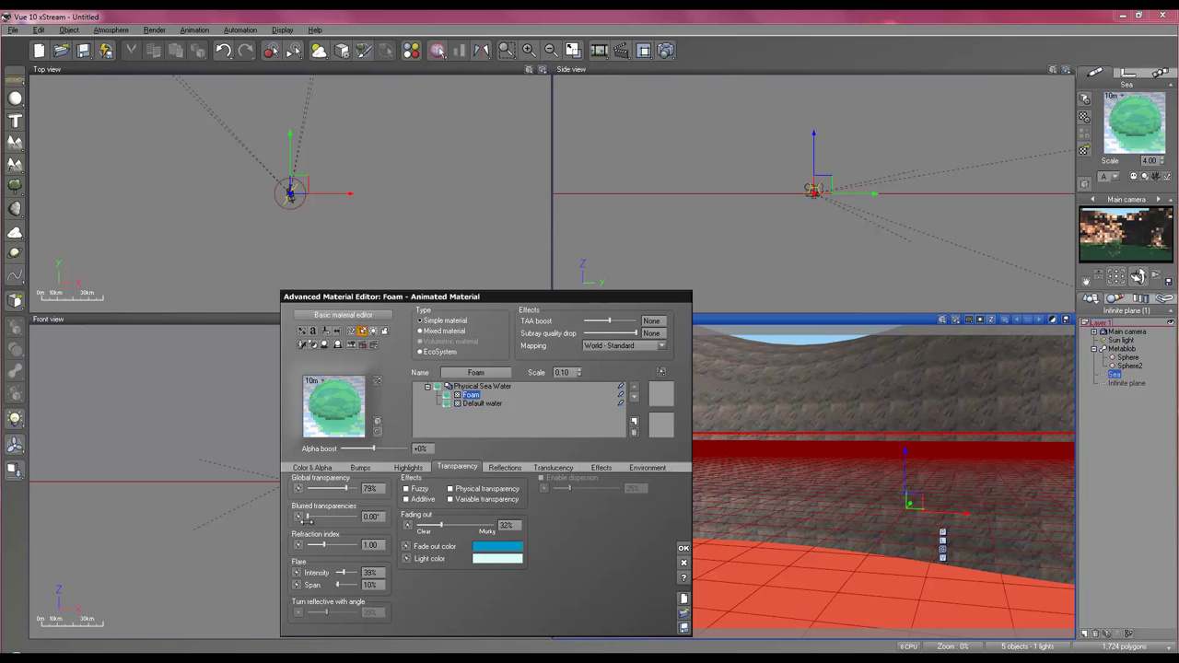
Set the Foam layer's blurred transparencies to 0.44°, apply the material, and look over the sea's water surface options.
drag(308, 519, 321, 521)
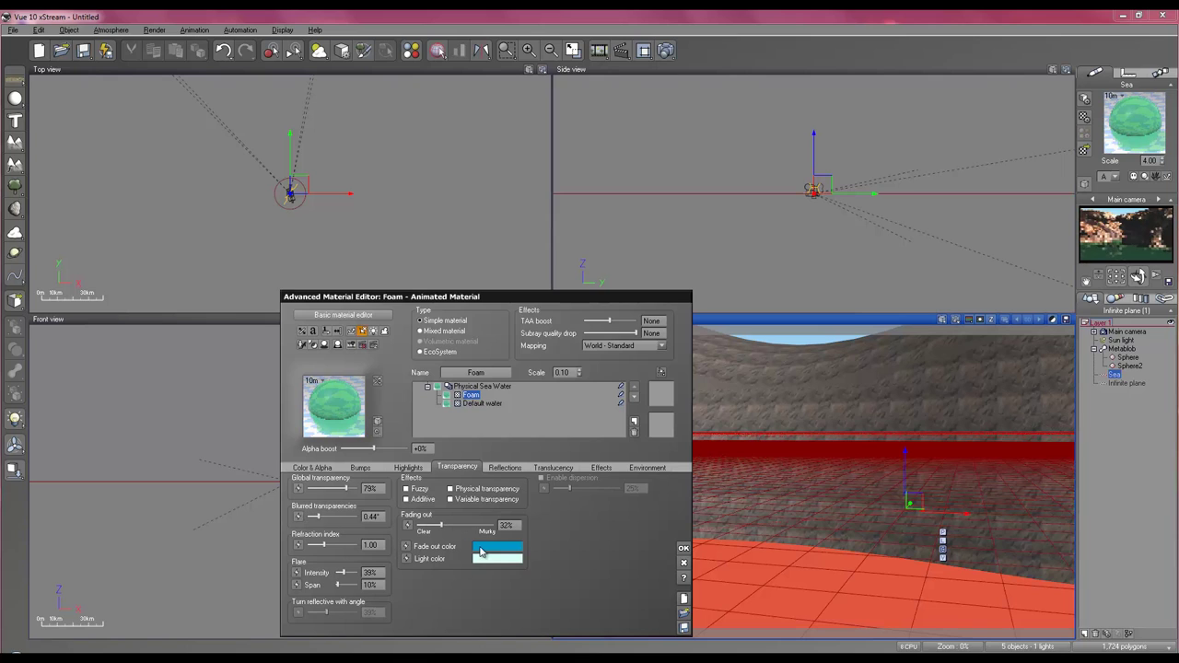
click(683, 548)
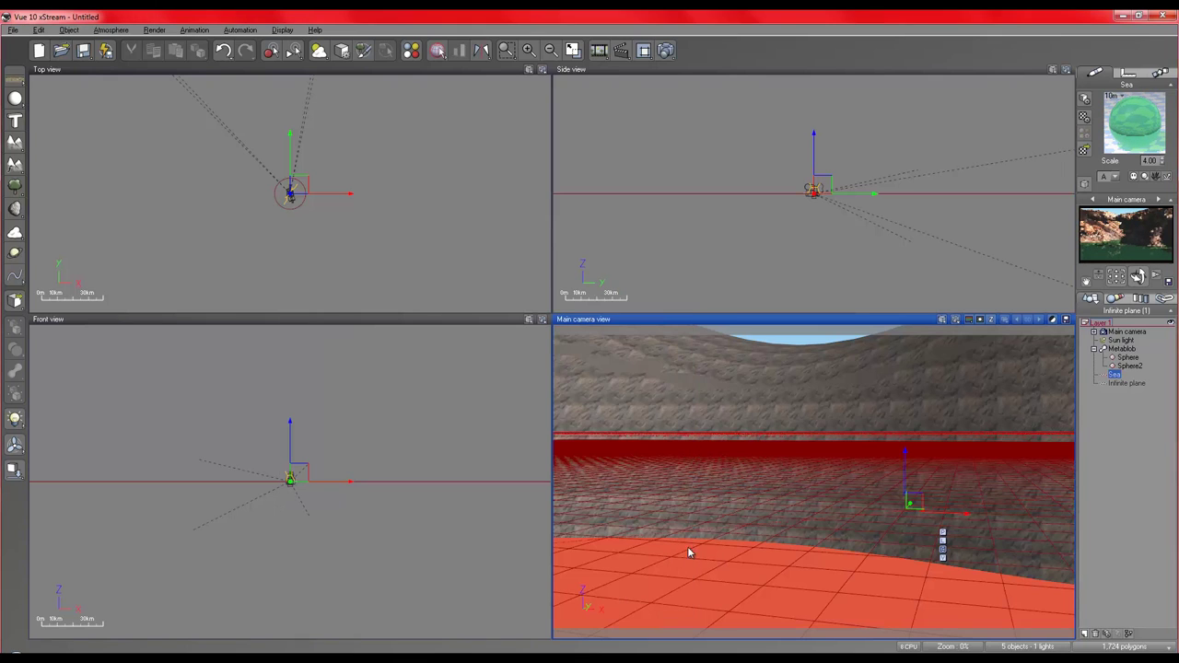
double_click(1114, 375)
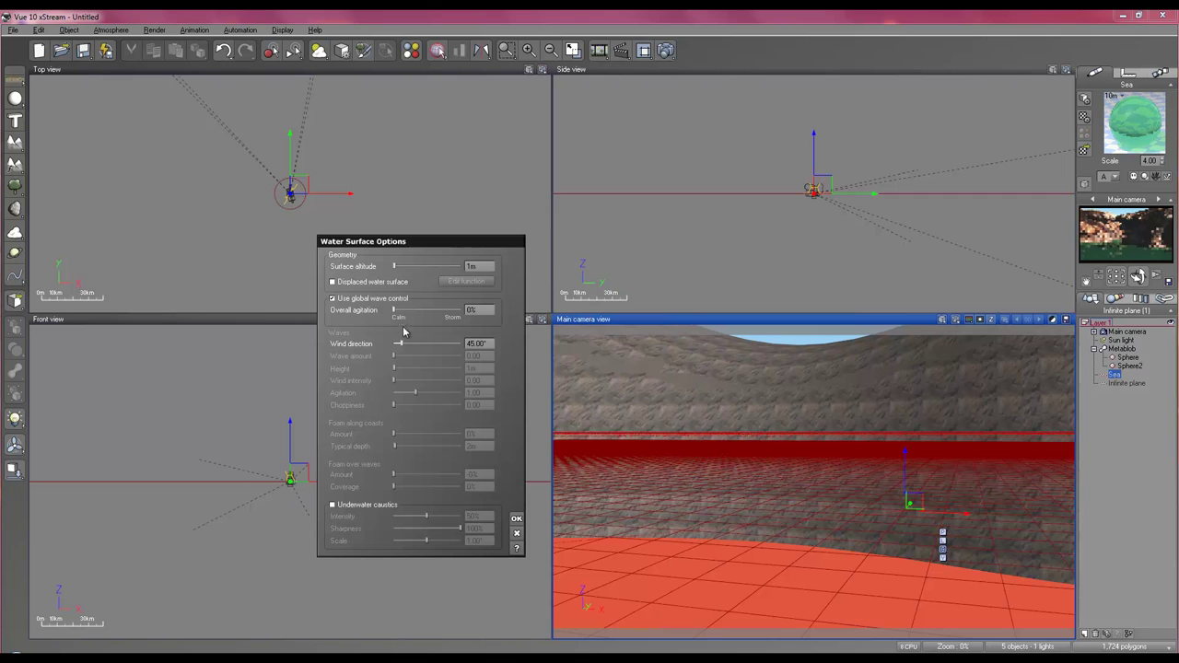
click(518, 519)
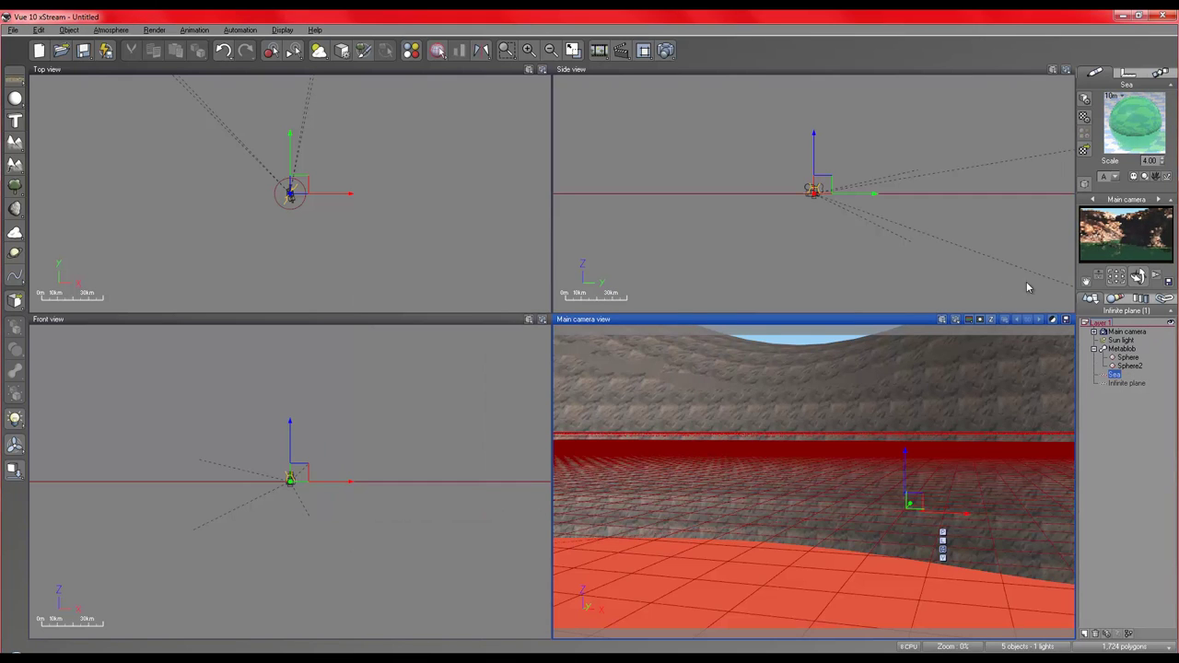
Scale the metablob down uniformly and turn the main camera to a low view facing the gap between the two mounds.
right_drag(899, 429, 813, 432)
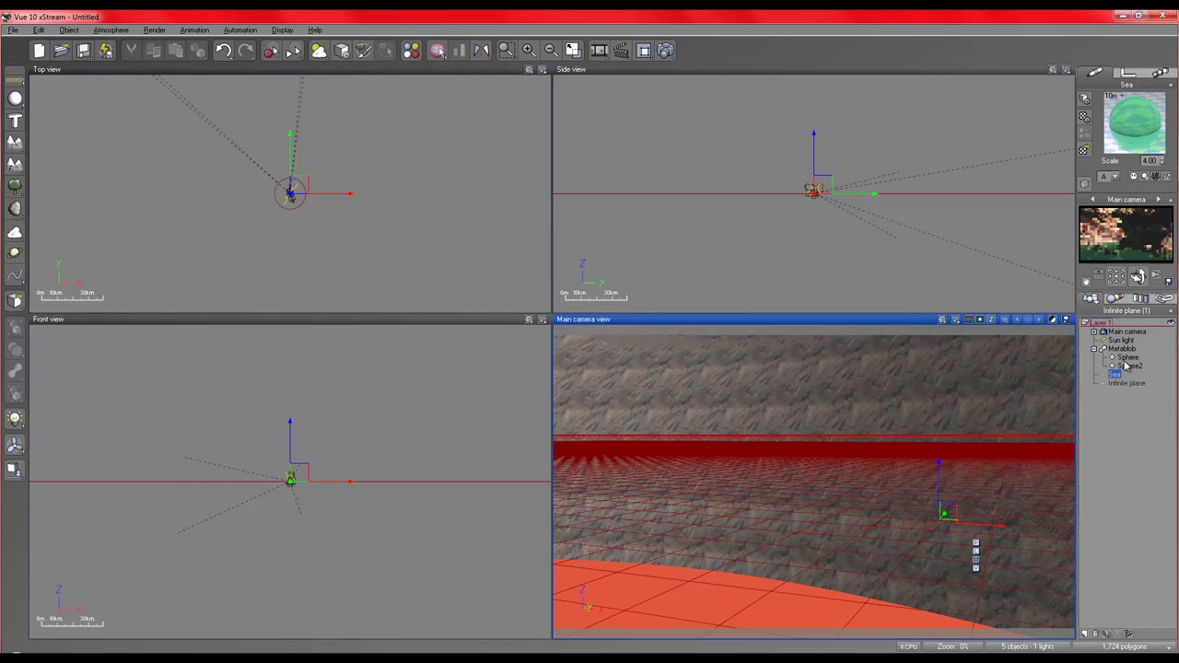
click(1122, 349)
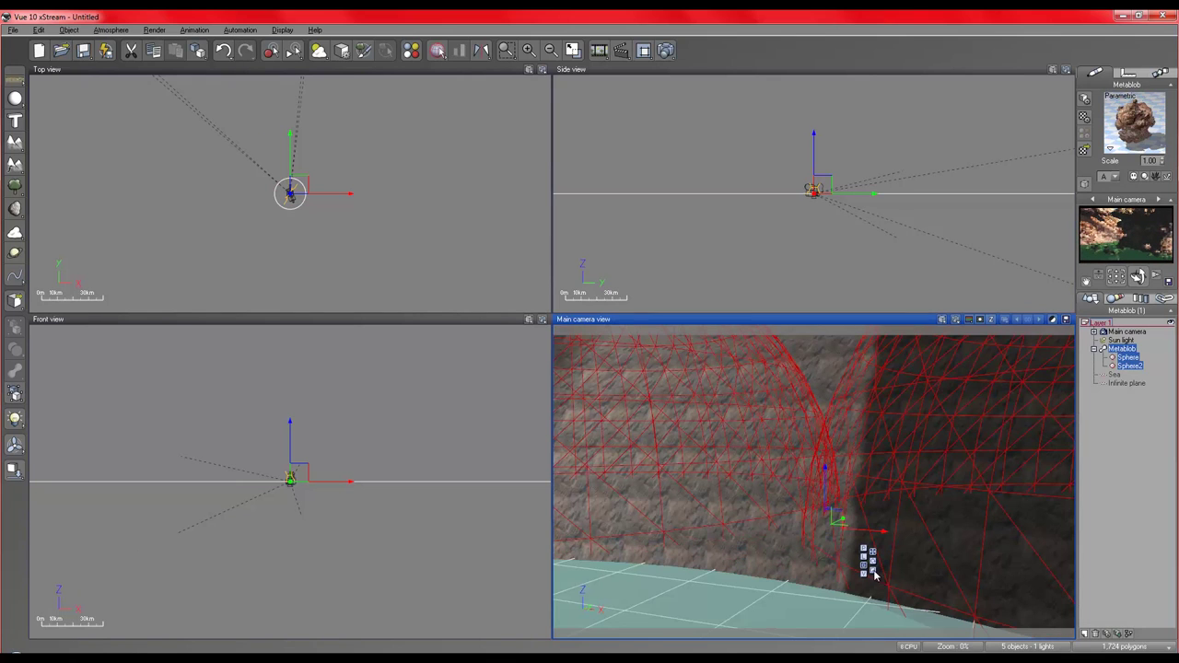
click(873, 570)
drag(834, 523, 683, 644)
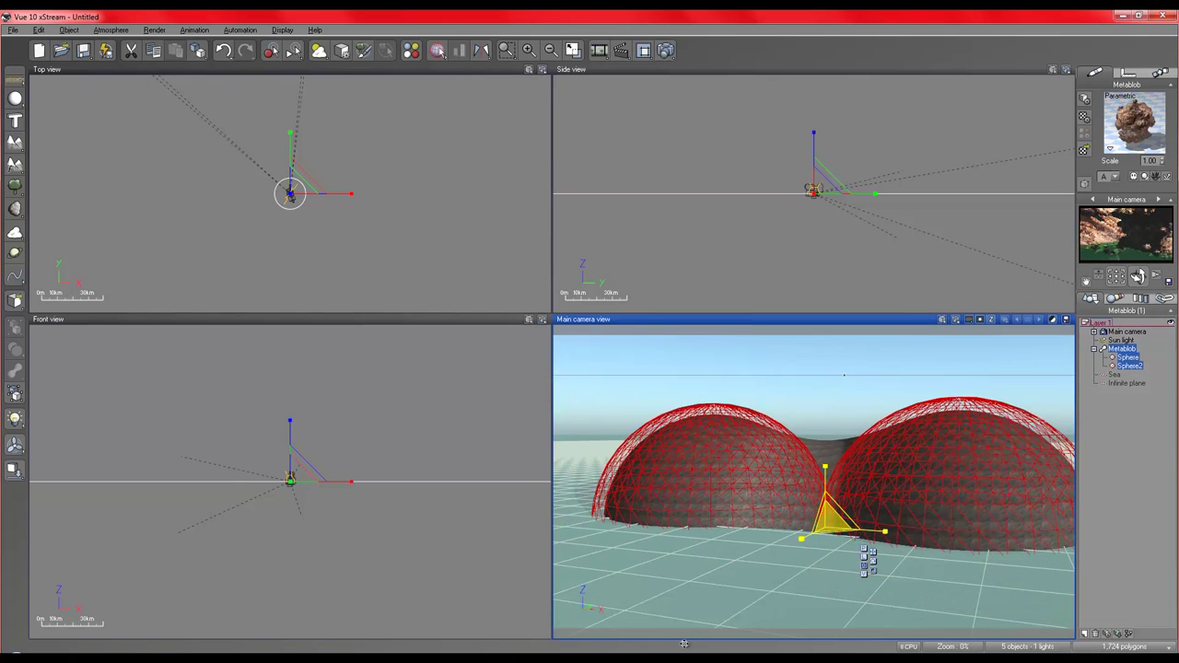
right_drag(683, 643, 800, 459)
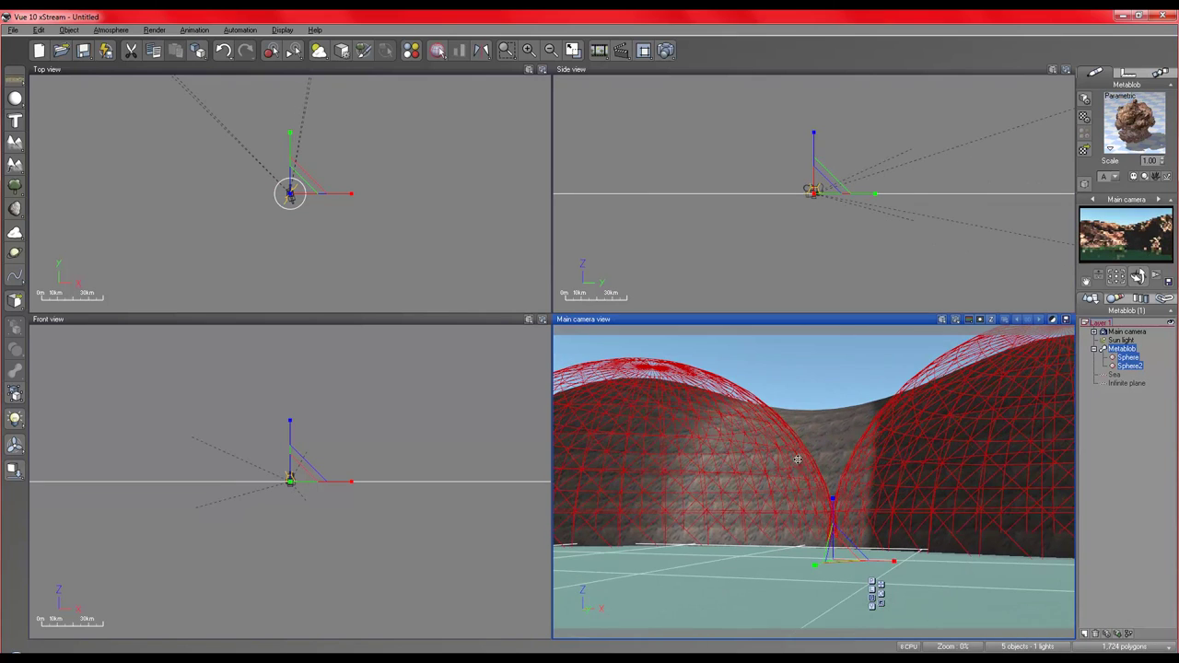
Raise the infinite seabed plane by about 4 m, bringing it closer beneath the water surface.
click(1117, 383)
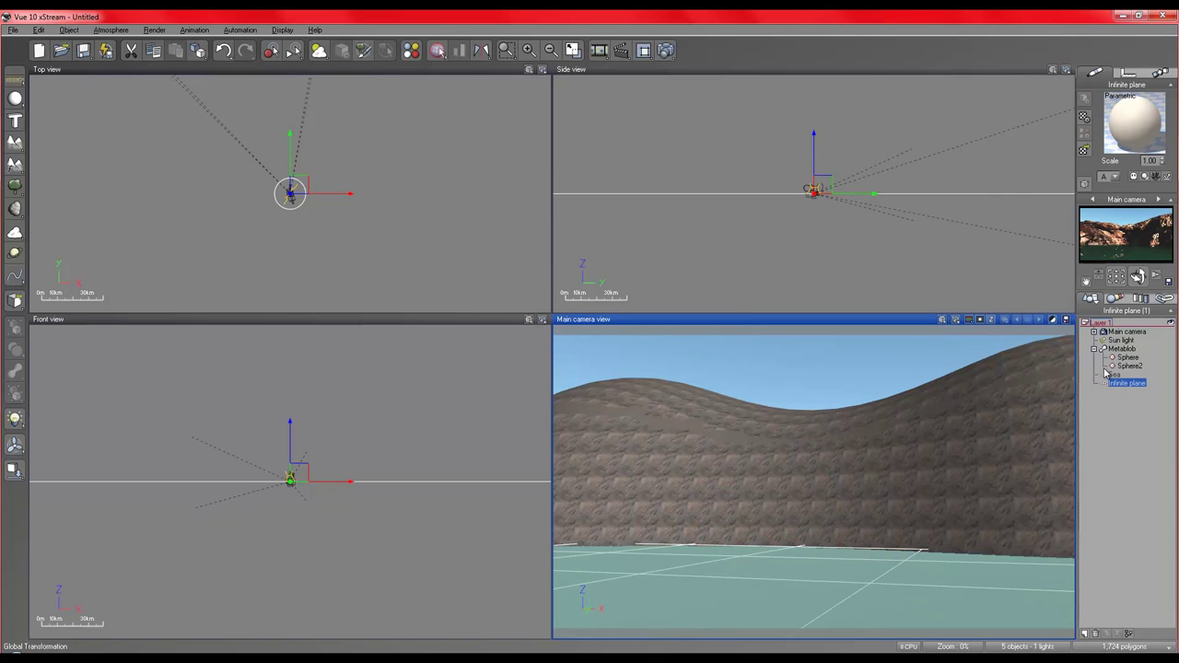
scroll(825, 184, up, 5)
scroll(818, 211, down, 4)
click(818, 240)
scroll(833, 223, up, 10)
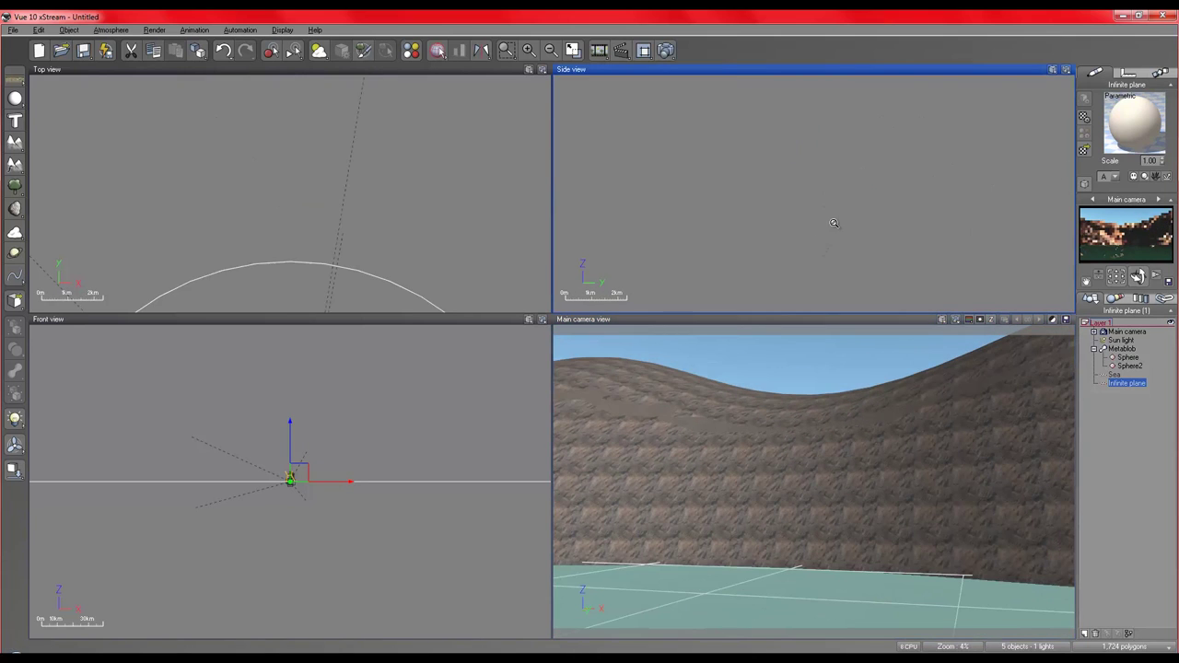
right_drag(834, 223, 999, 438)
right_drag(870, 221, 962, 370)
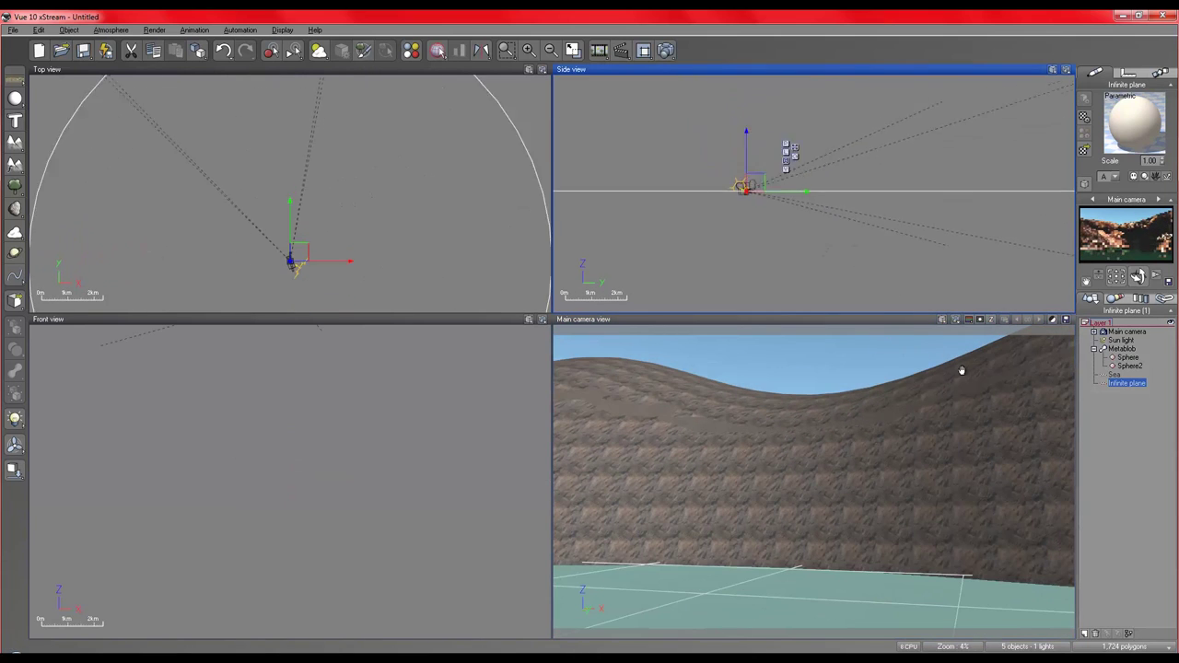
scroll(854, 215, up, 2)
right_drag(753, 240, 1059, 274)
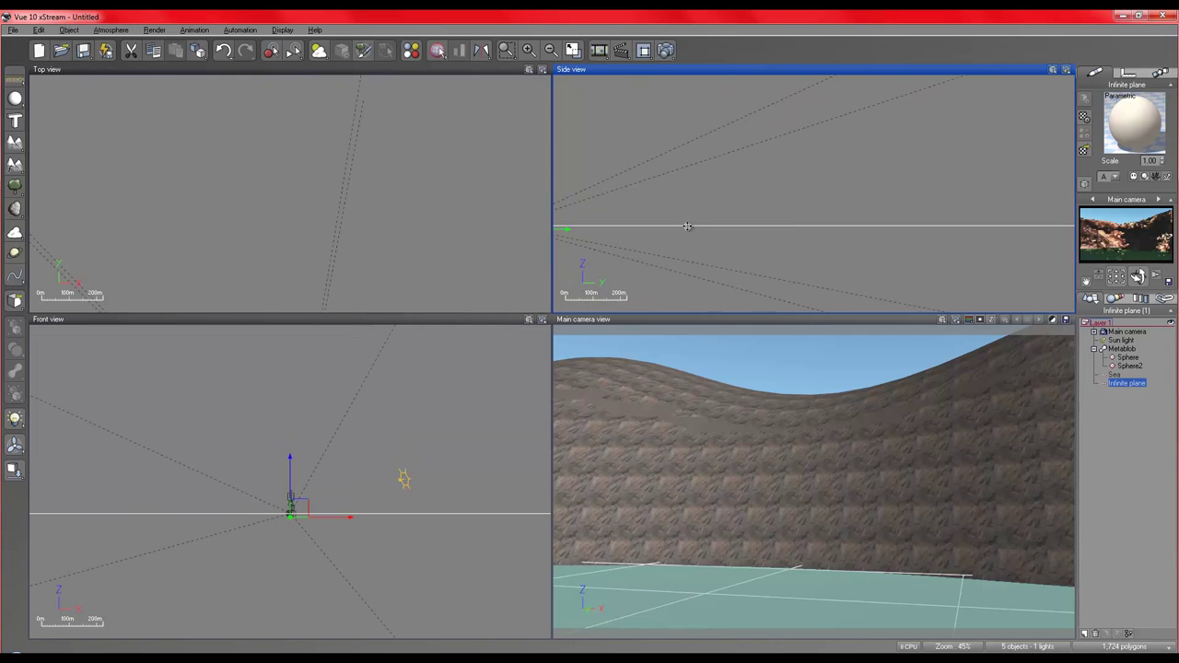
right_drag(690, 227, 1010, 250)
scroll(854, 240, up, 5)
right_drag(856, 225, 985, 115)
scroll(836, 169, up, 5)
right_drag(799, 174, 881, 13)
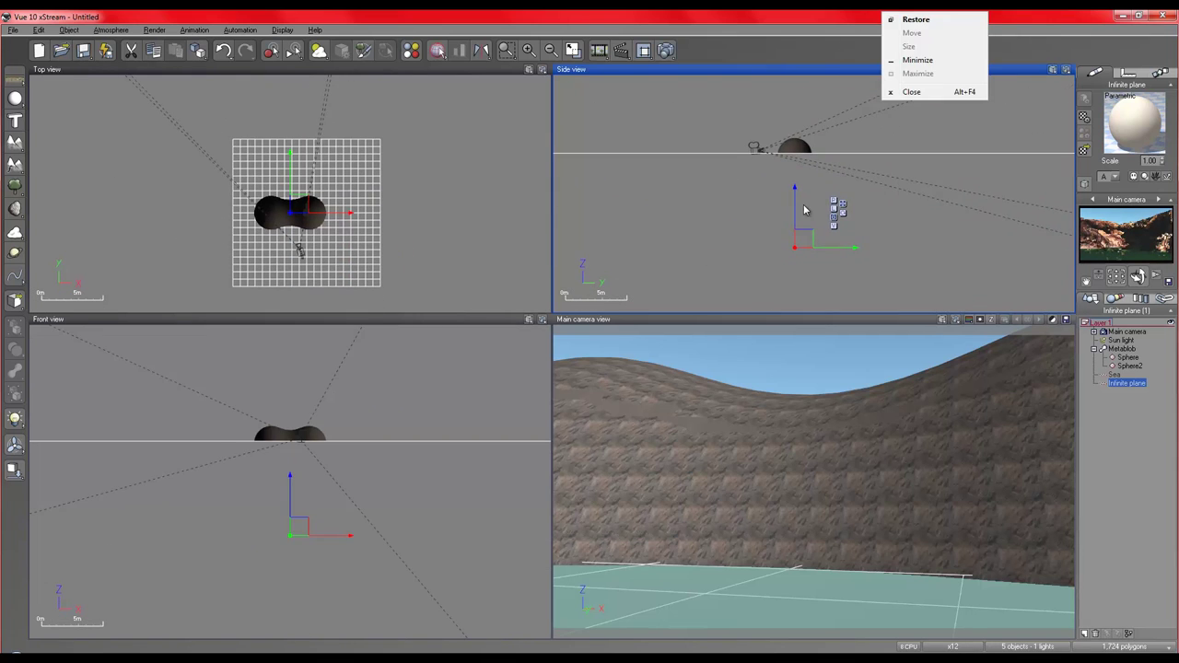
click(797, 195)
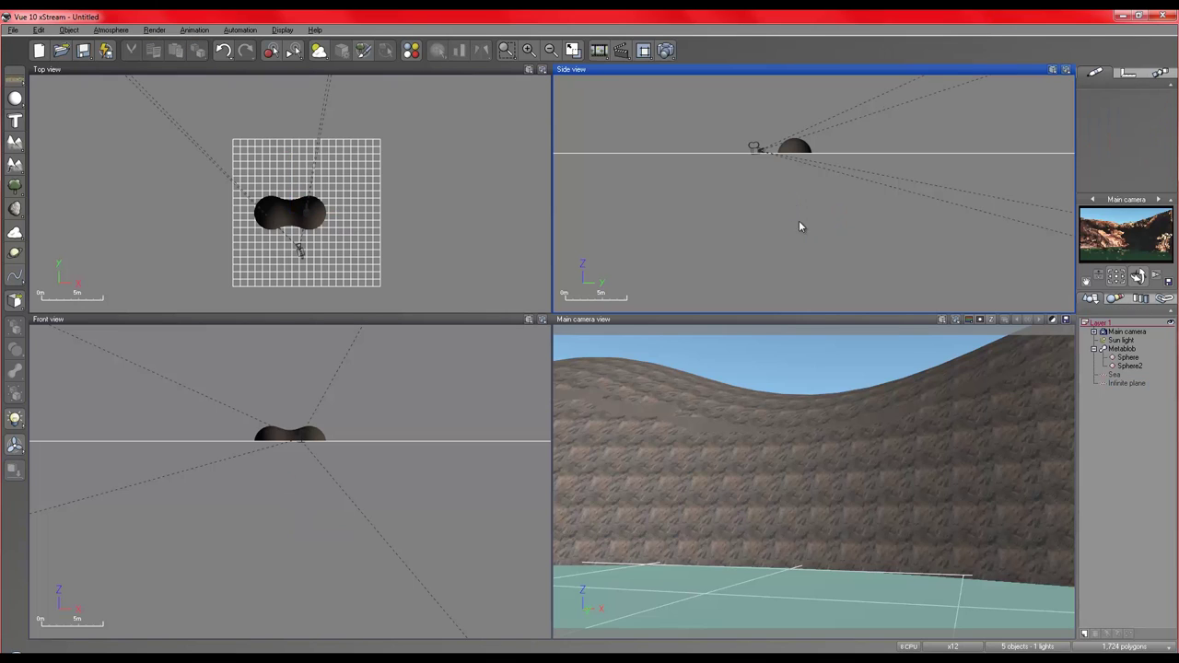
click(1112, 382)
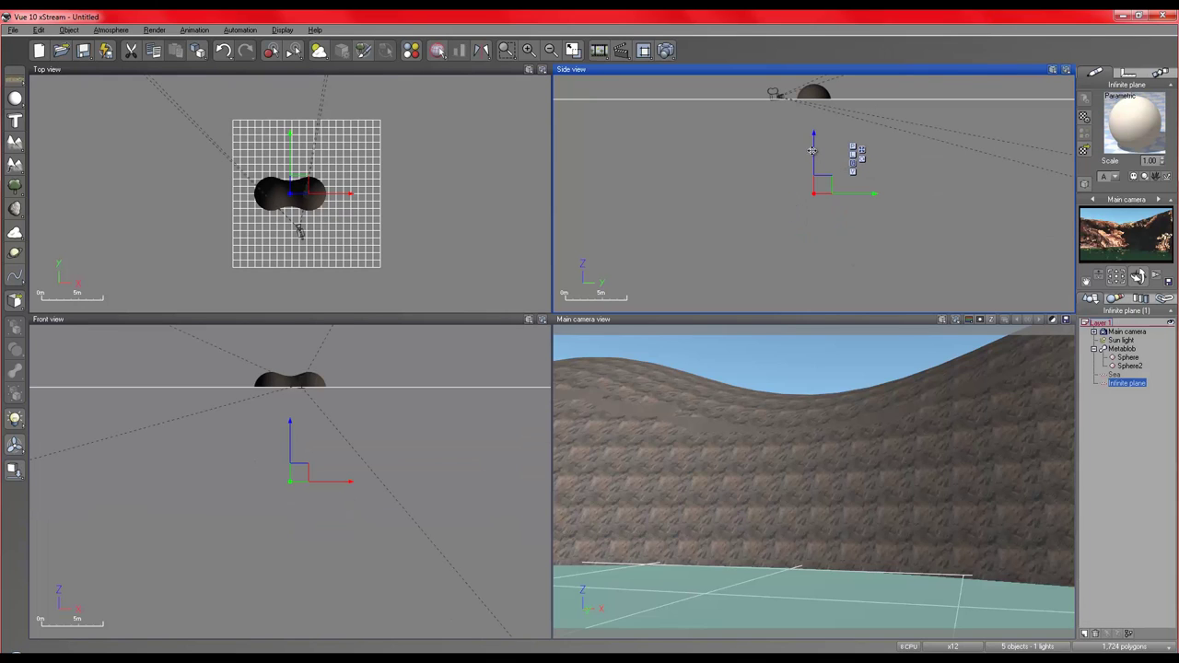
drag(808, 147, 799, 104)
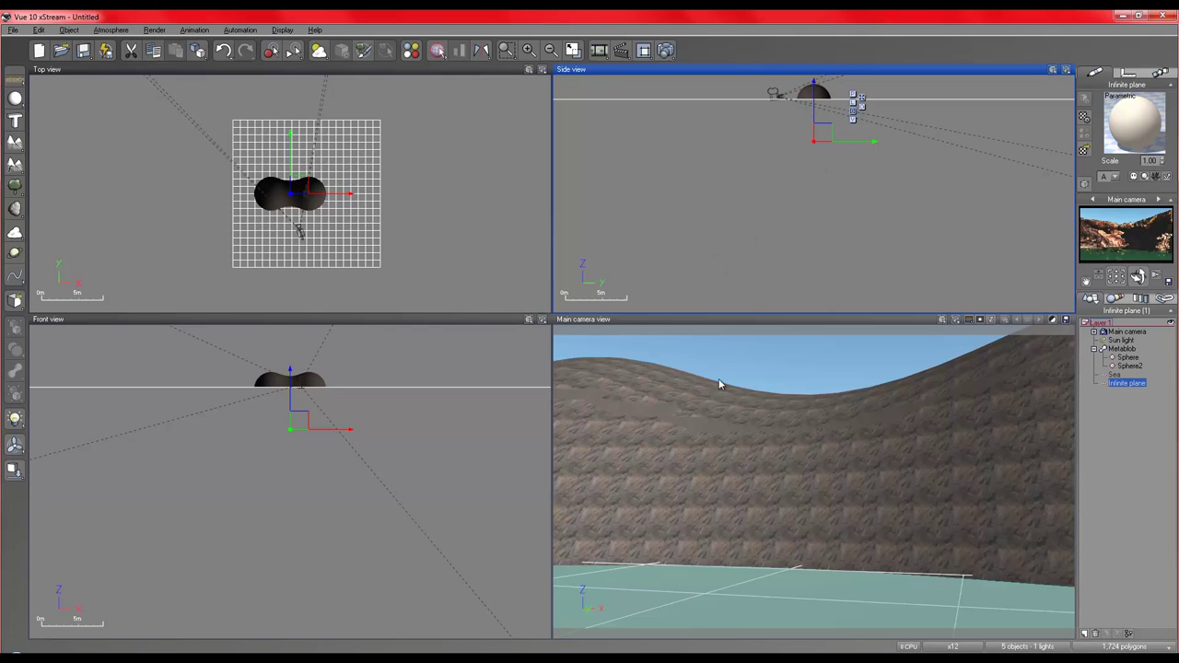
Select the metablob with its spheres and lower it slightly so the mounds sit deeper in the water.
right_click(782, 449)
click(839, 489)
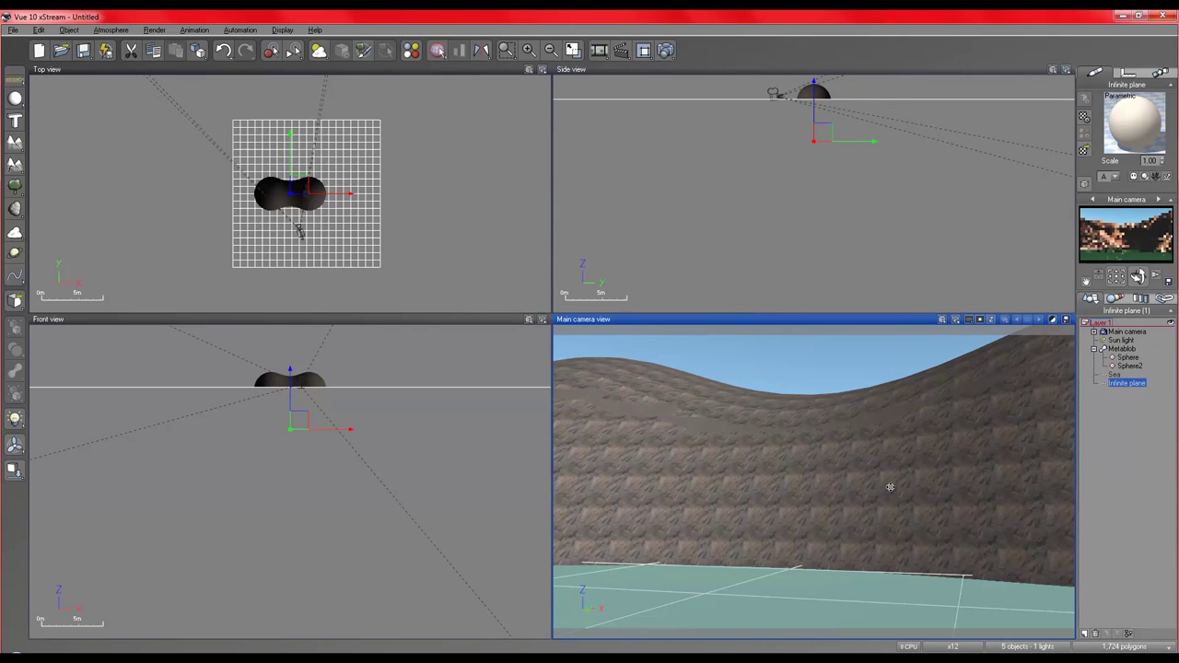
click(827, 522)
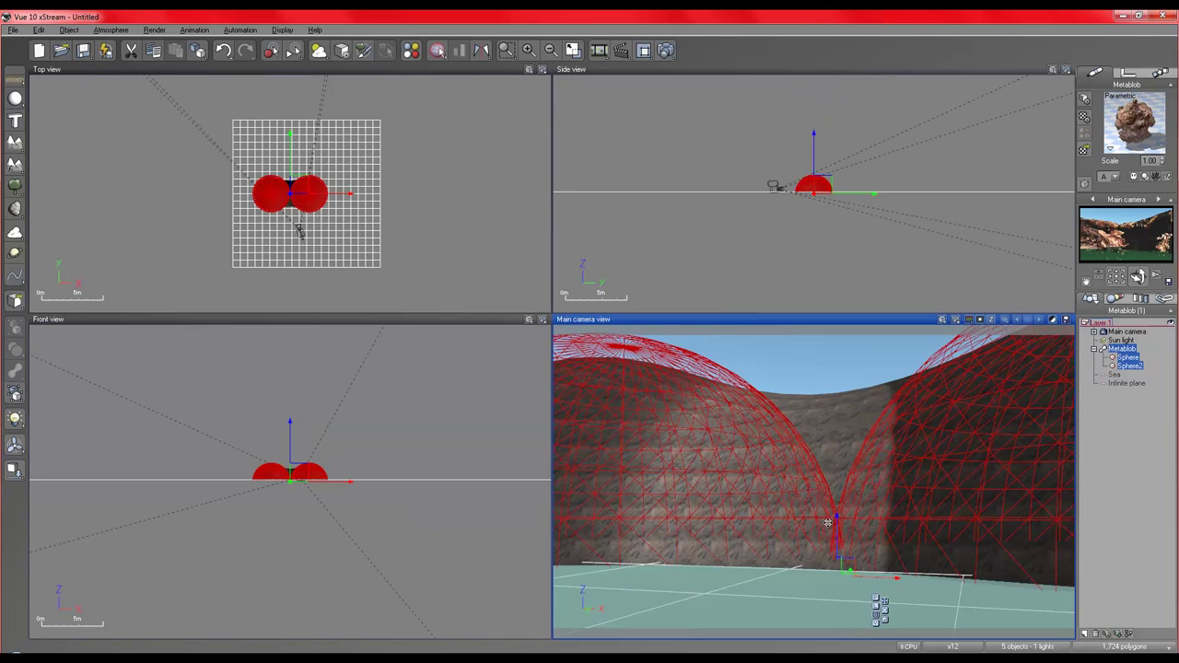
drag(836, 521, 839, 551)
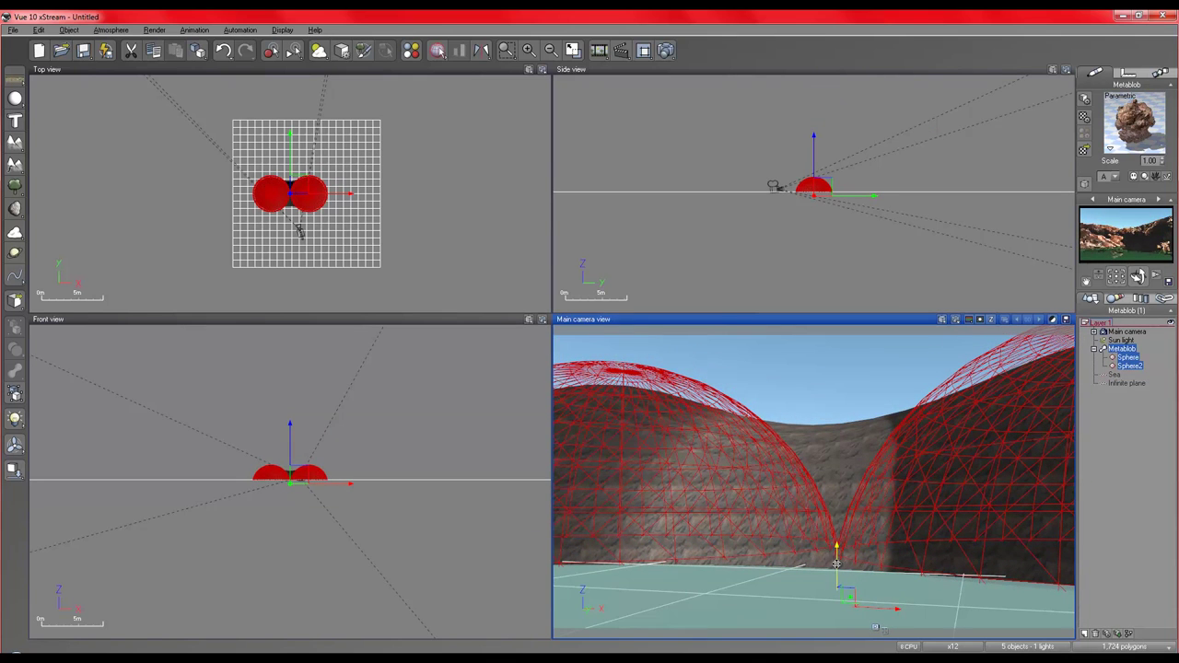
drag(837, 564, 837, 578)
Move the main camera to a raised, angled view over both mounds, run a test render, and stop it early.
right_drag(827, 429, 822, 394)
middle_drag(807, 414, 822, 507)
ctrl+right_drag(823, 507, 825, 396)
middle_drag(871, 484, 774, 458)
ctrl+right_drag(773, 457, 770, 429)
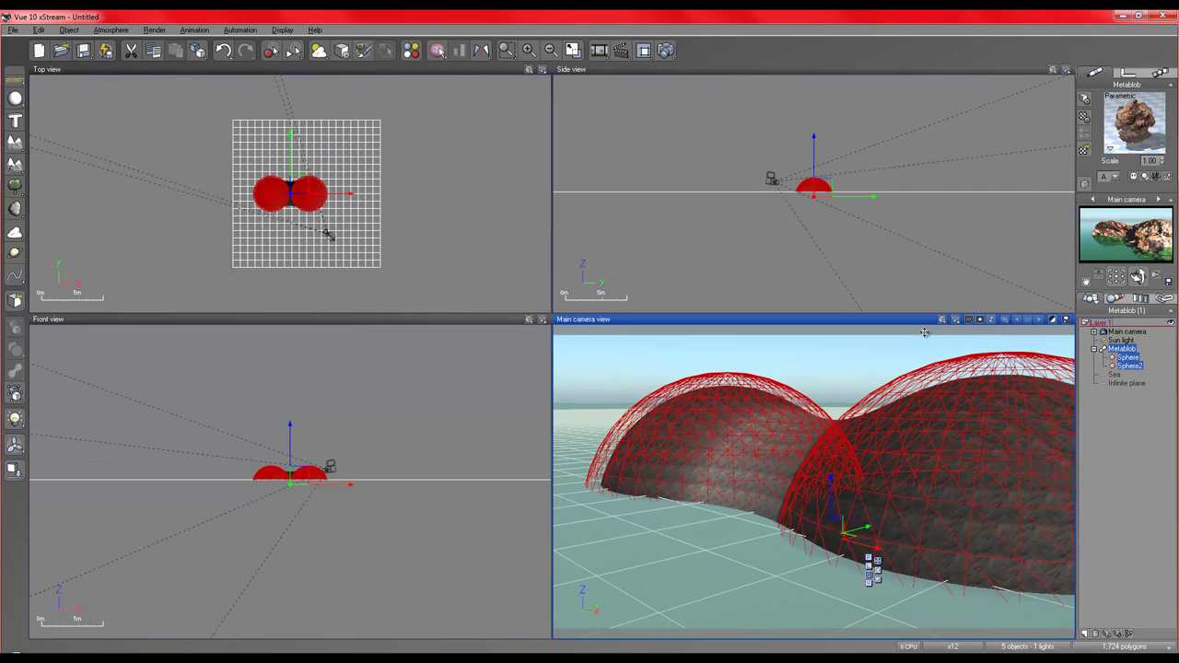
click(665, 50)
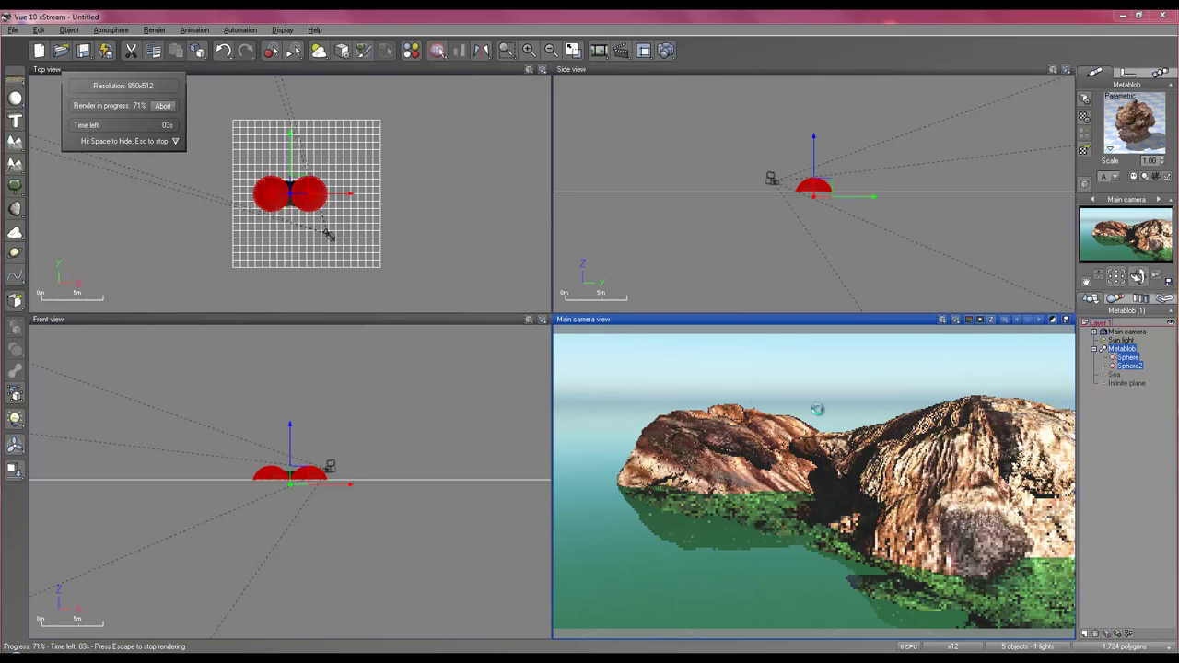
key(Escape)
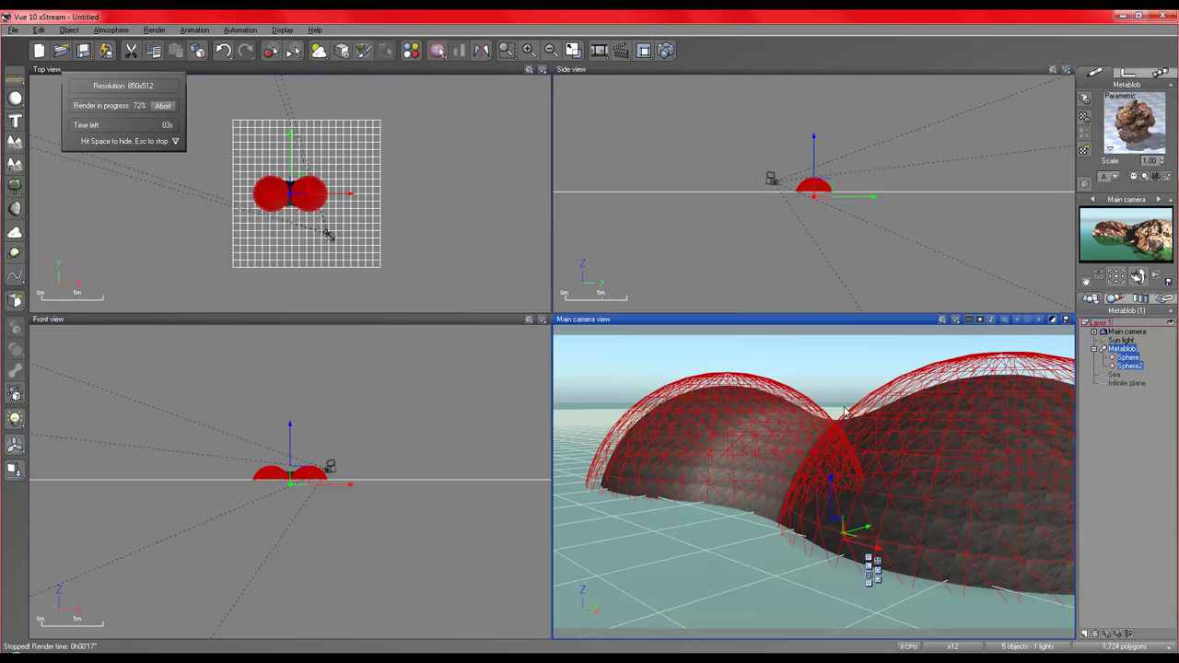
Move the main camera in close to the shoreline between the mounds, angled down at the water, and start a render.
scroll(786, 416, up, 6)
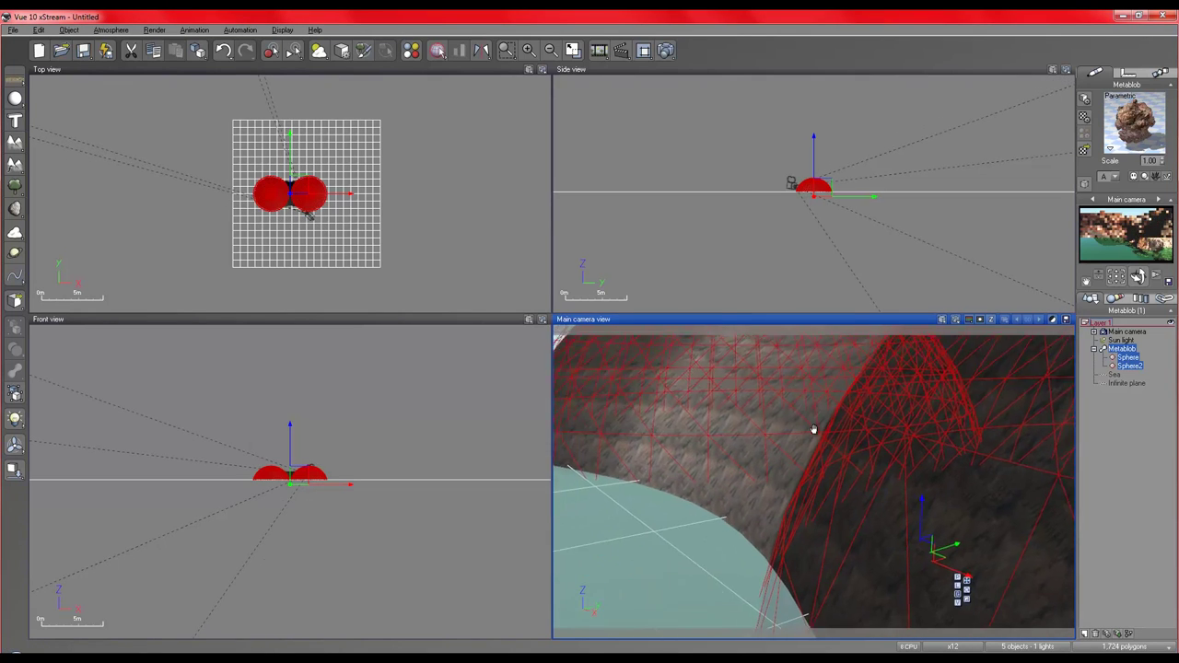
scroll(792, 410, up, 2)
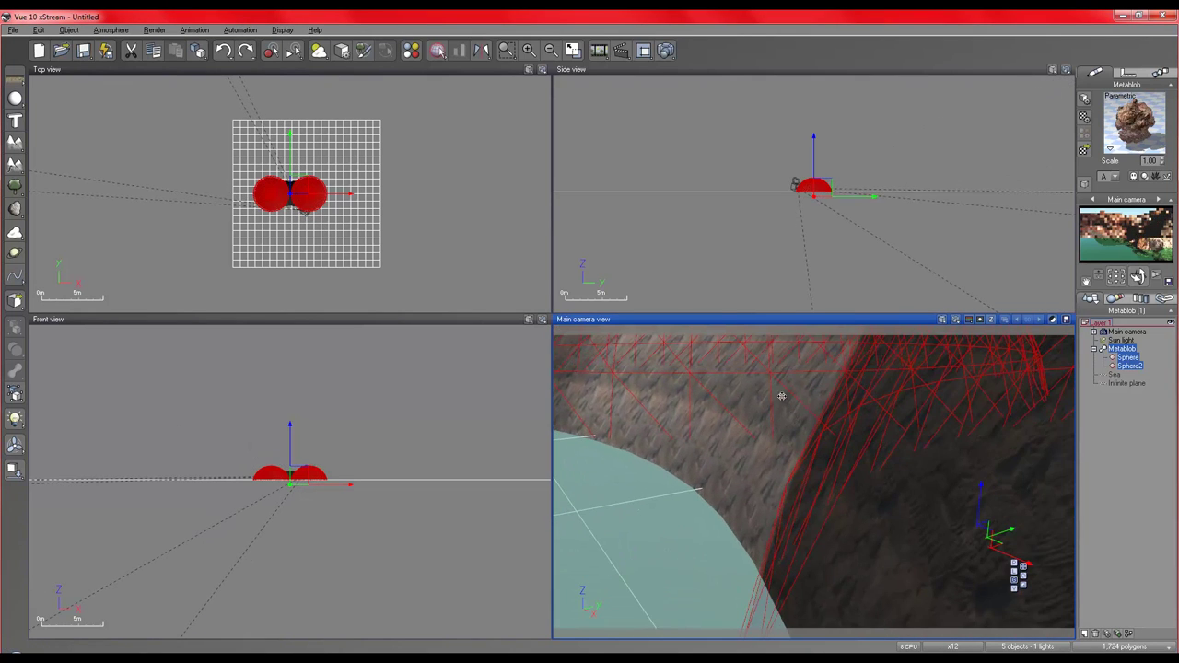
click(665, 50)
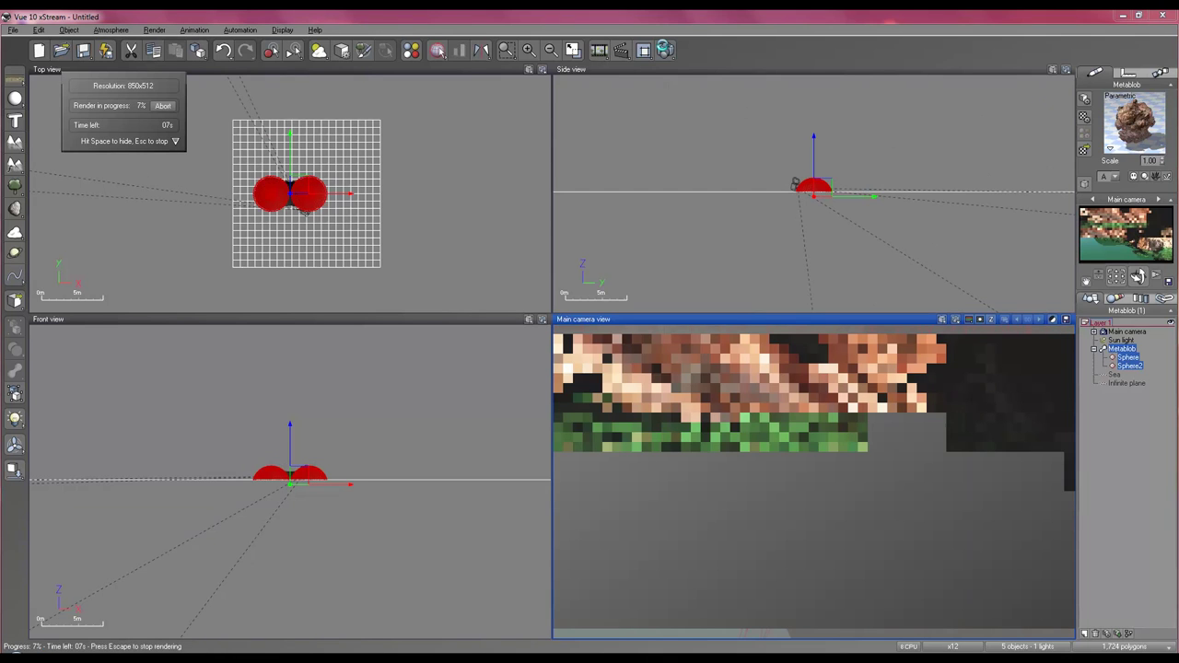